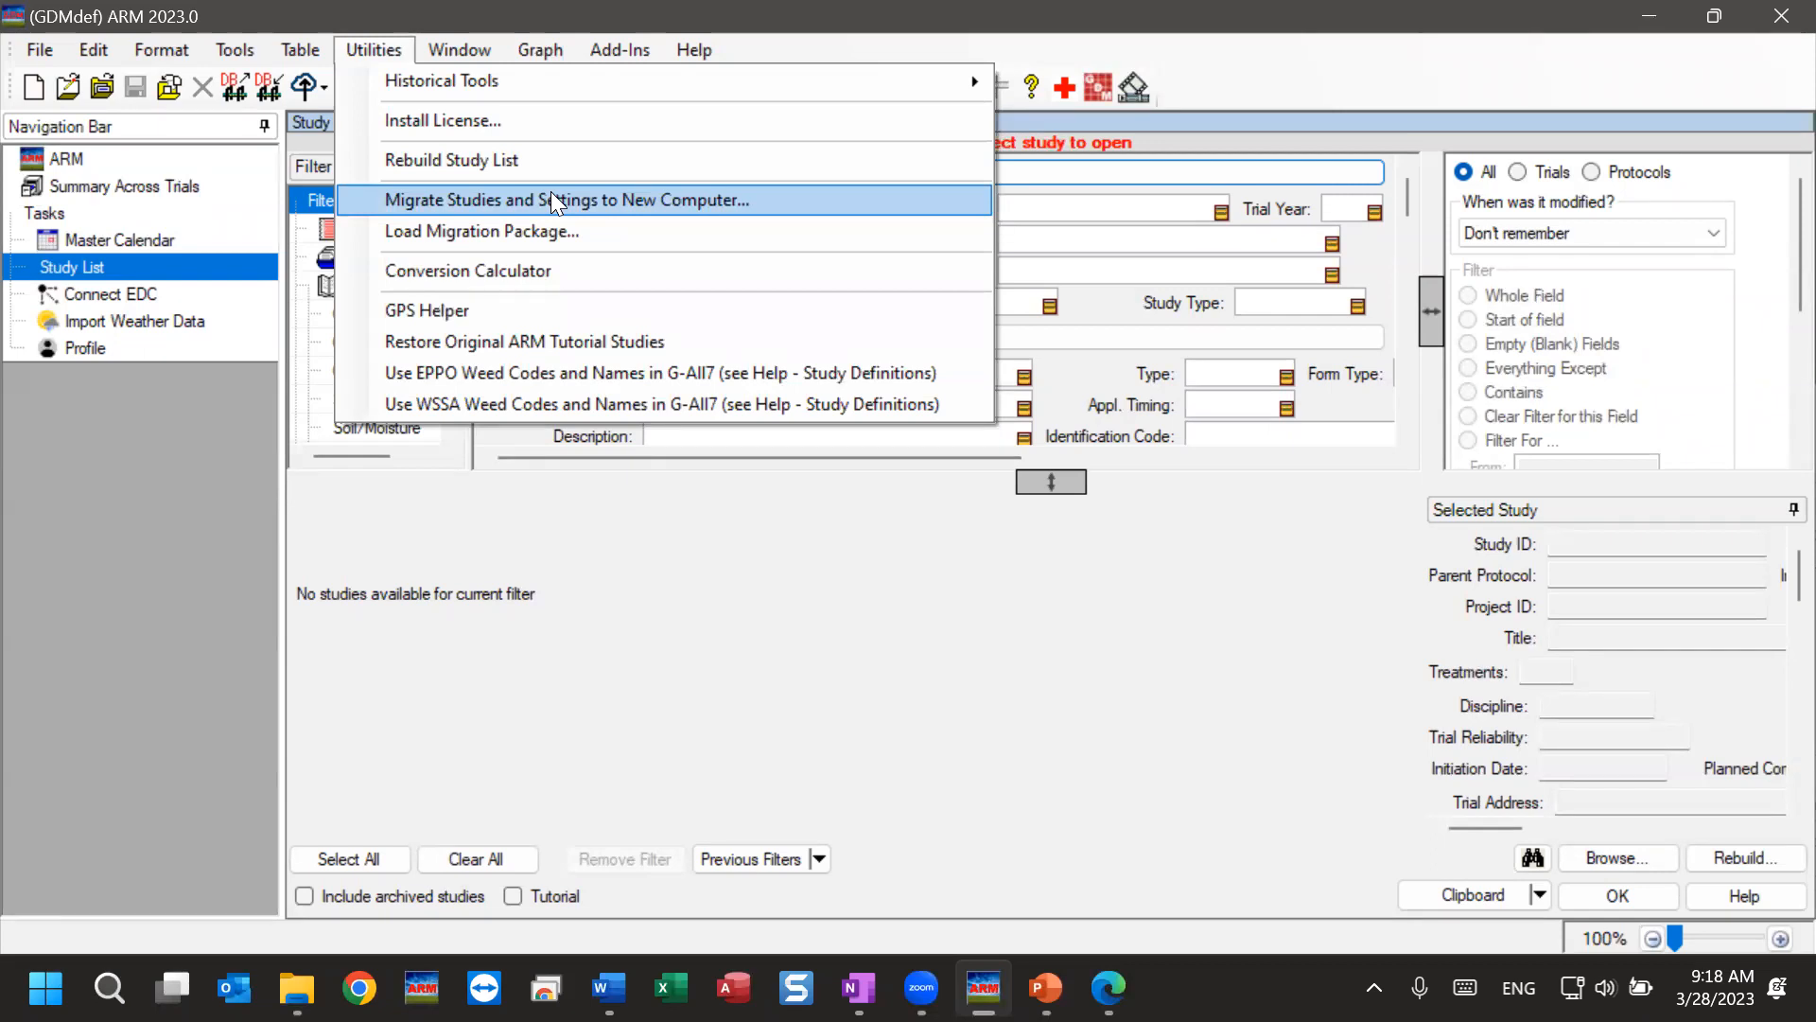
# Start migrating studies and settings to a new computer, accept the local ARMbackup folder, and cancel at the component selection
pyautogui.click(551, 199)
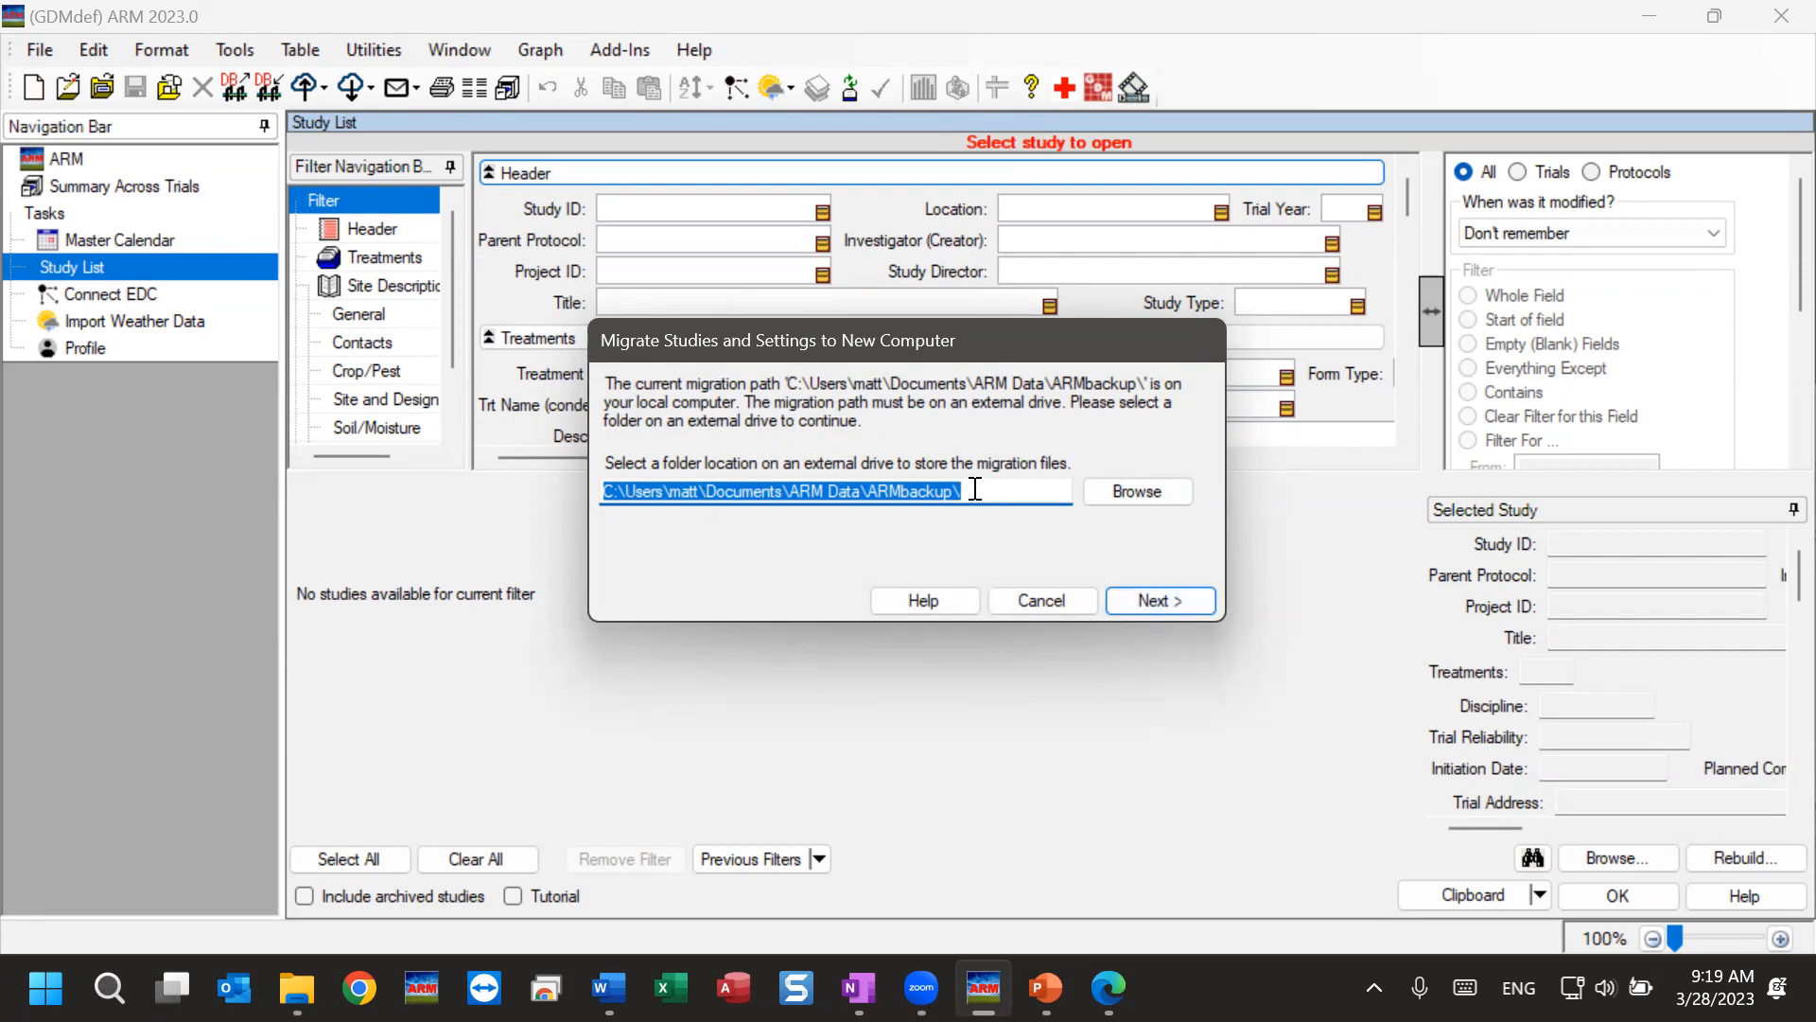
pyautogui.click(1171, 601)
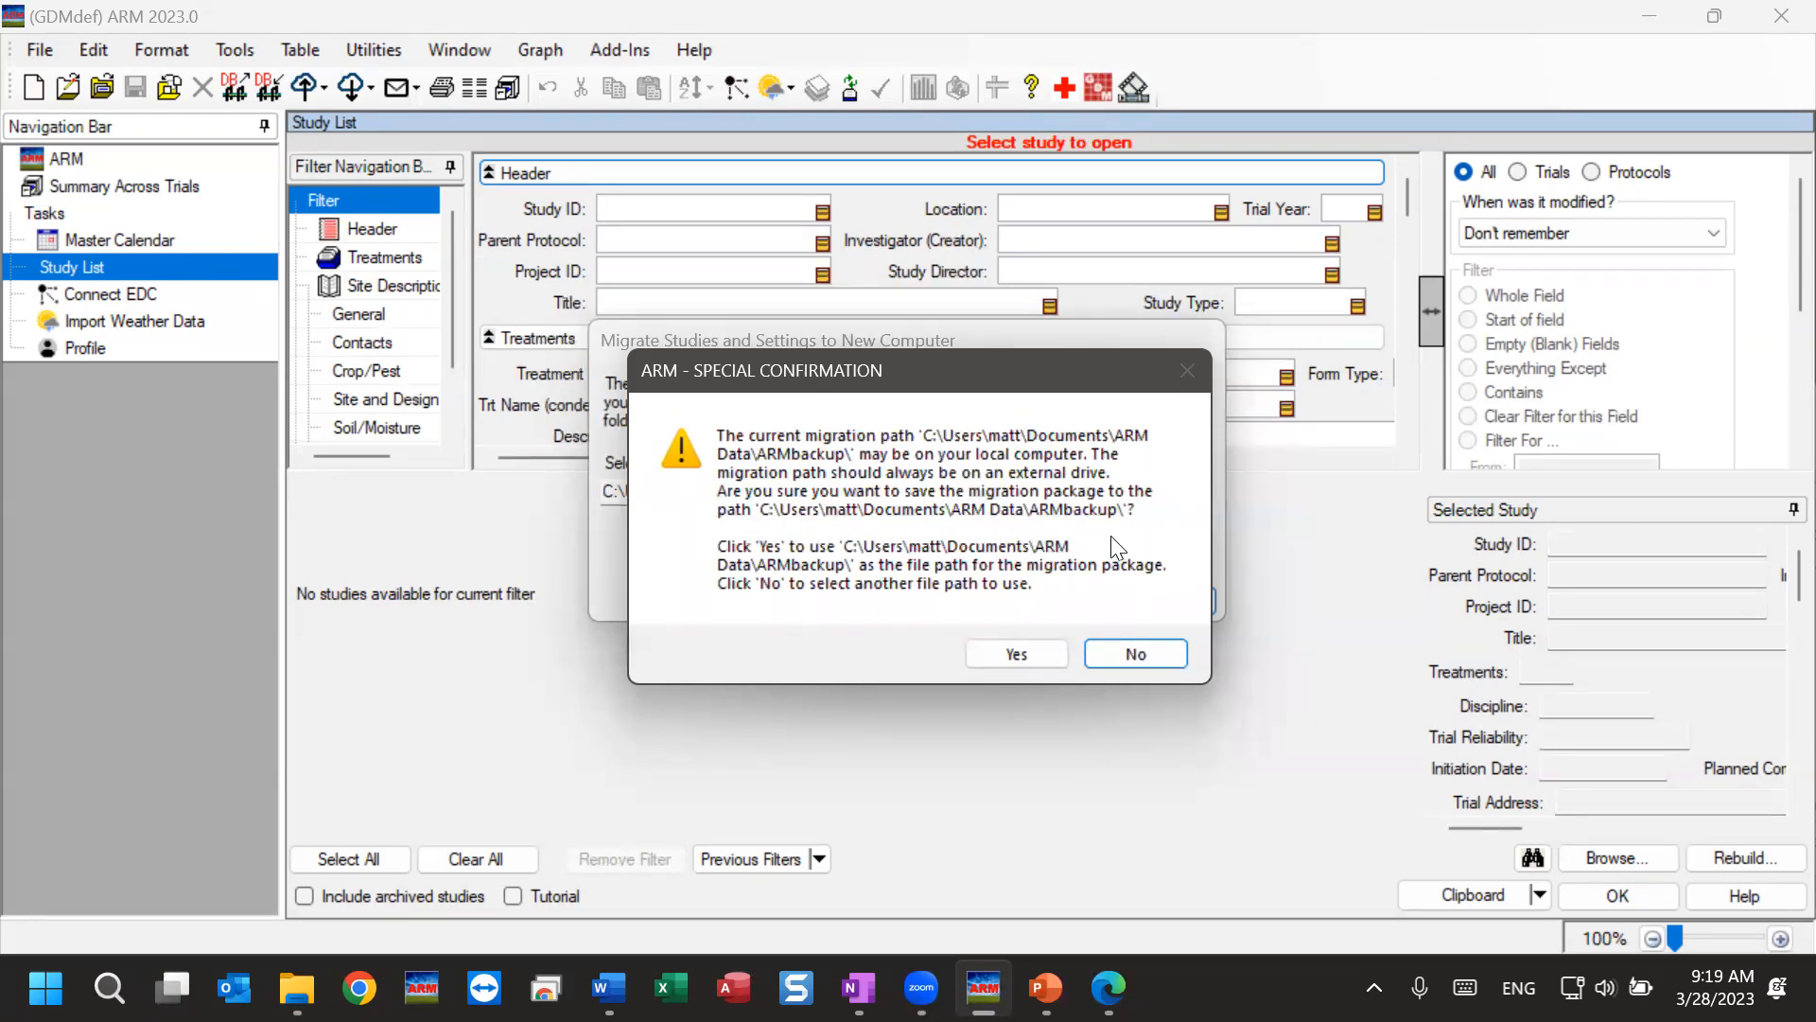
pyautogui.click(1009, 652)
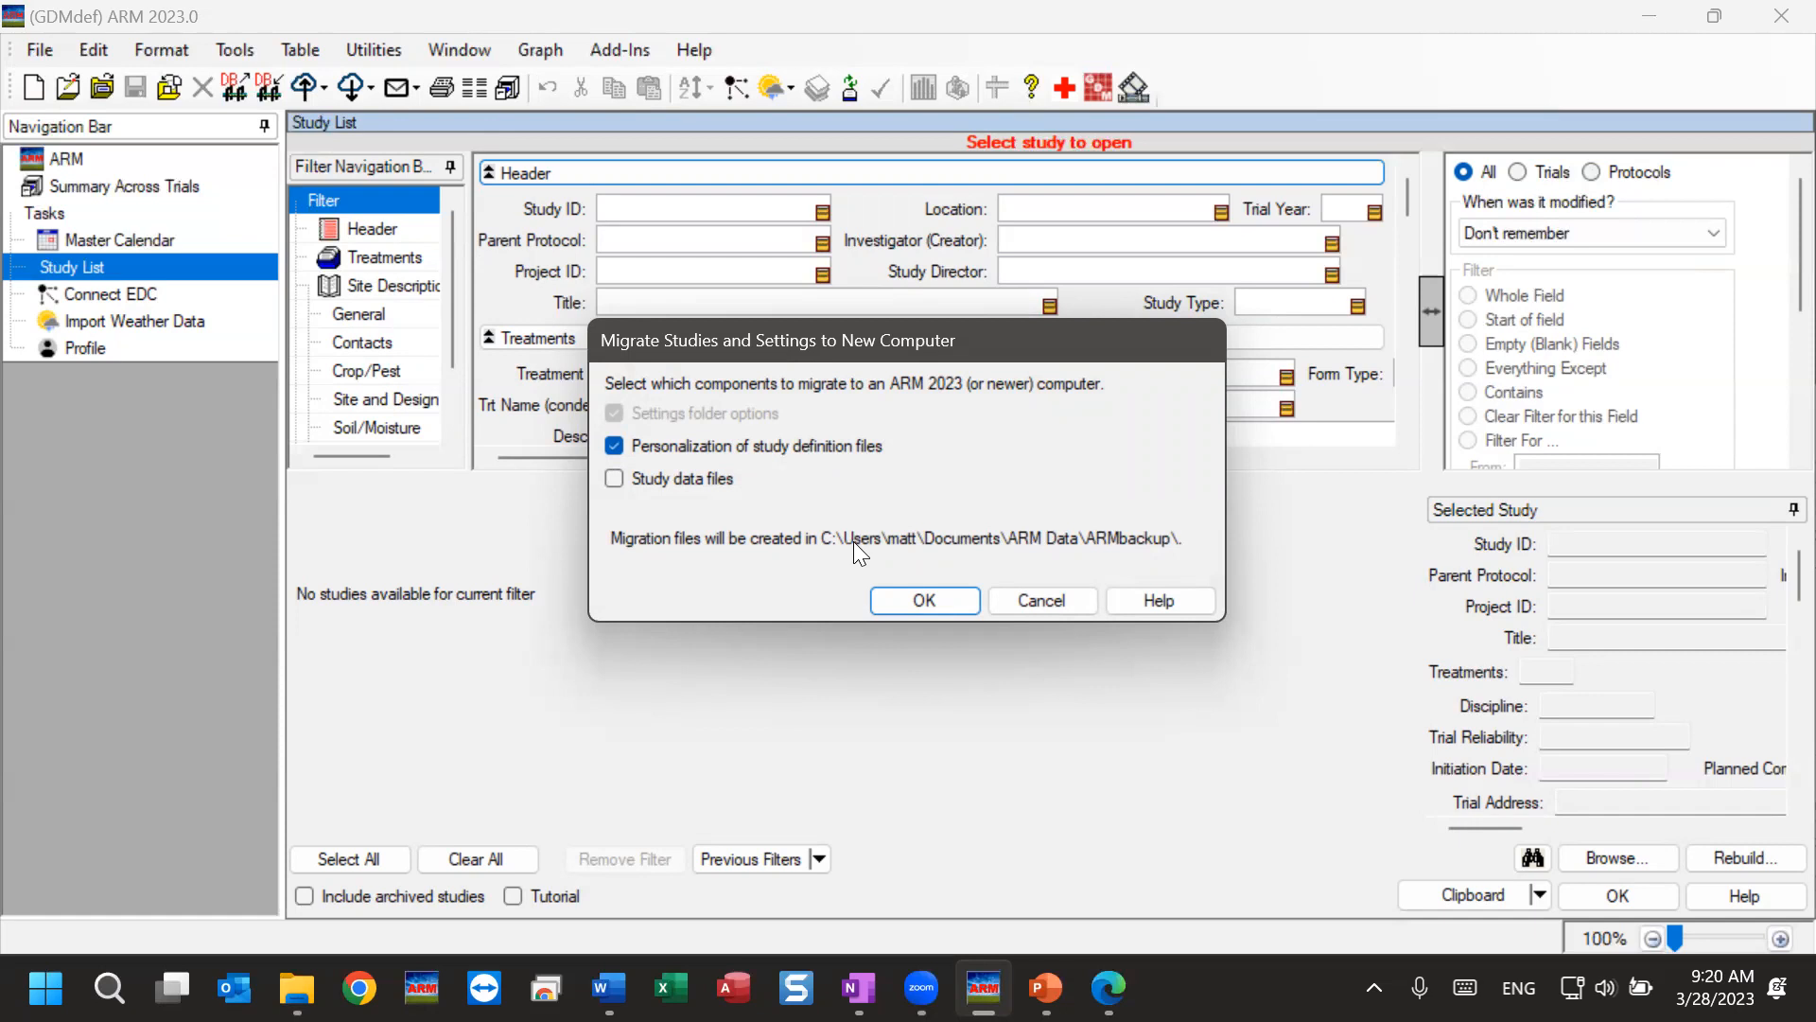
pyautogui.click(1060, 599)
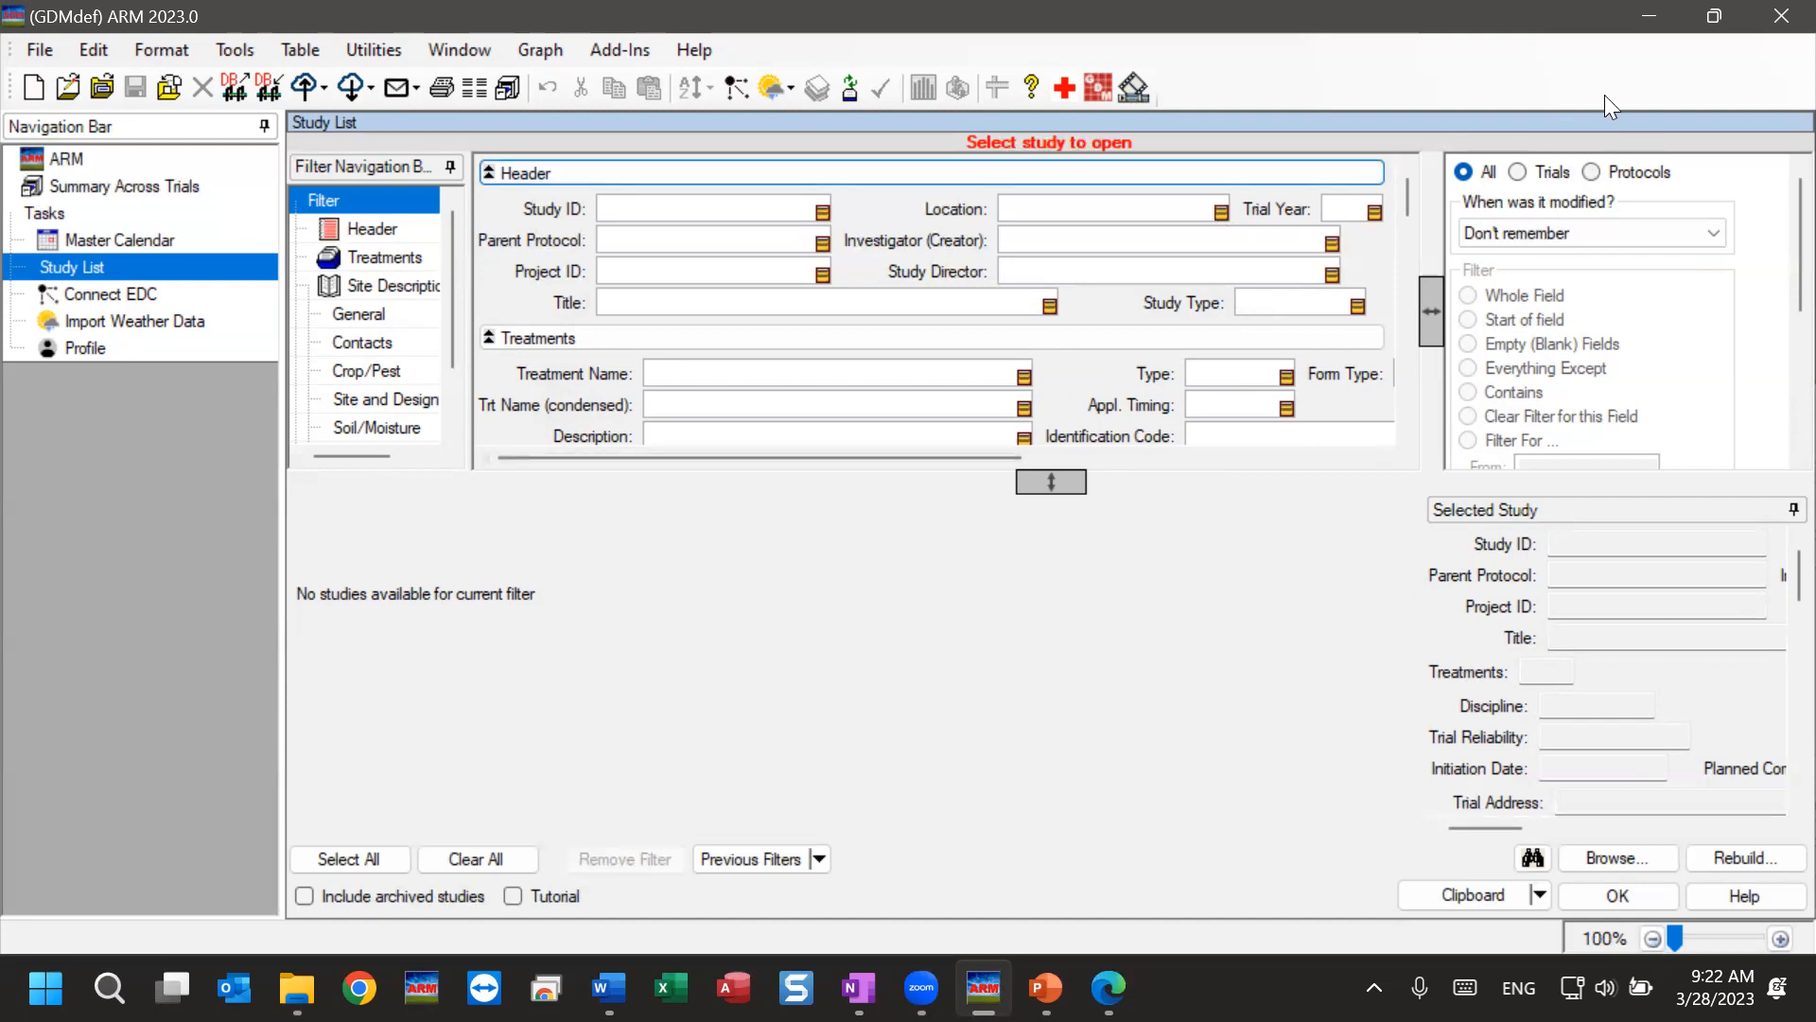
# Switch to the presentation and advance to the ARM initialization slide
pyautogui.click(1648, 16)
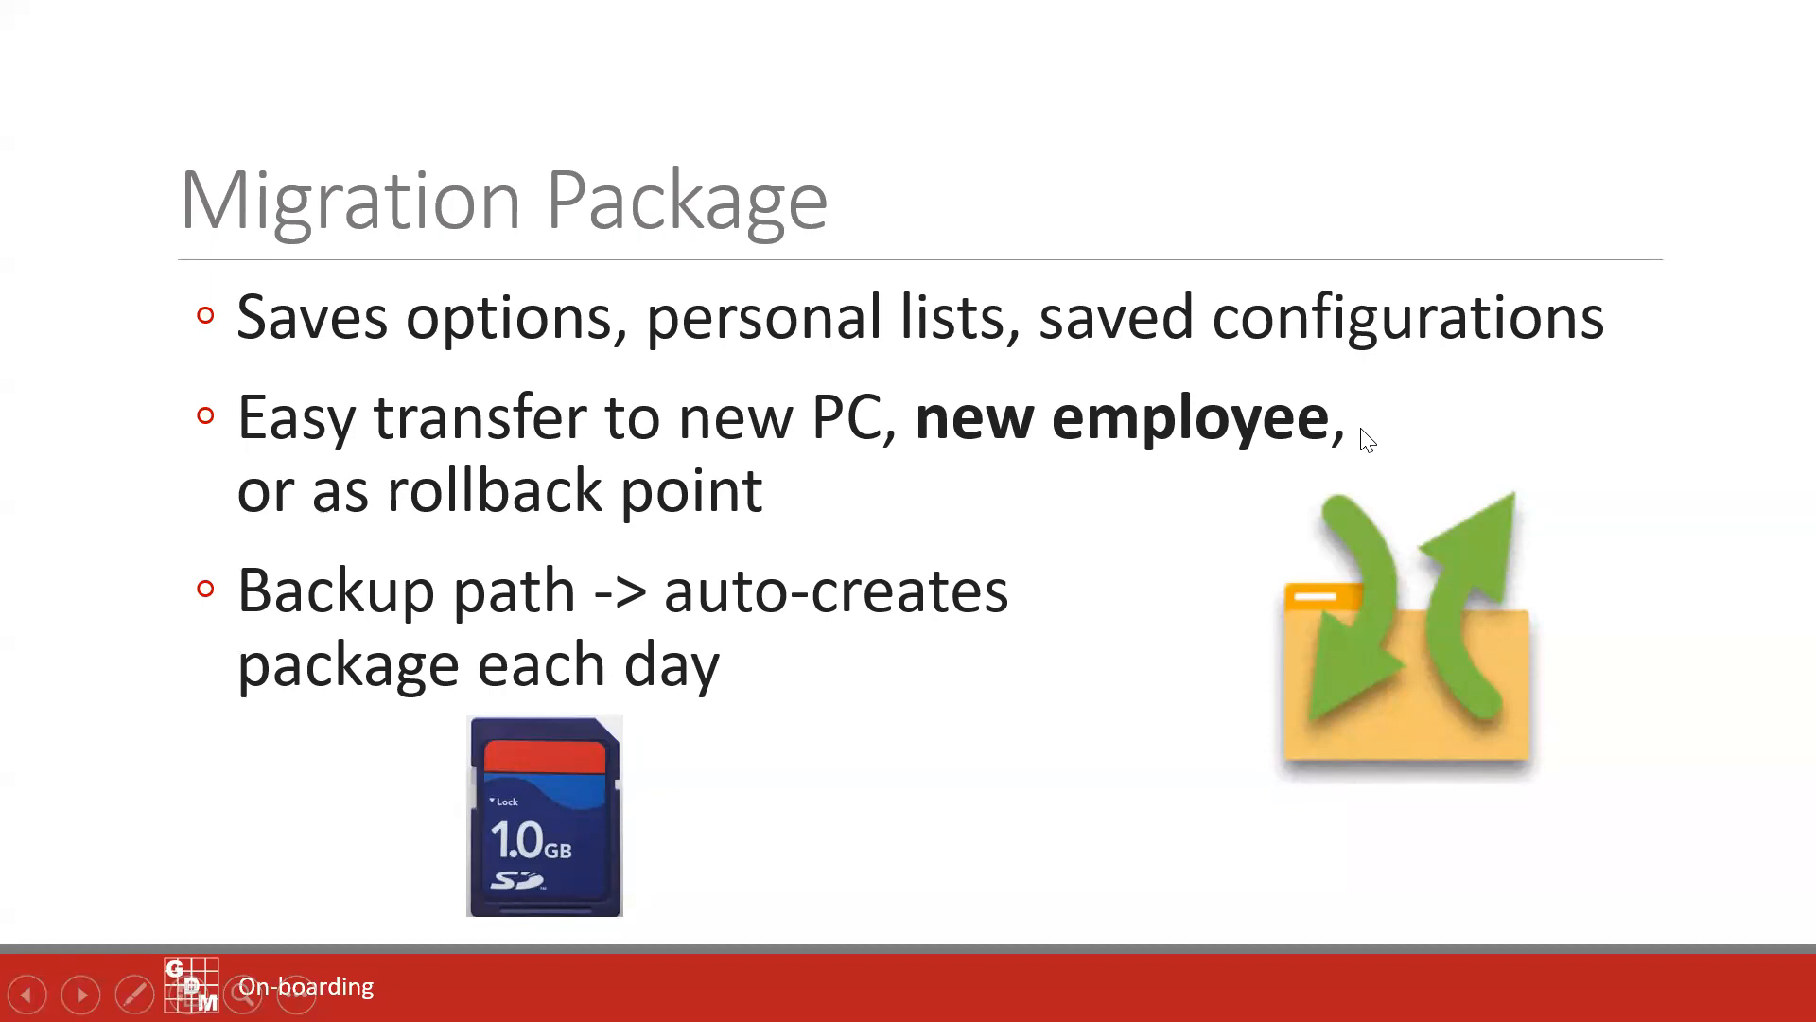
pyautogui.press('Right')
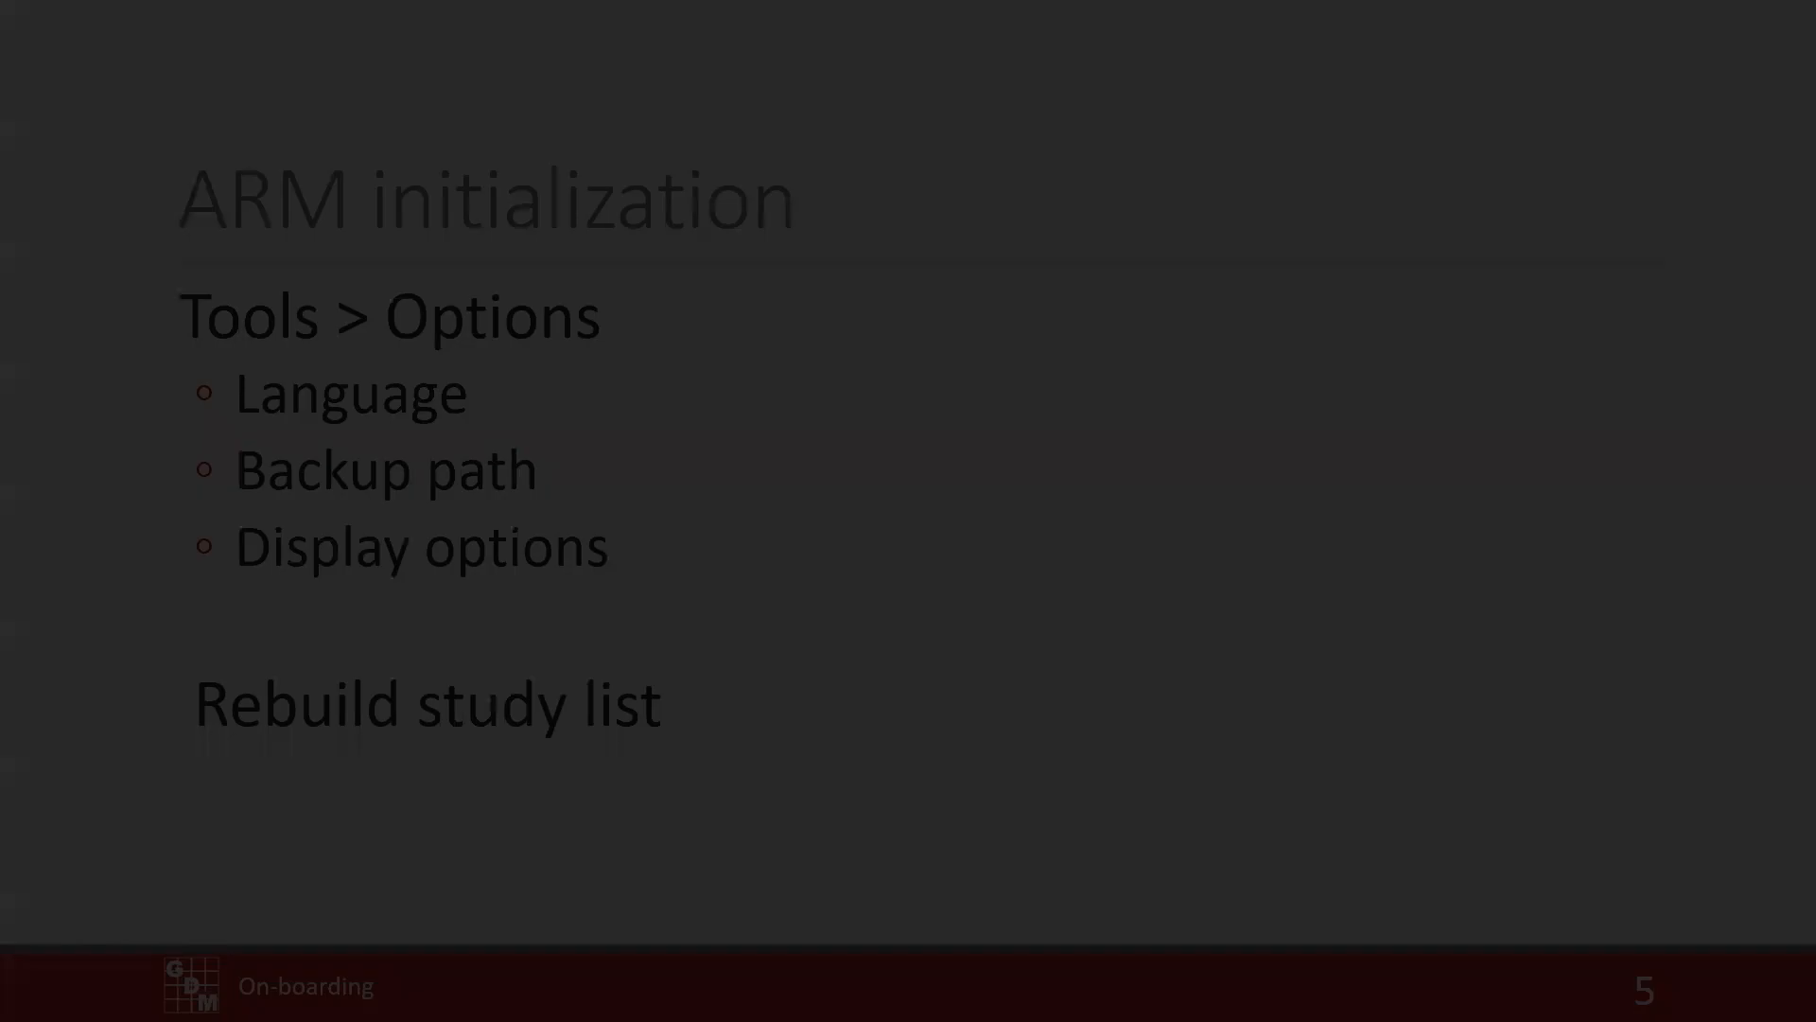
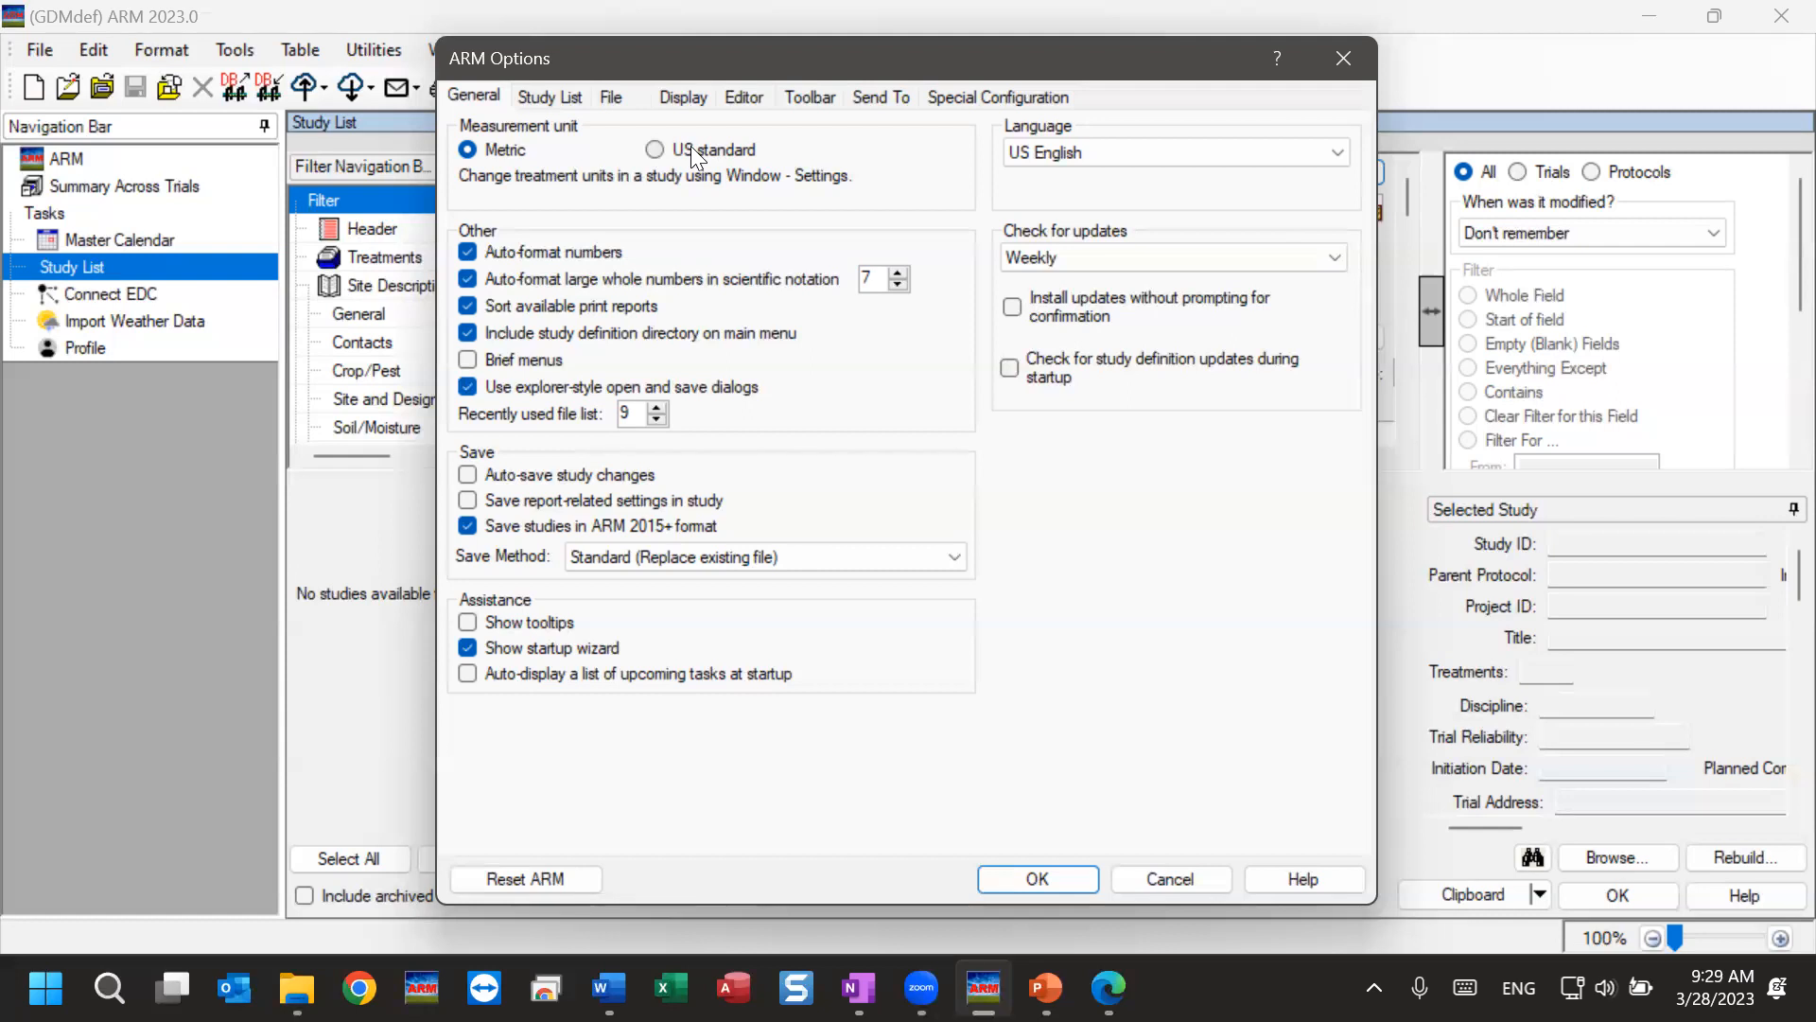
# Change the program language to Español and switch the study definition directory to the matching Espanol folder
pyautogui.click(1321, 151)
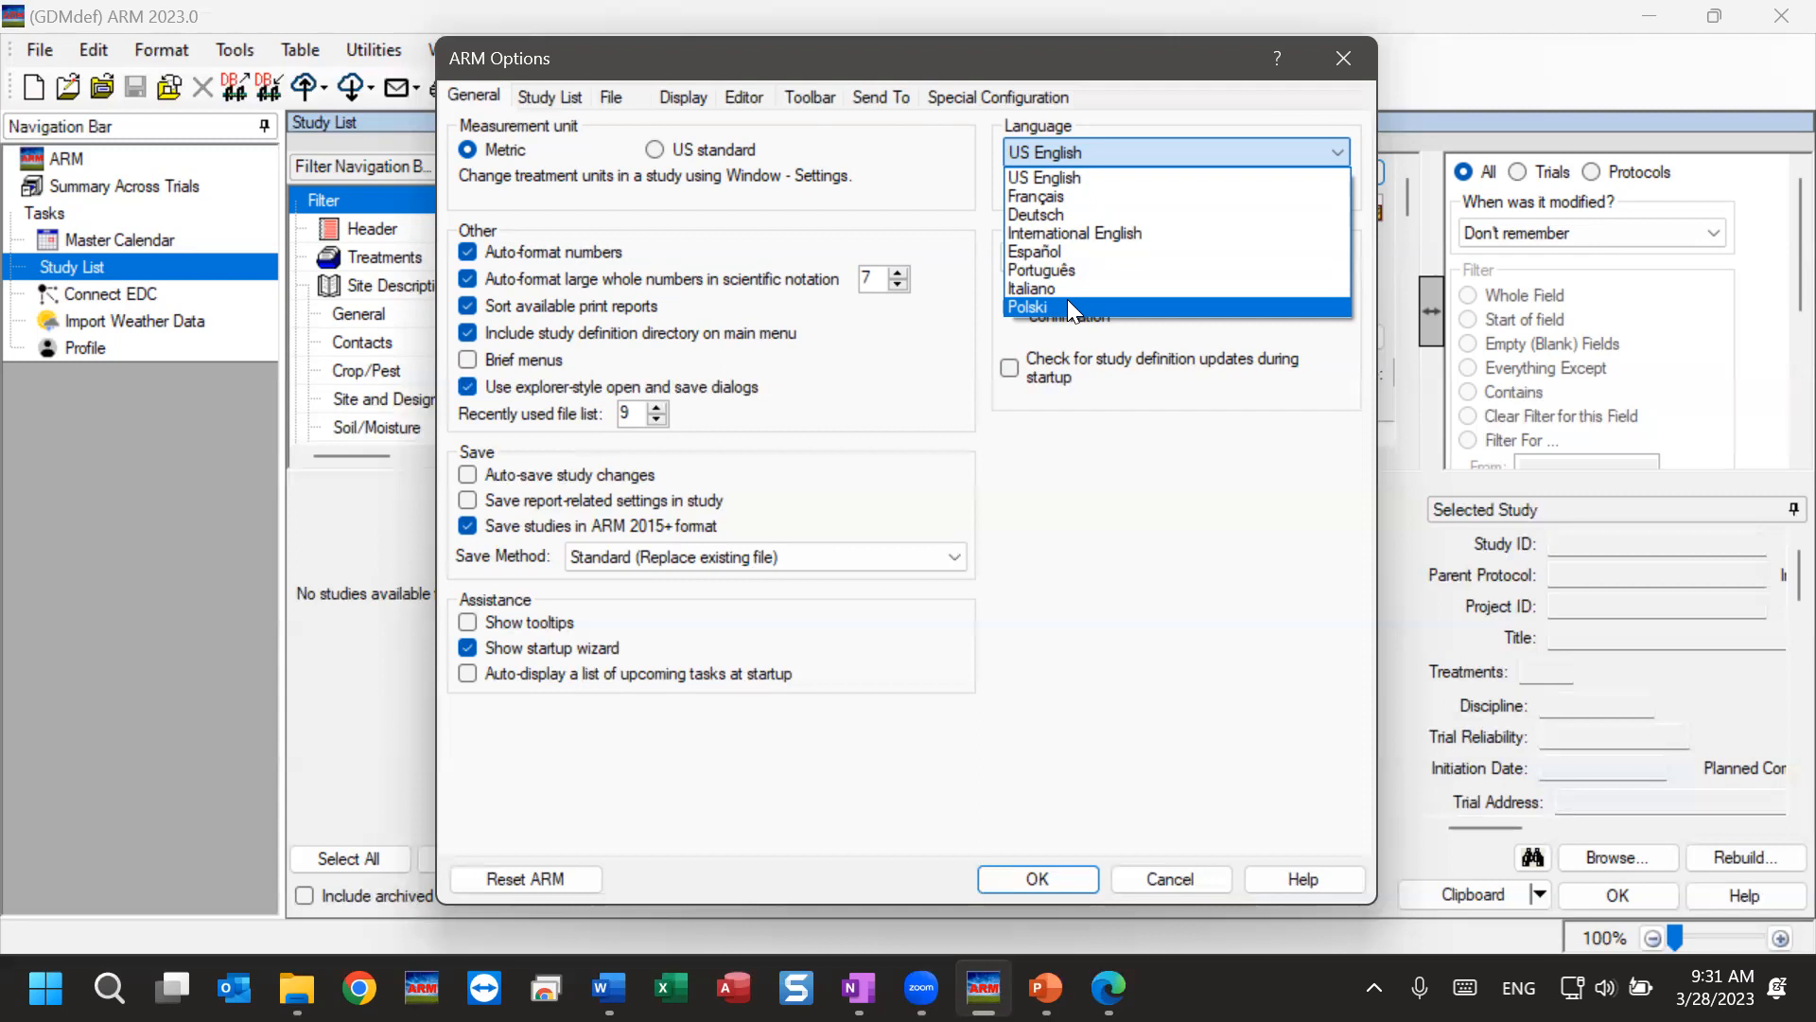
pyautogui.click(1029, 252)
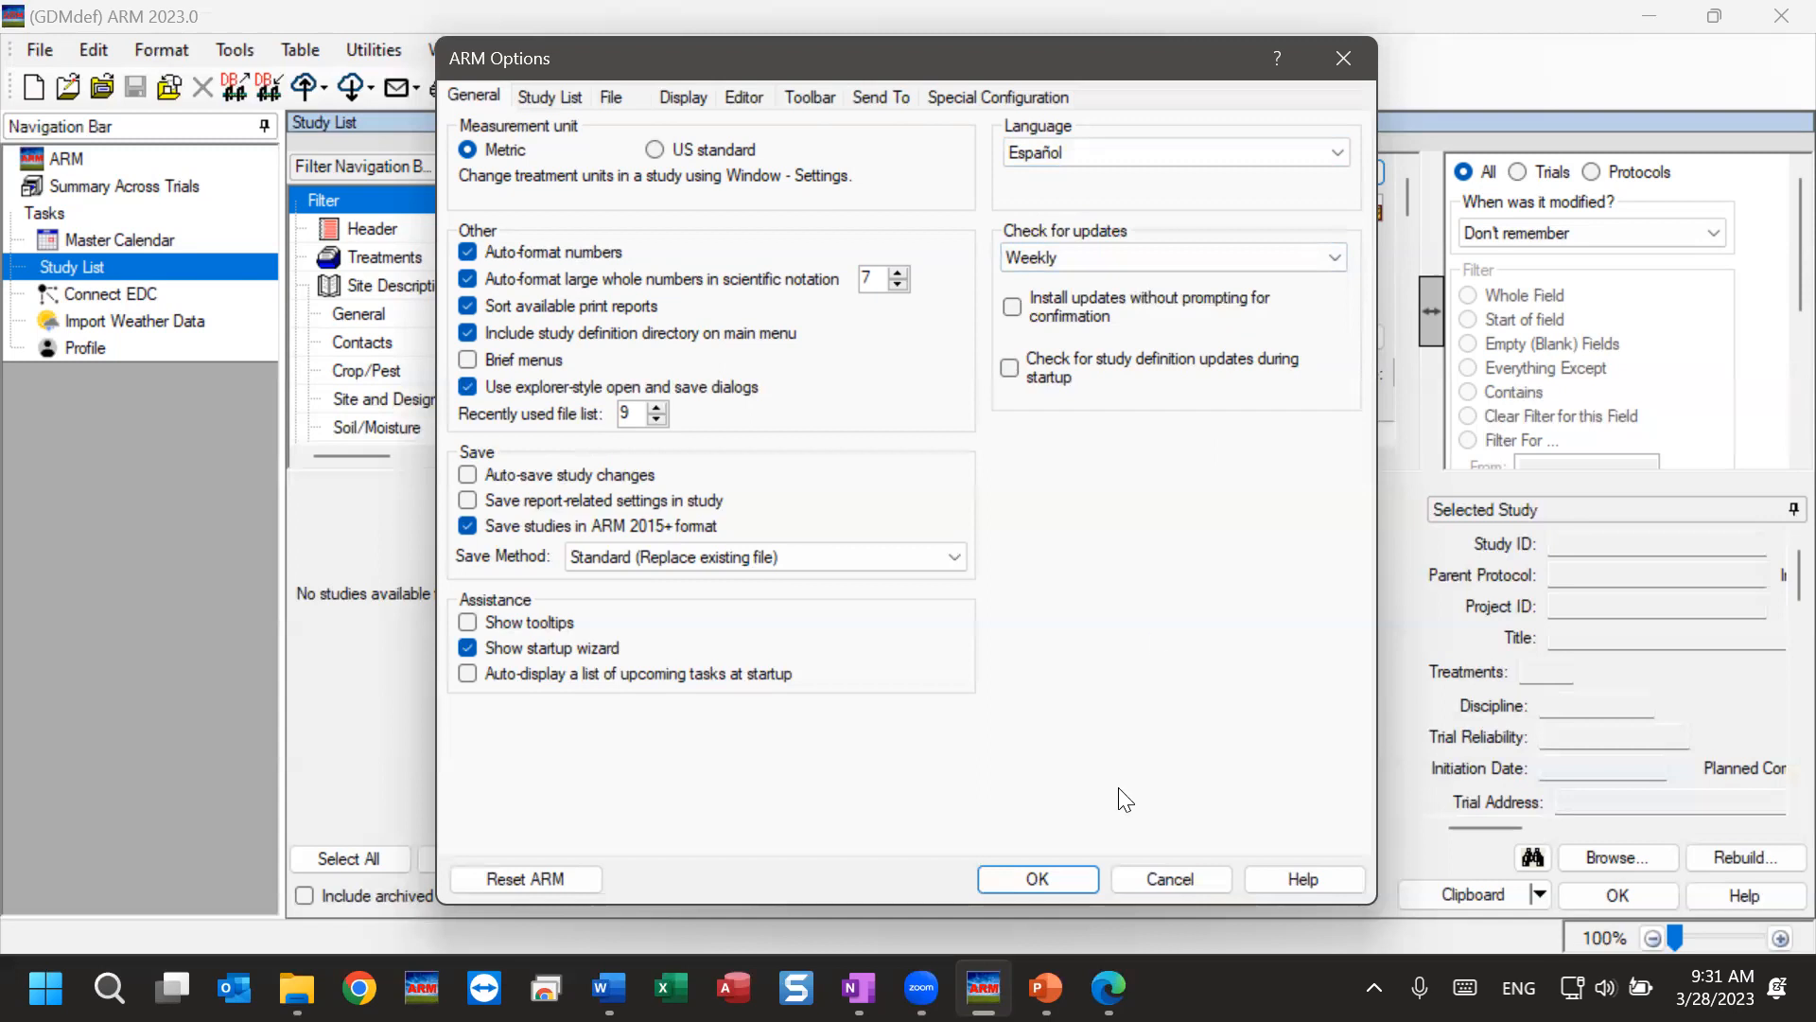
pyautogui.click(1036, 871)
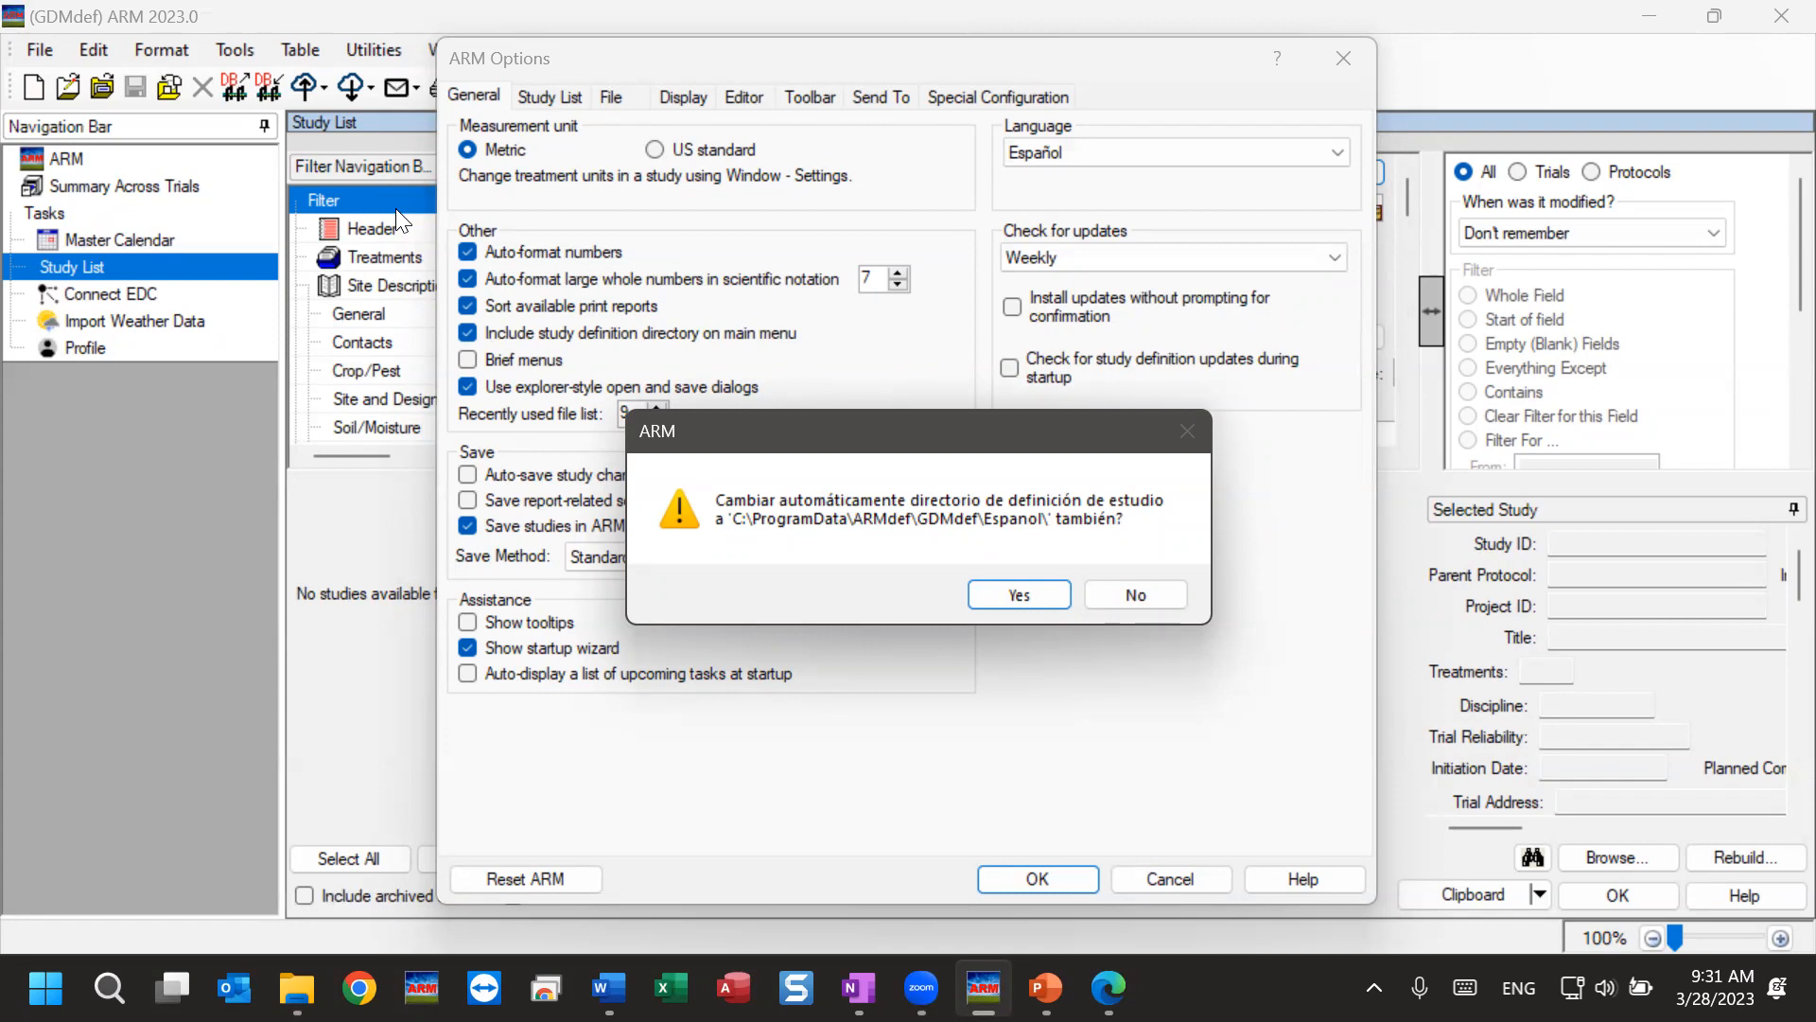
pyautogui.click(1012, 596)
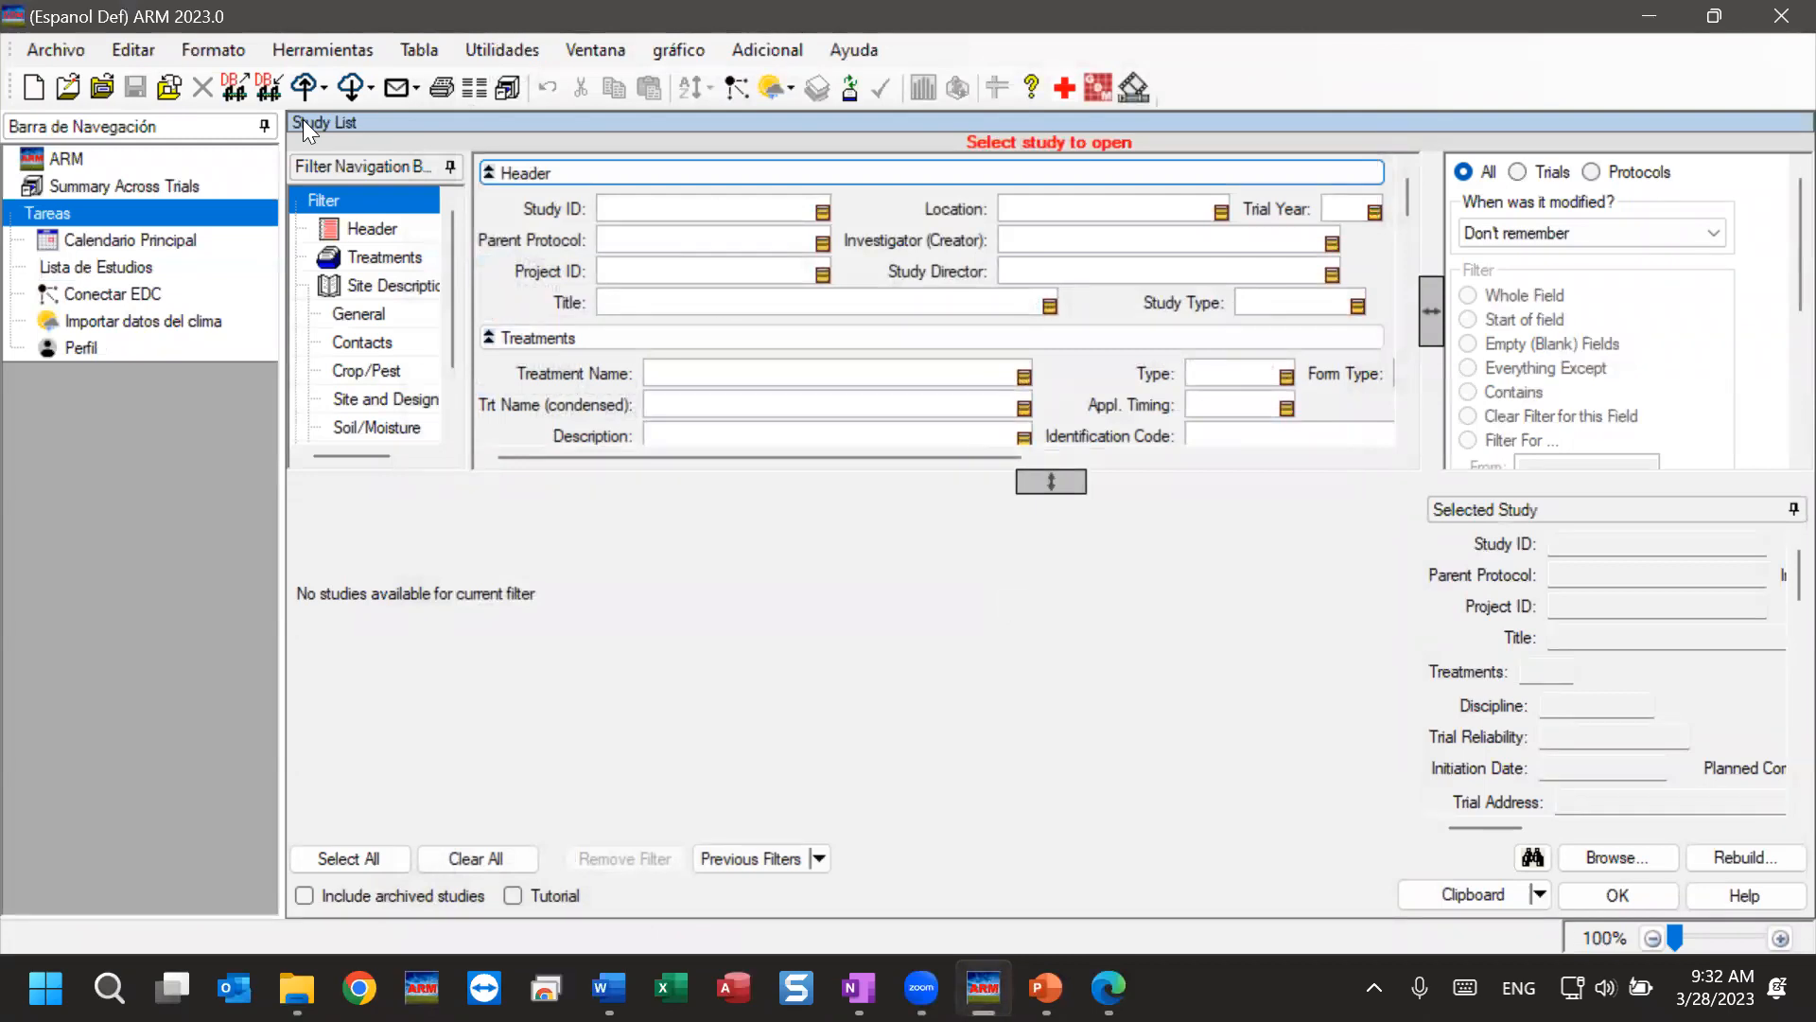
# View the electronic data collector (EDC) connection dialog in Spanish and close it without connecting
pyautogui.click(312, 53)
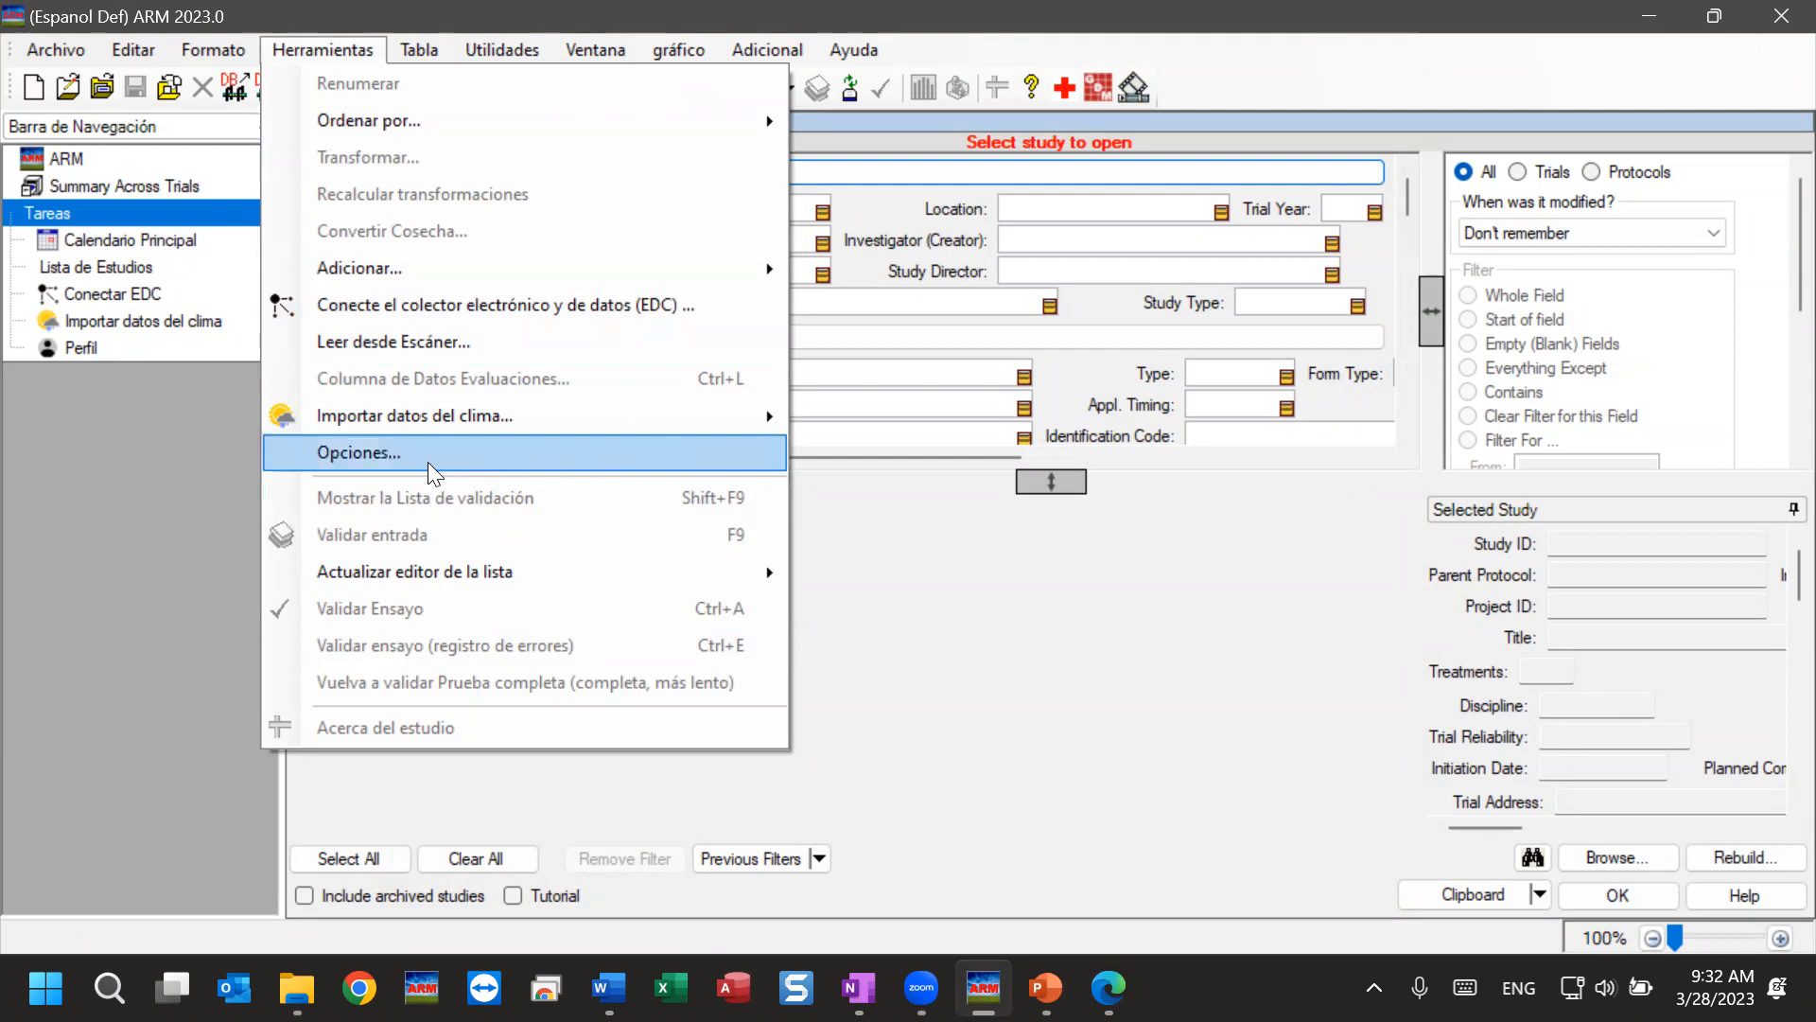
pyautogui.click(465, 307)
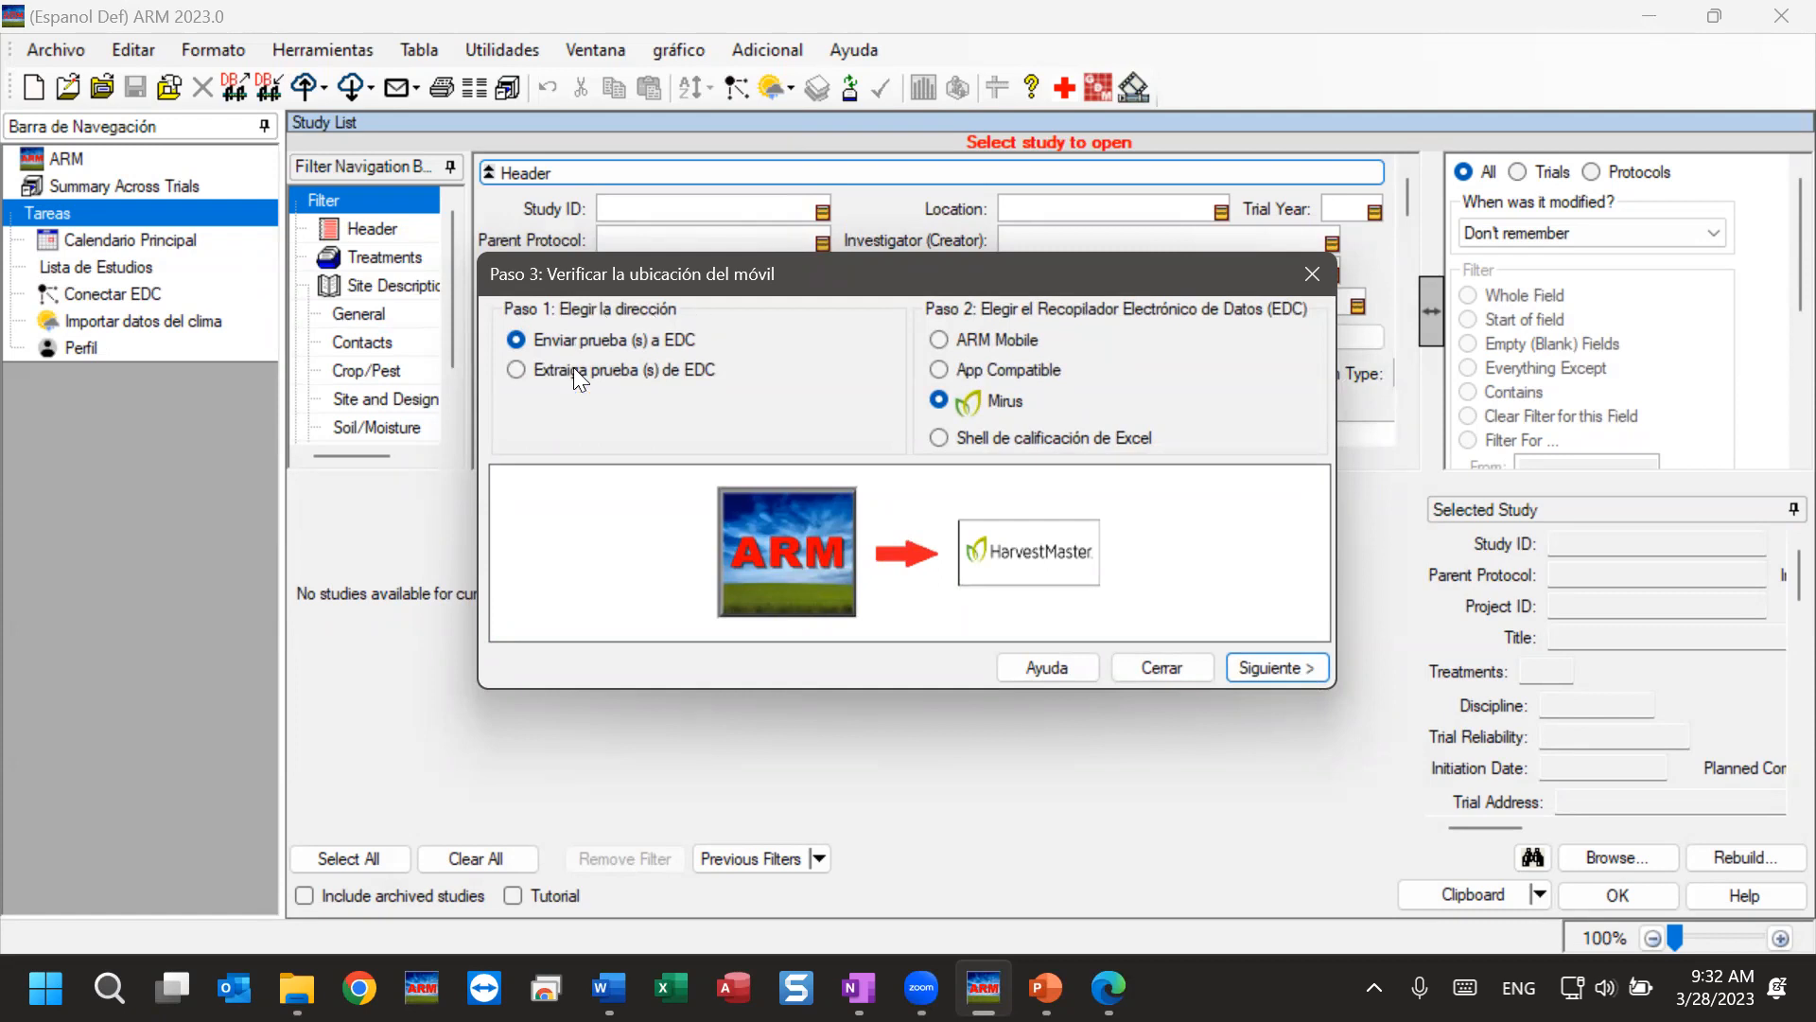
pyautogui.click(1159, 668)
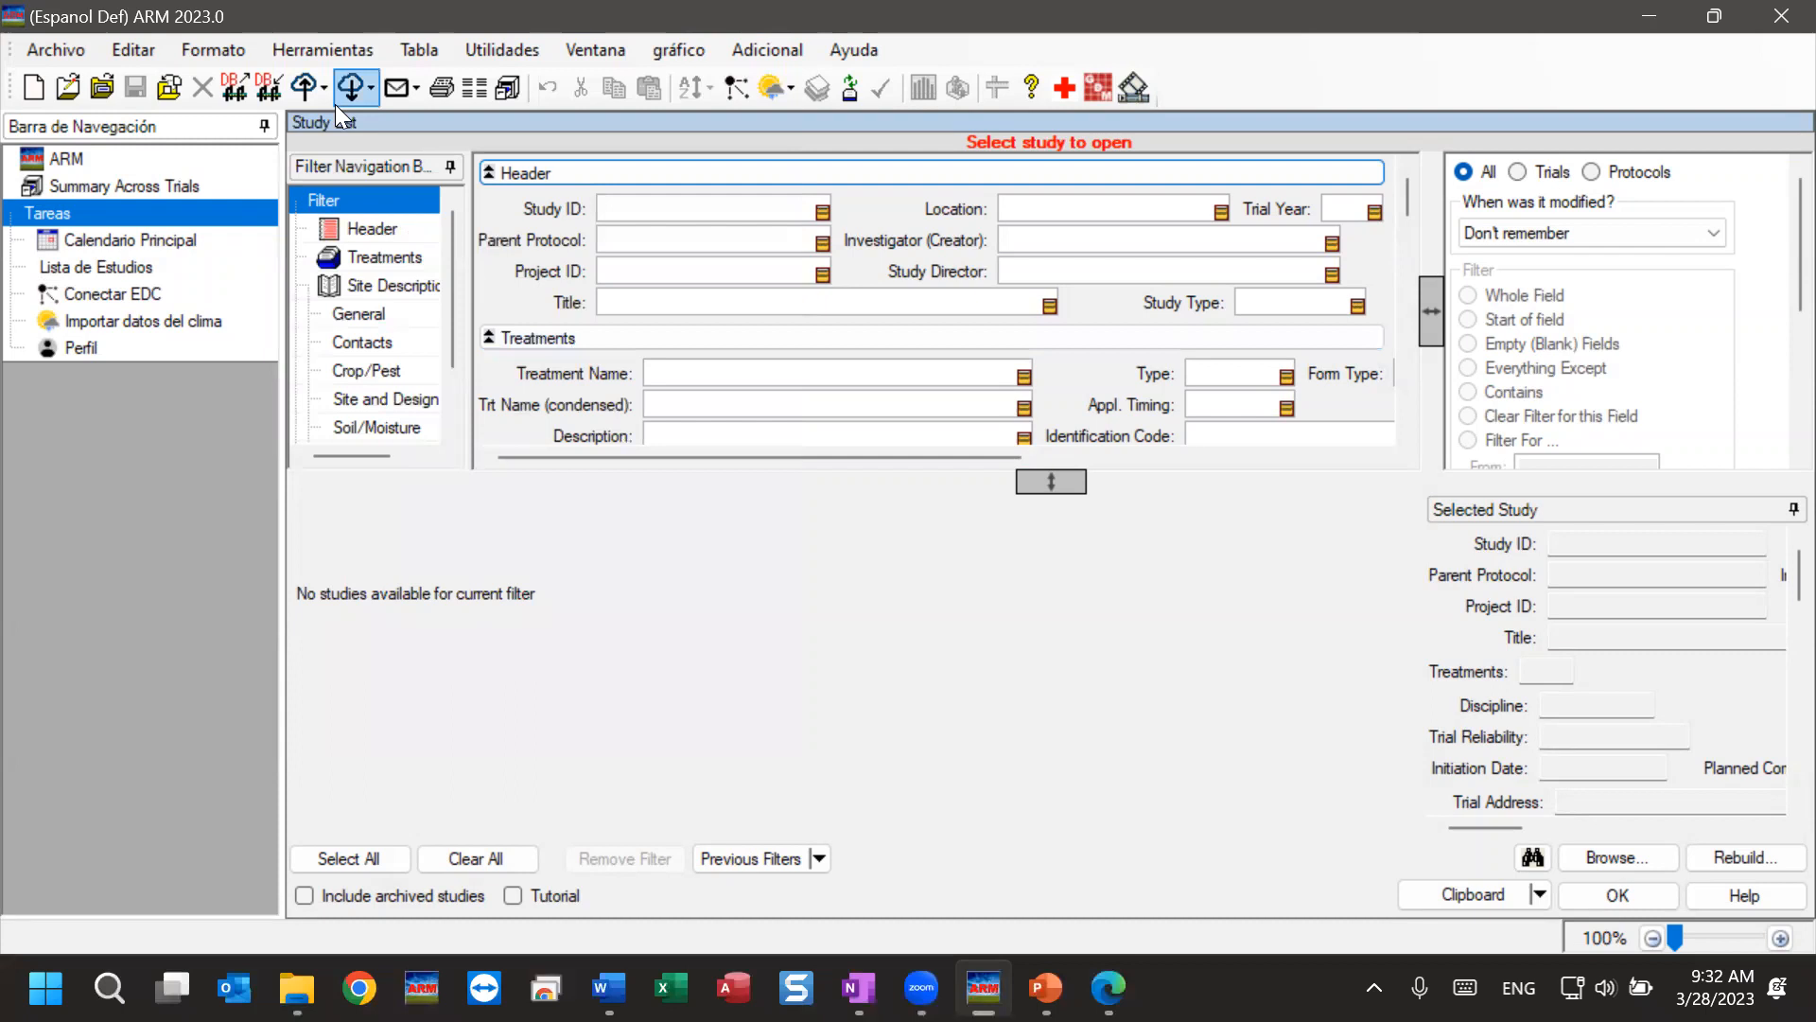
# Set the program language back to US English and switch the study definition directory to GDMDef as well
pyautogui.click(308, 53)
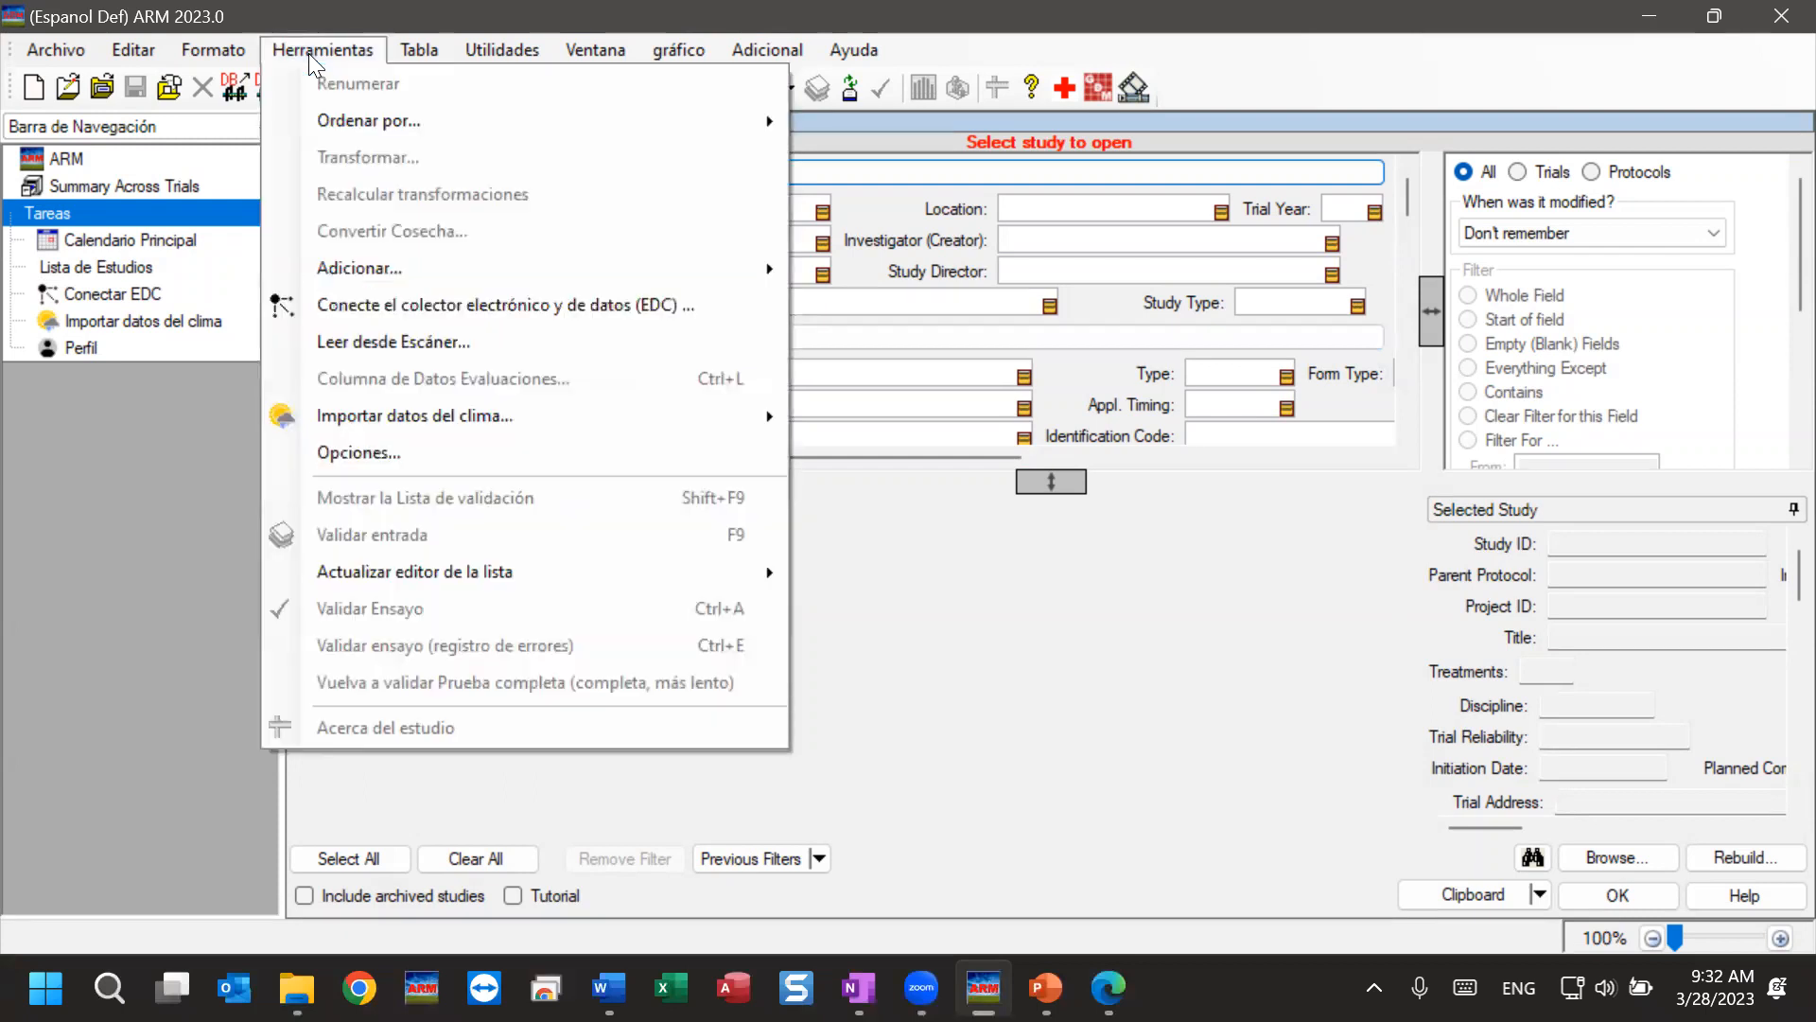
pyautogui.click(342, 456)
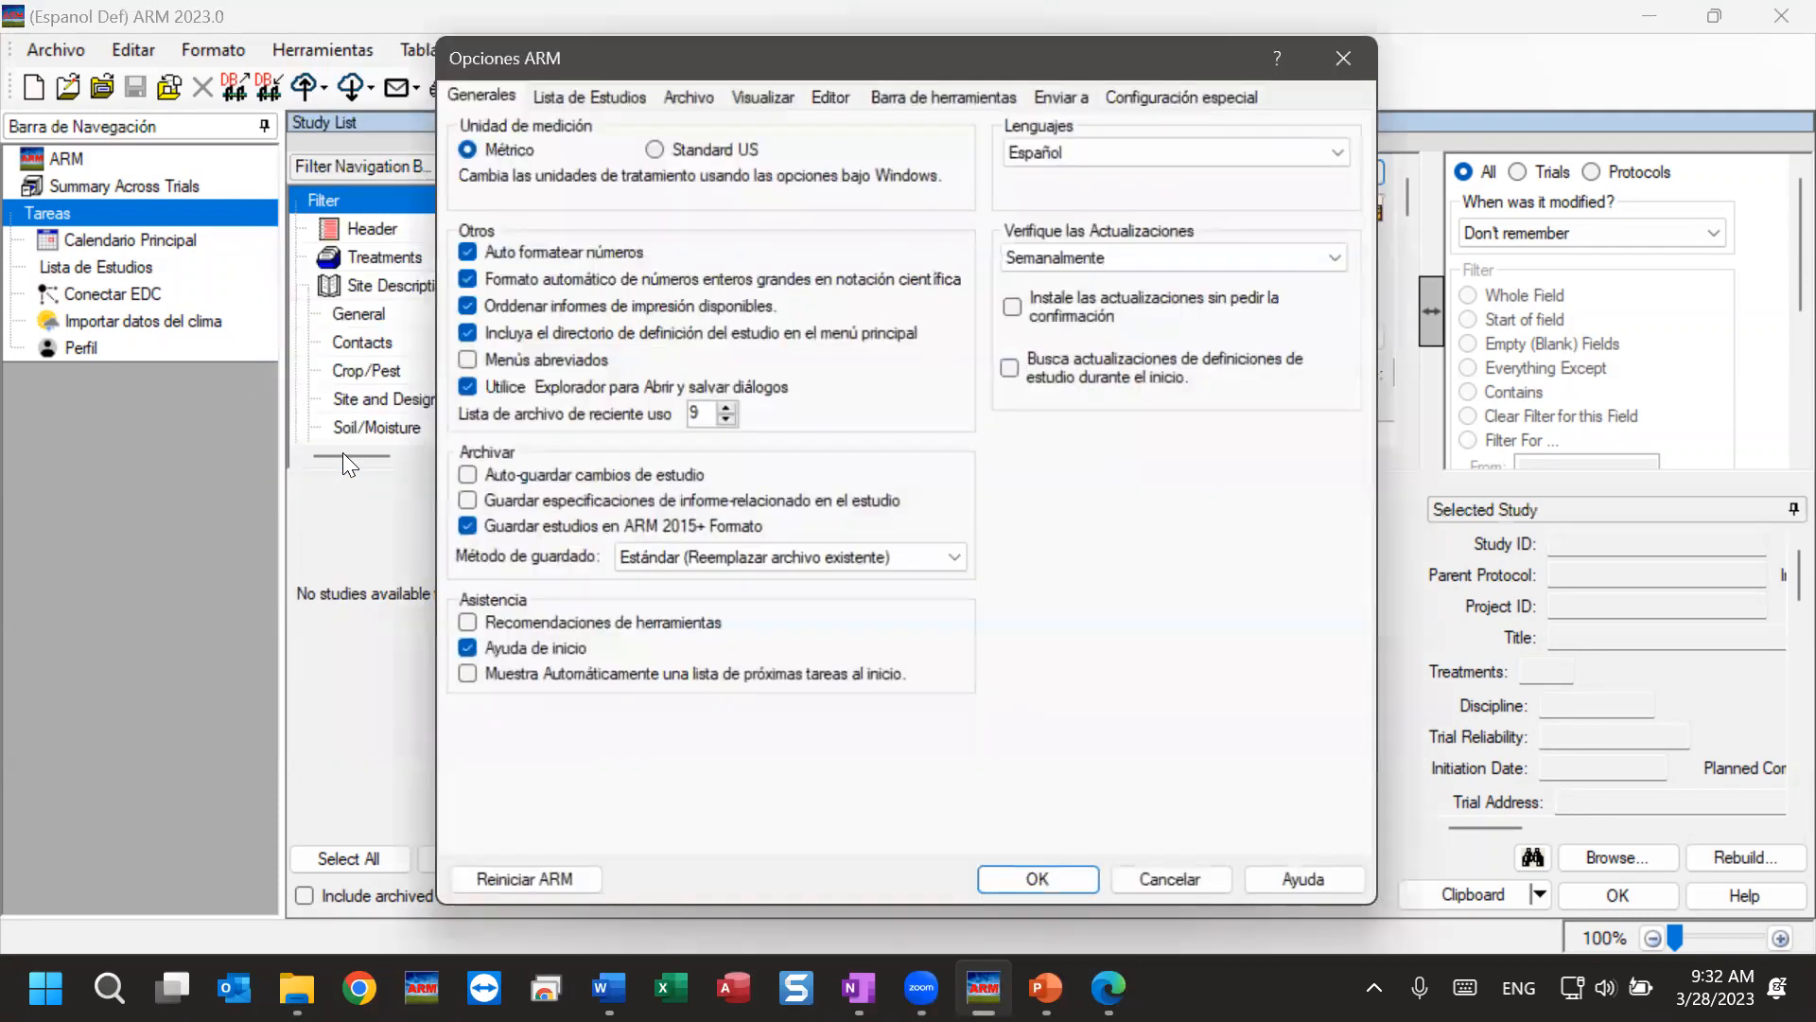
pyautogui.click(1038, 152)
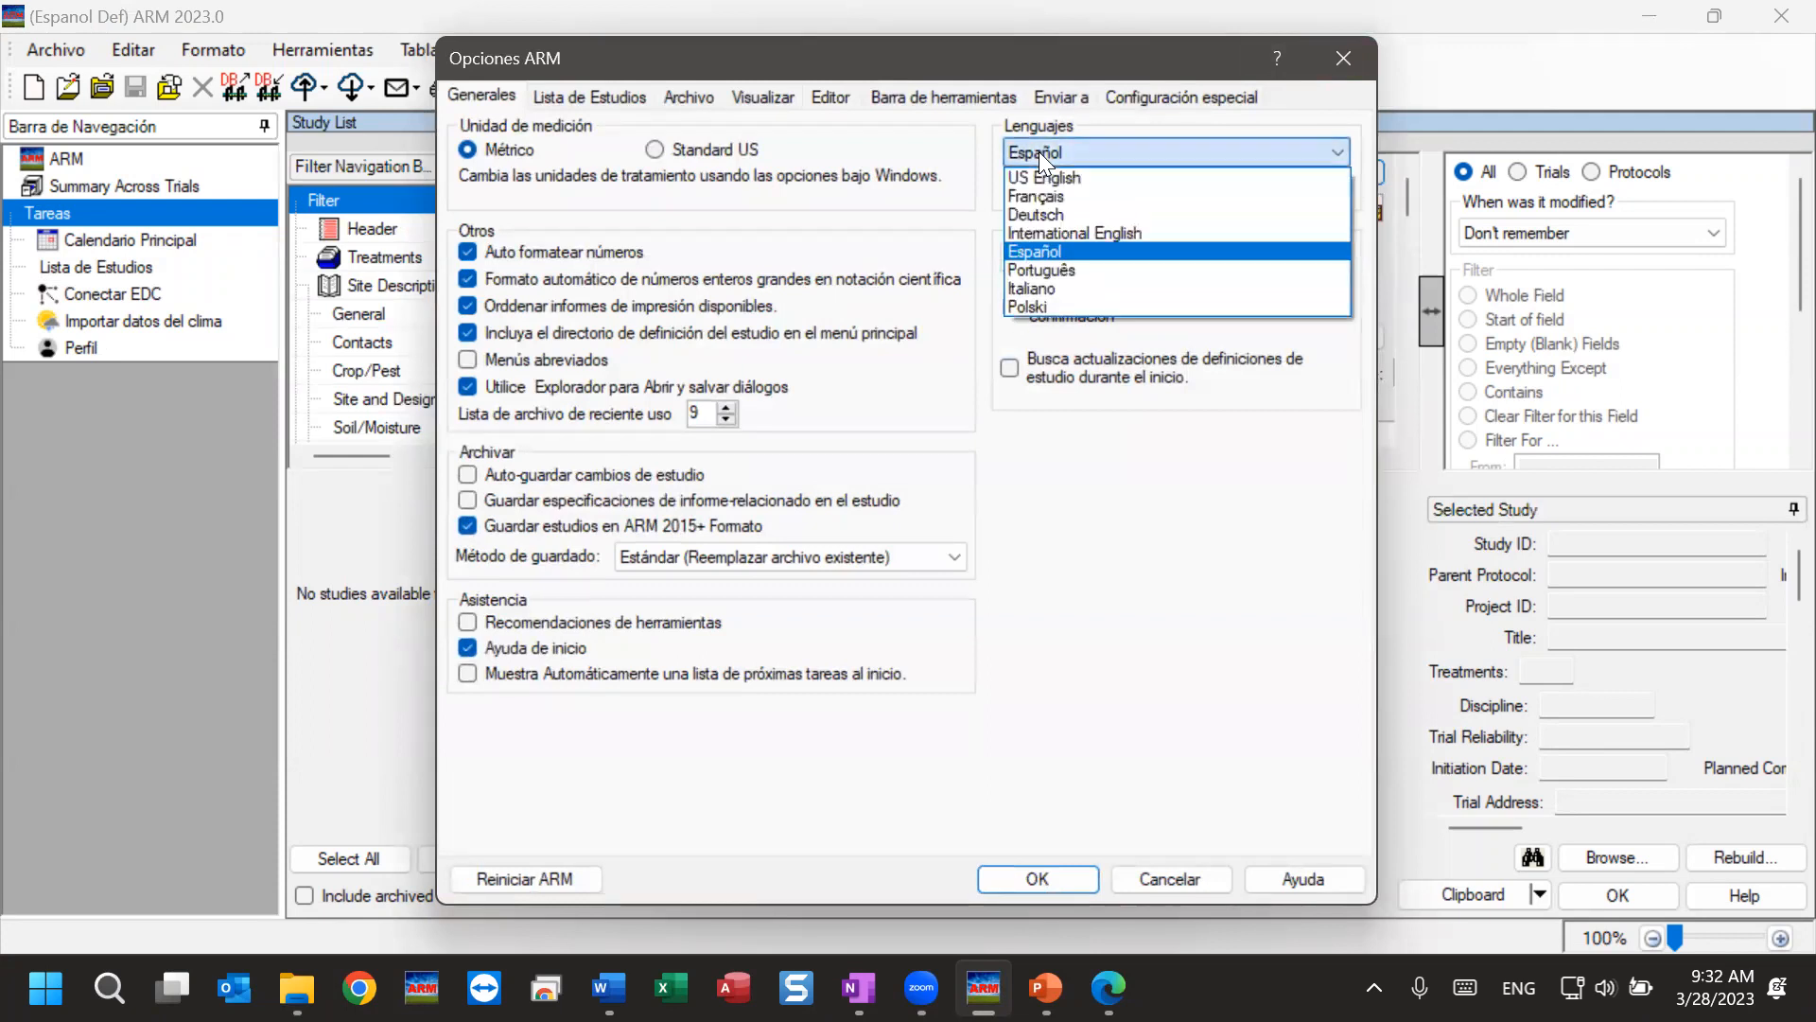
pyautogui.click(1037, 177)
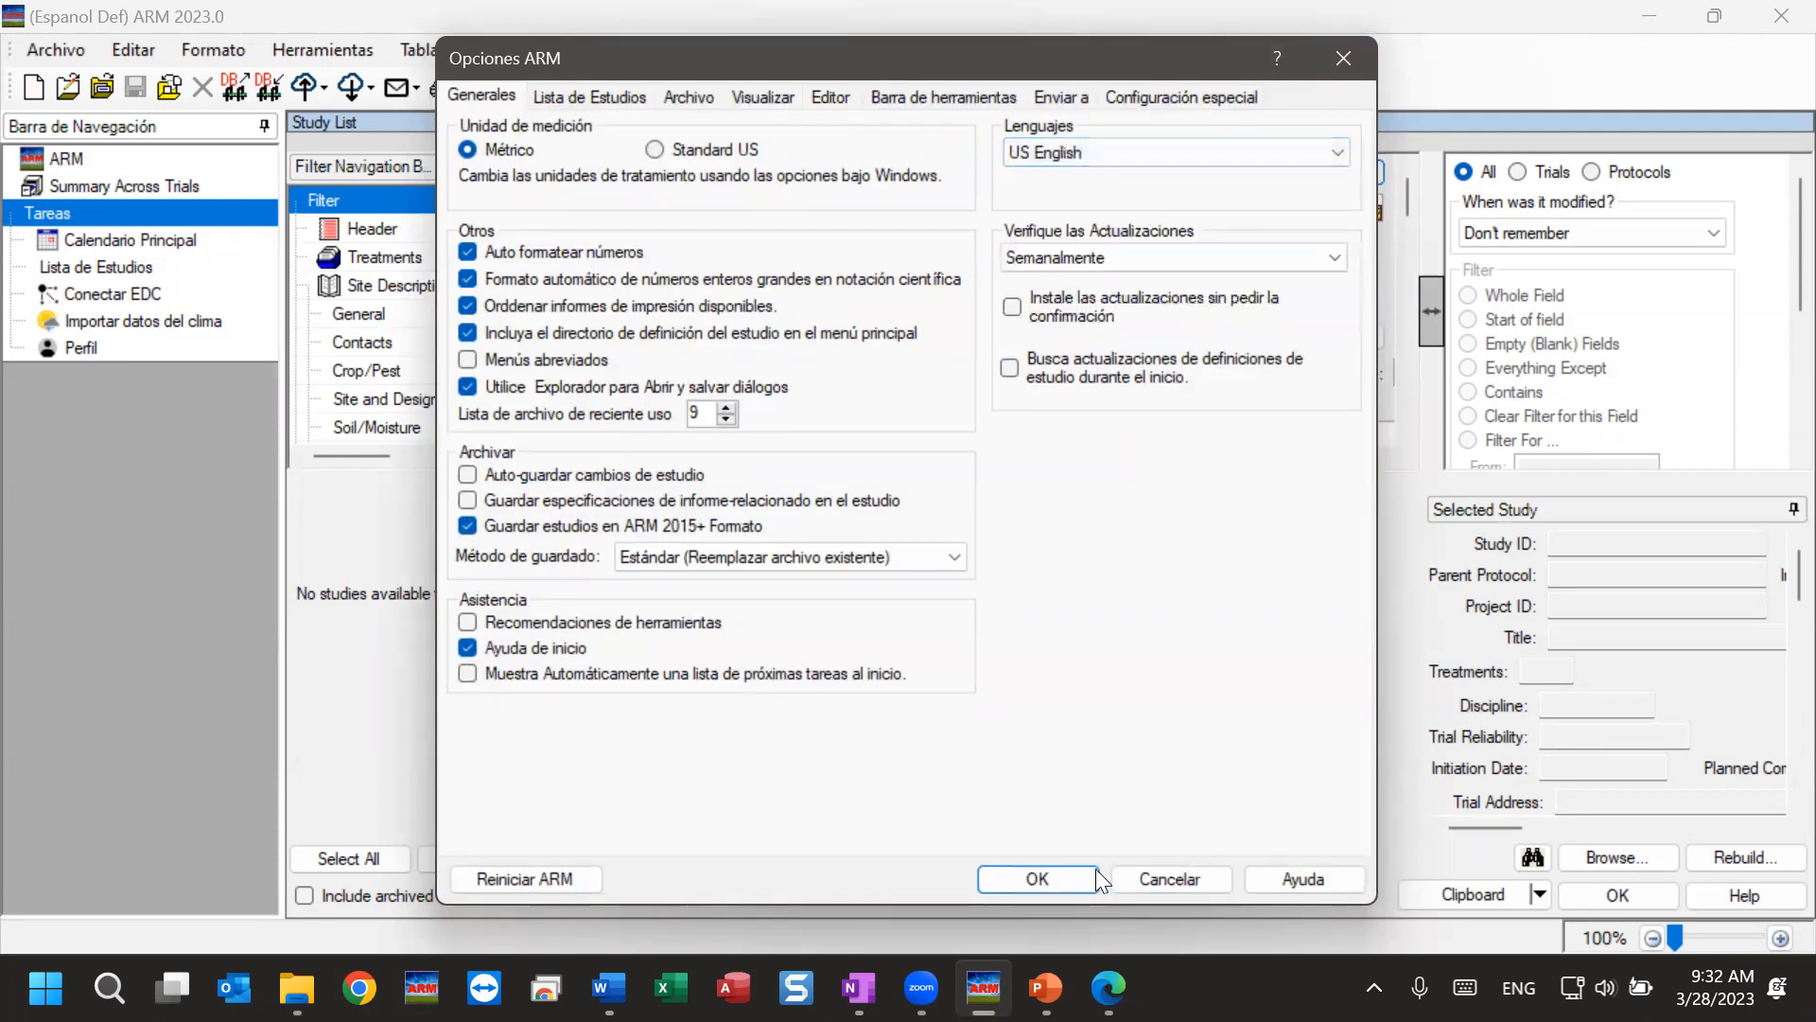
pyautogui.click(1037, 878)
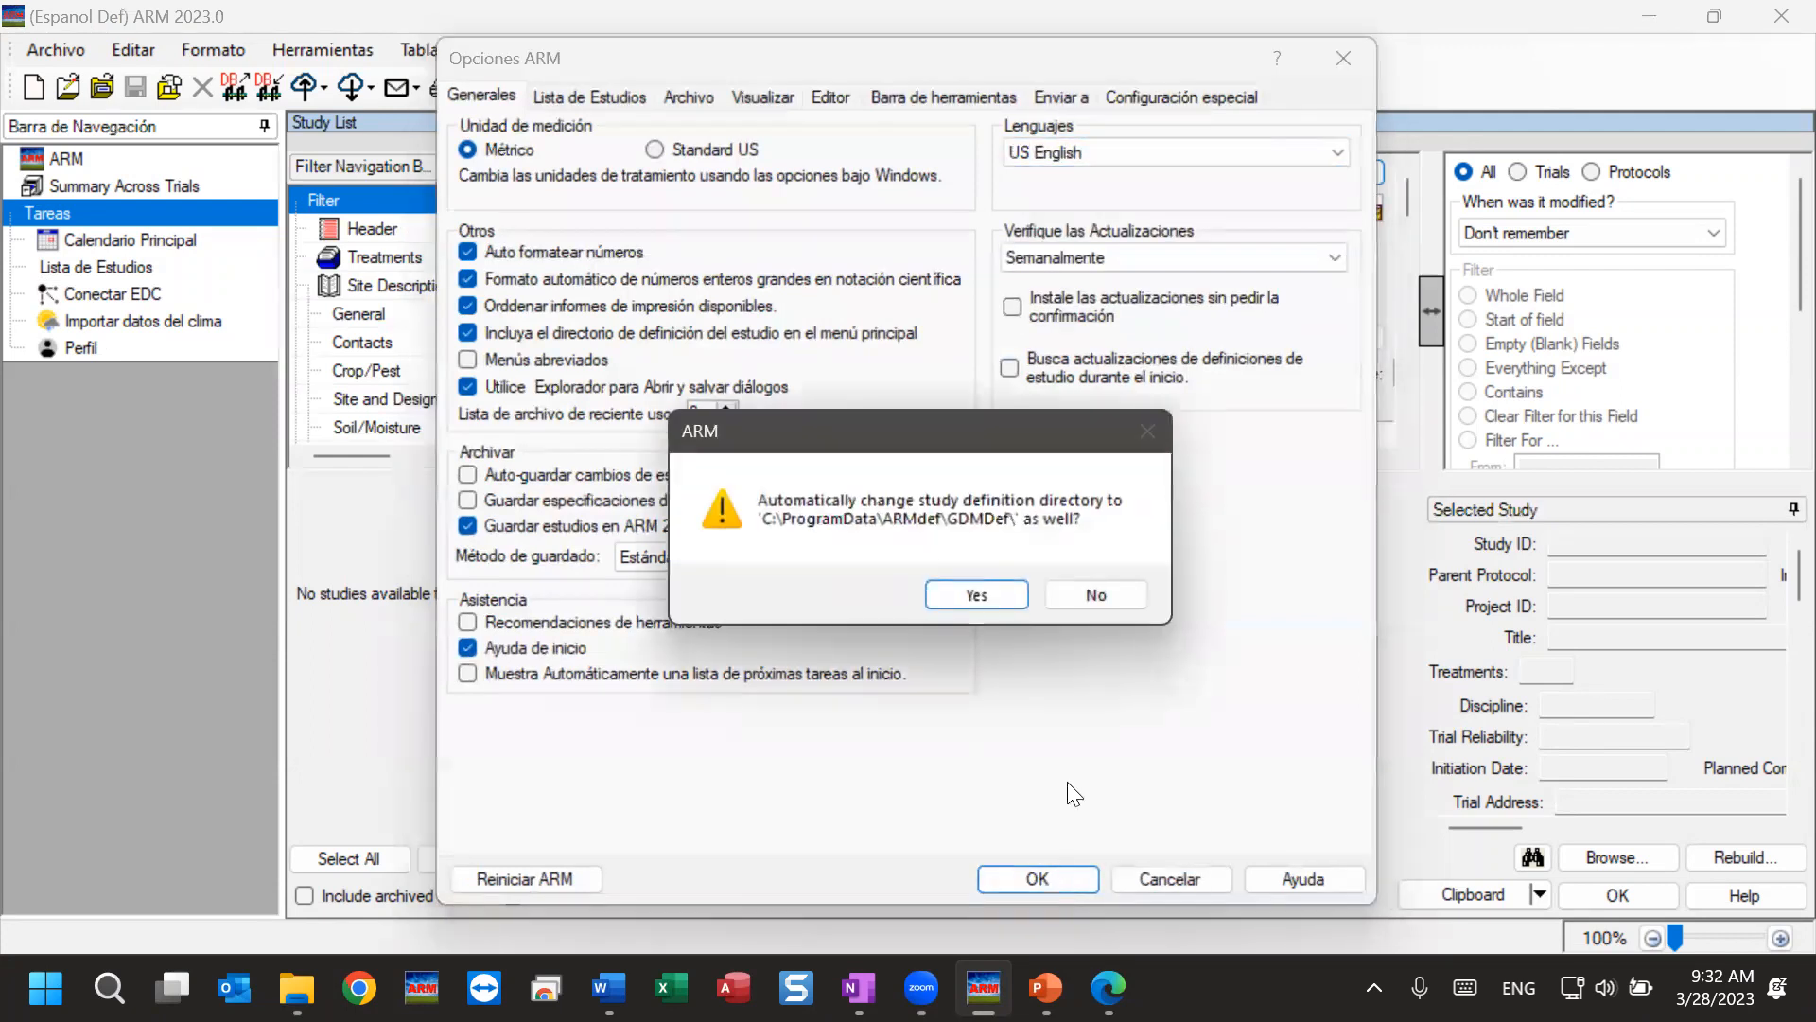
pyautogui.click(971, 592)
# Reopen the program options and choose Weekly as the frequency for checking for updates
pyautogui.click(232, 49)
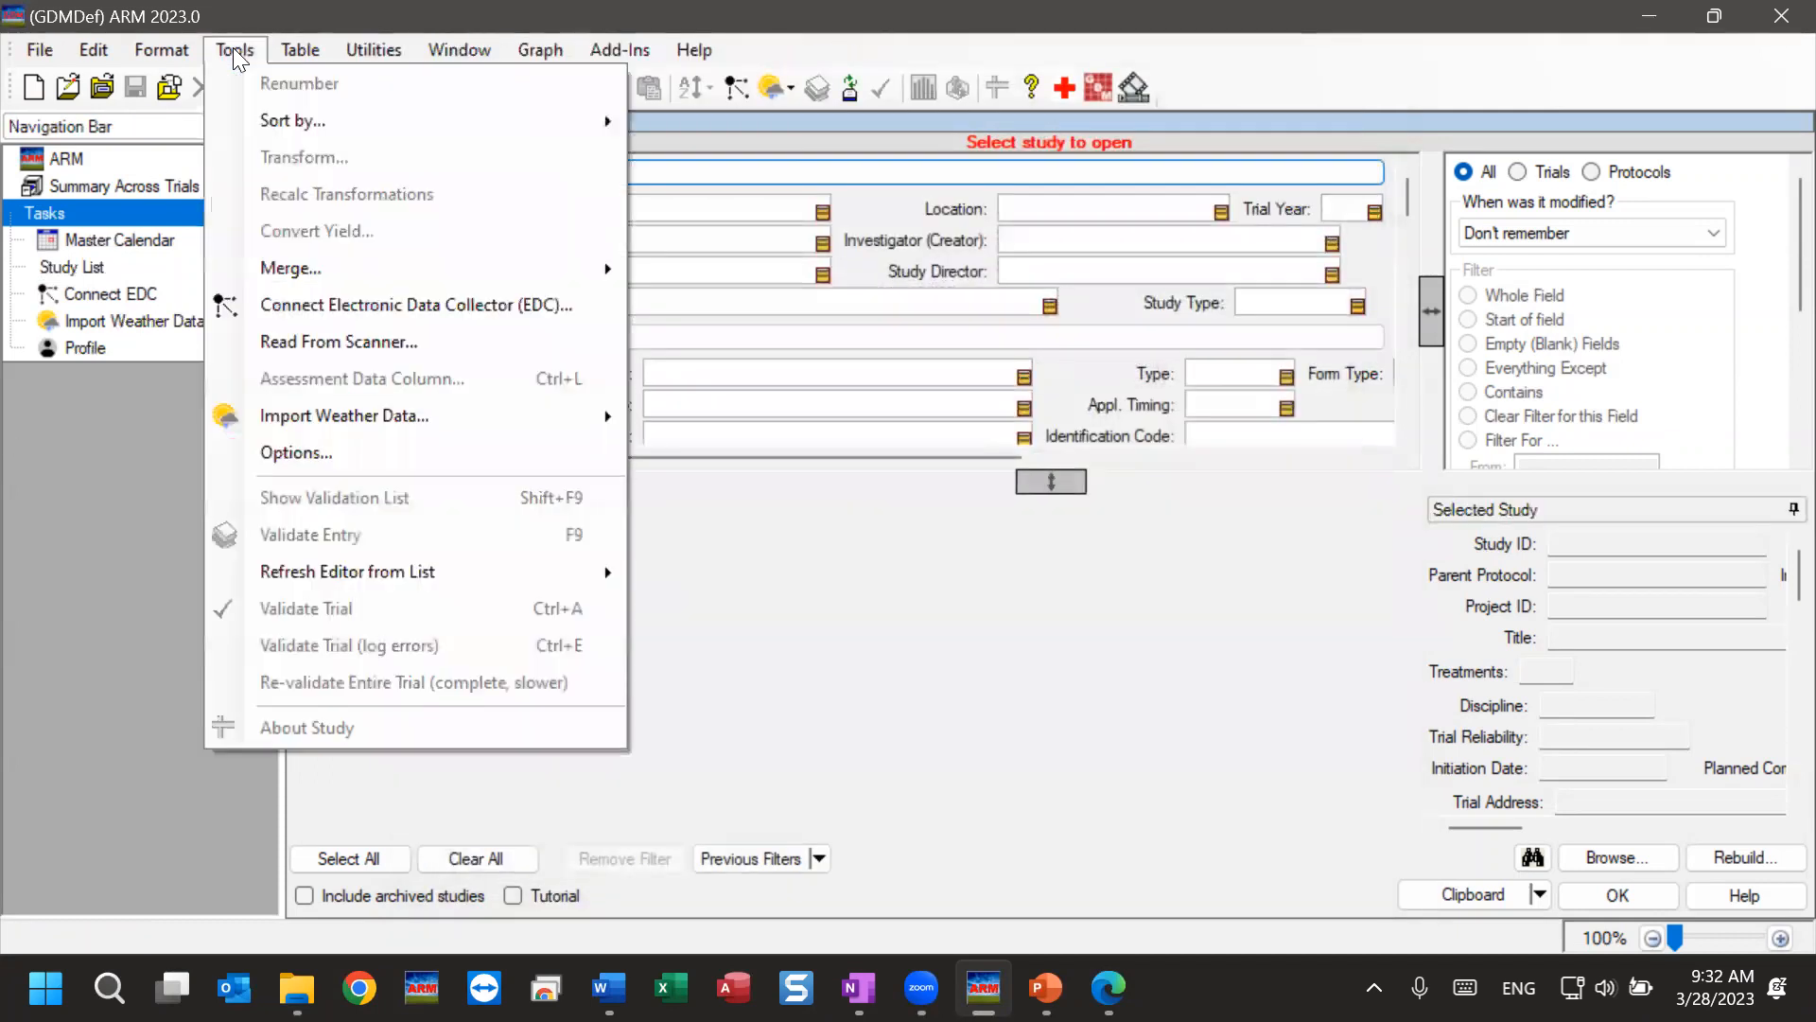
pyautogui.click(265, 456)
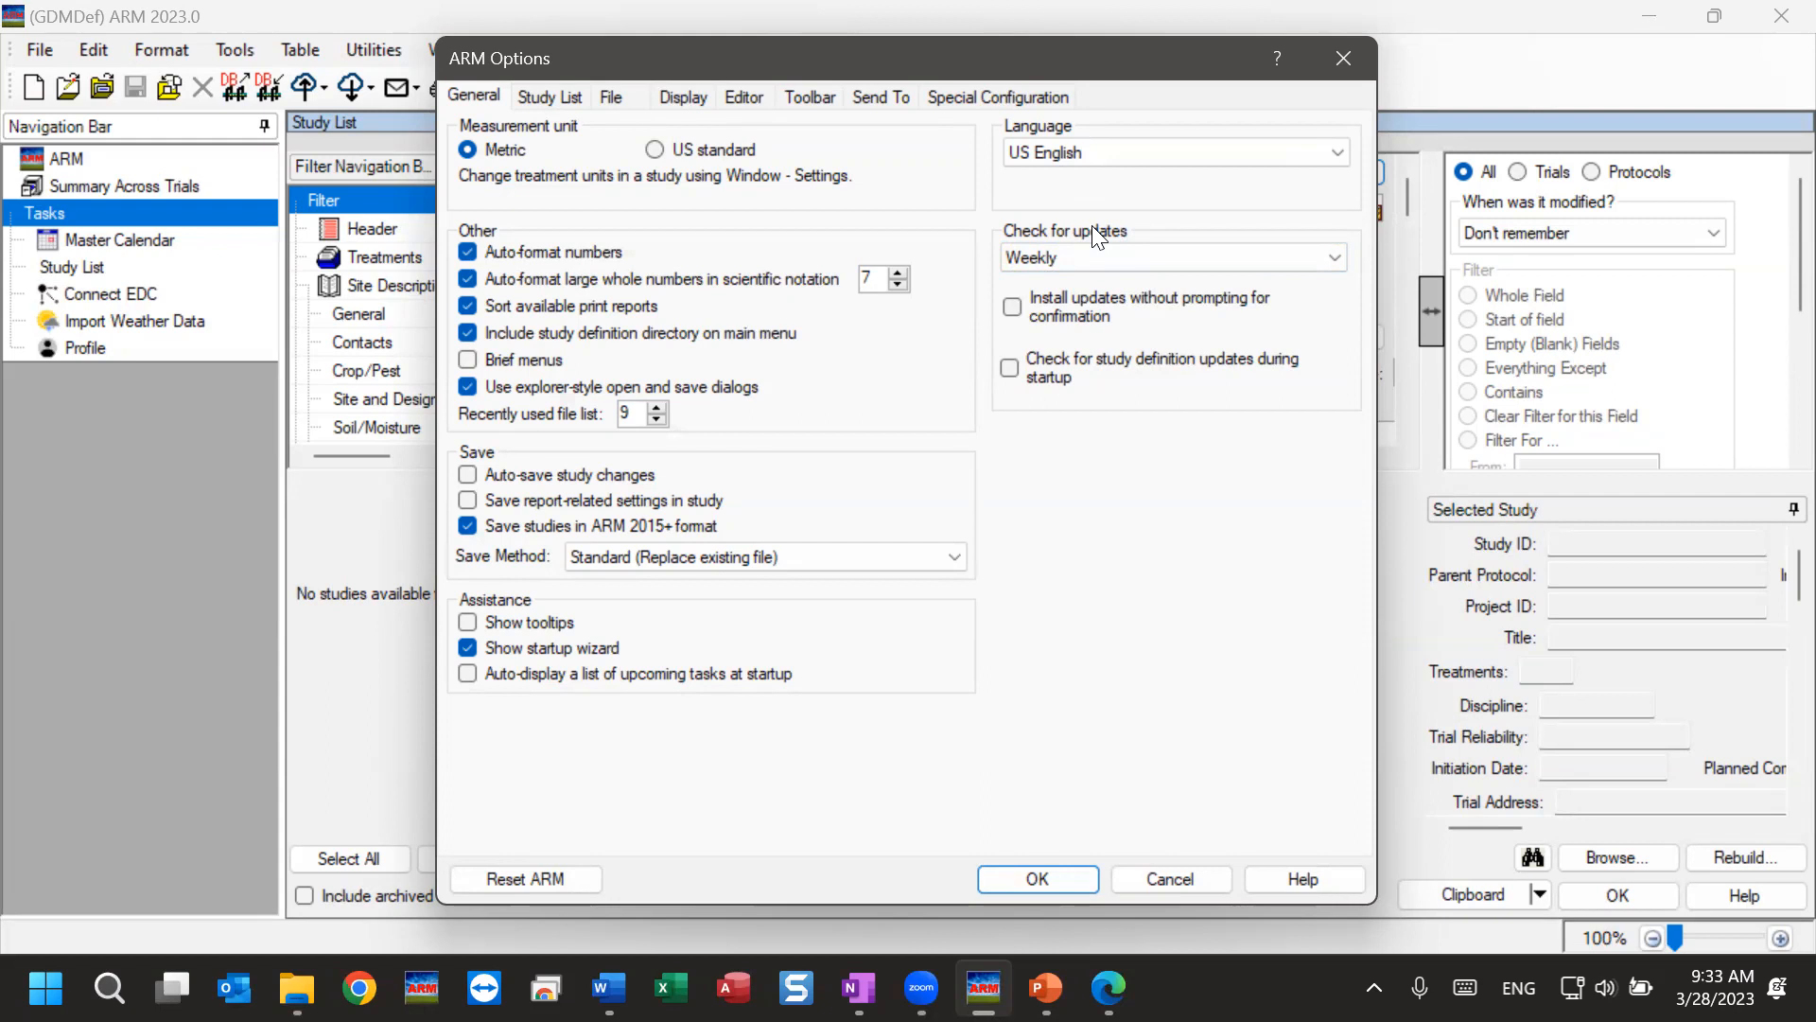
pyautogui.click(1086, 257)
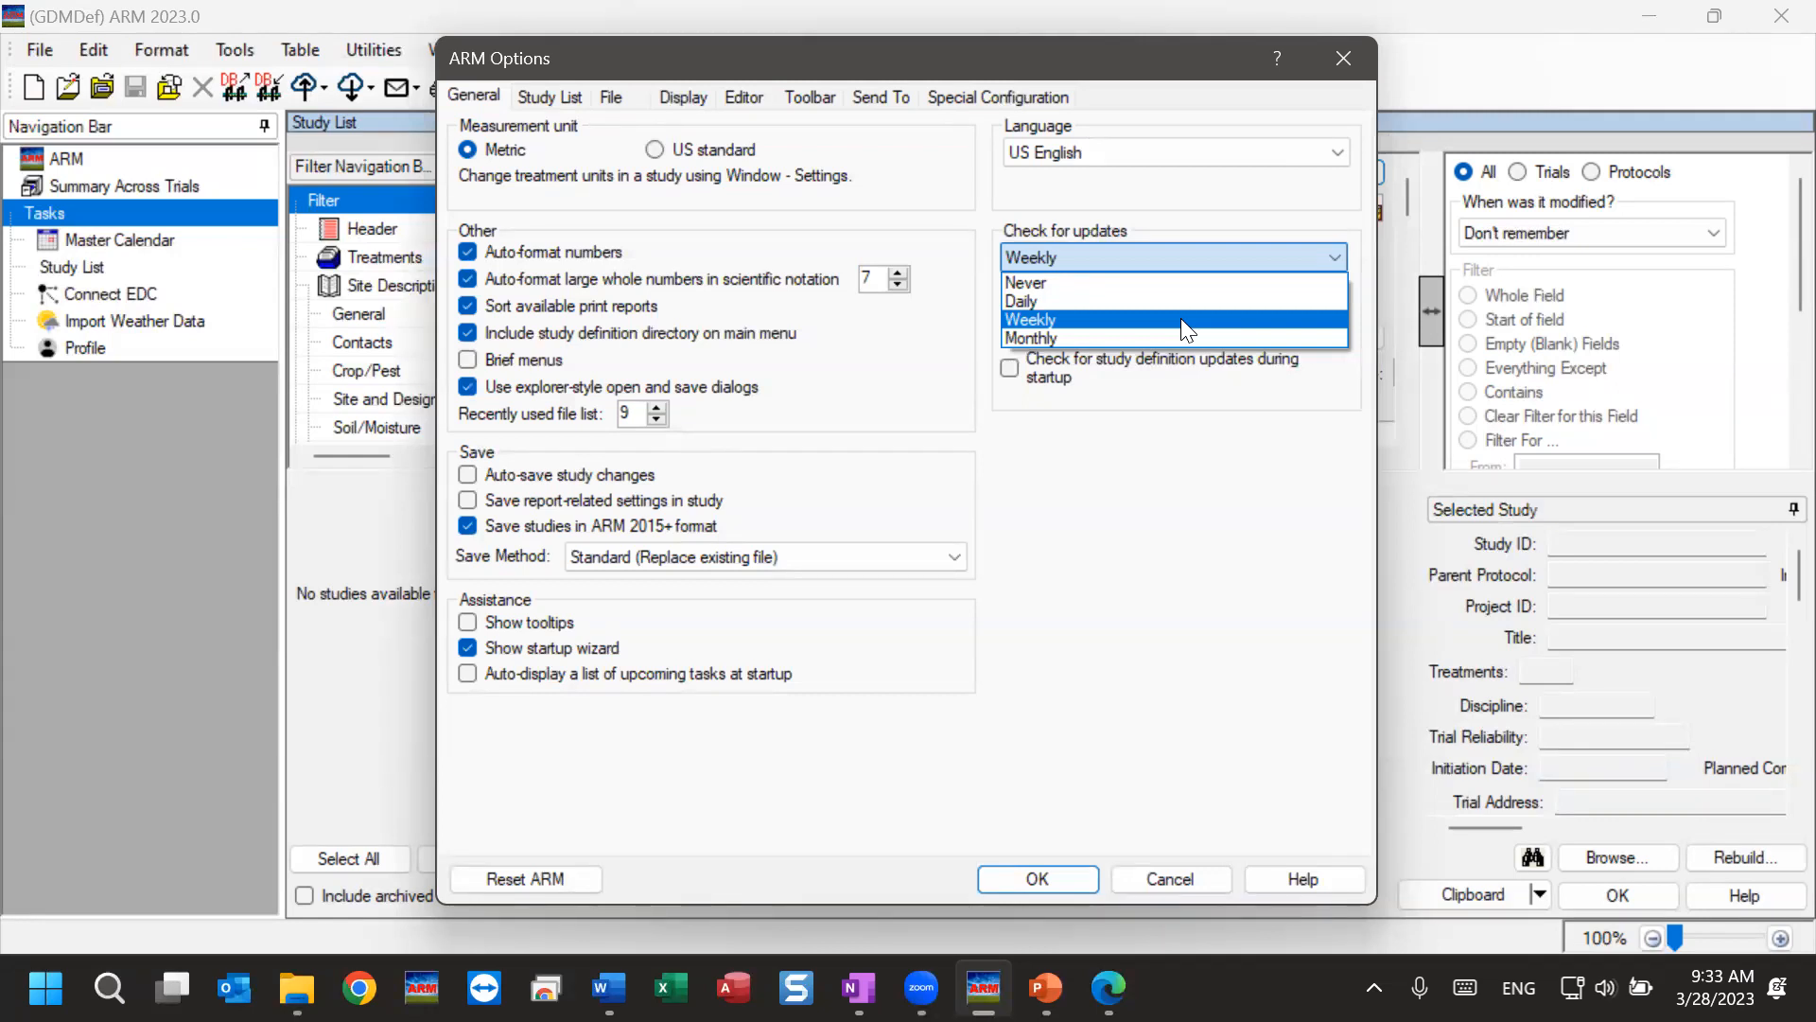
pyautogui.click(1181, 317)
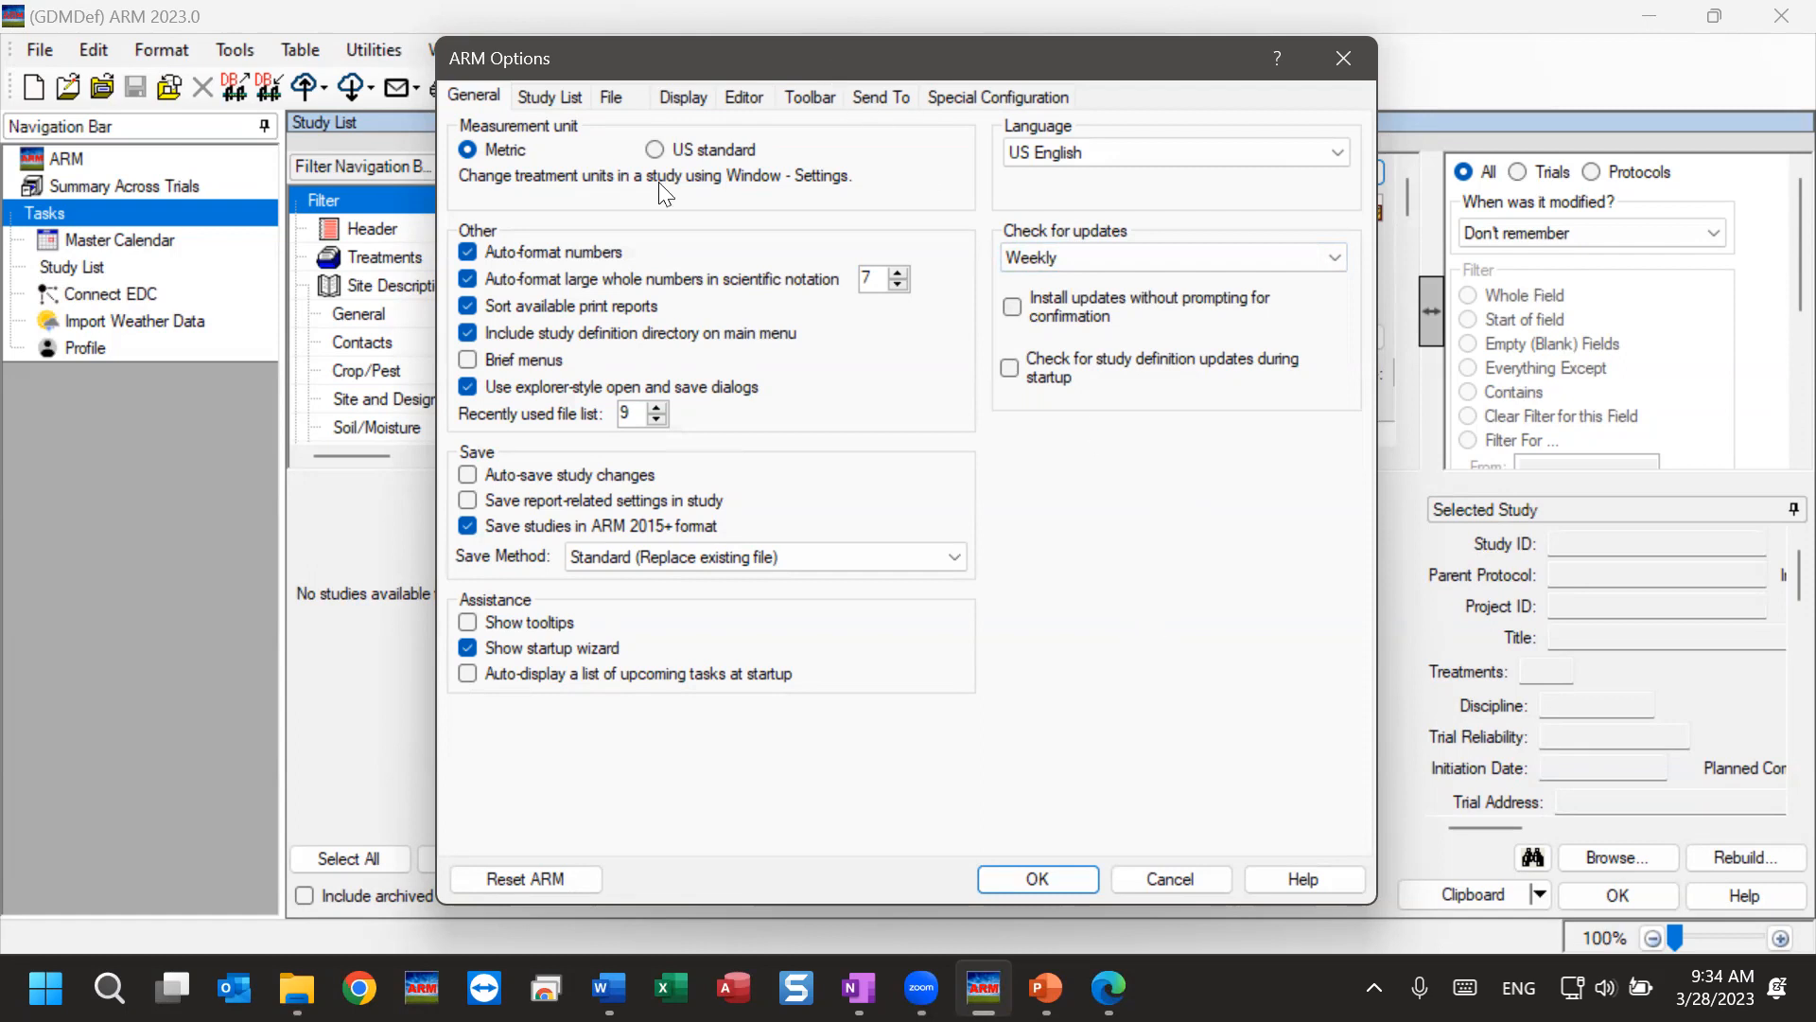
# Set the backup interval to 20 minutes in the file options, keeping the existing backup folder
pyautogui.click(609, 96)
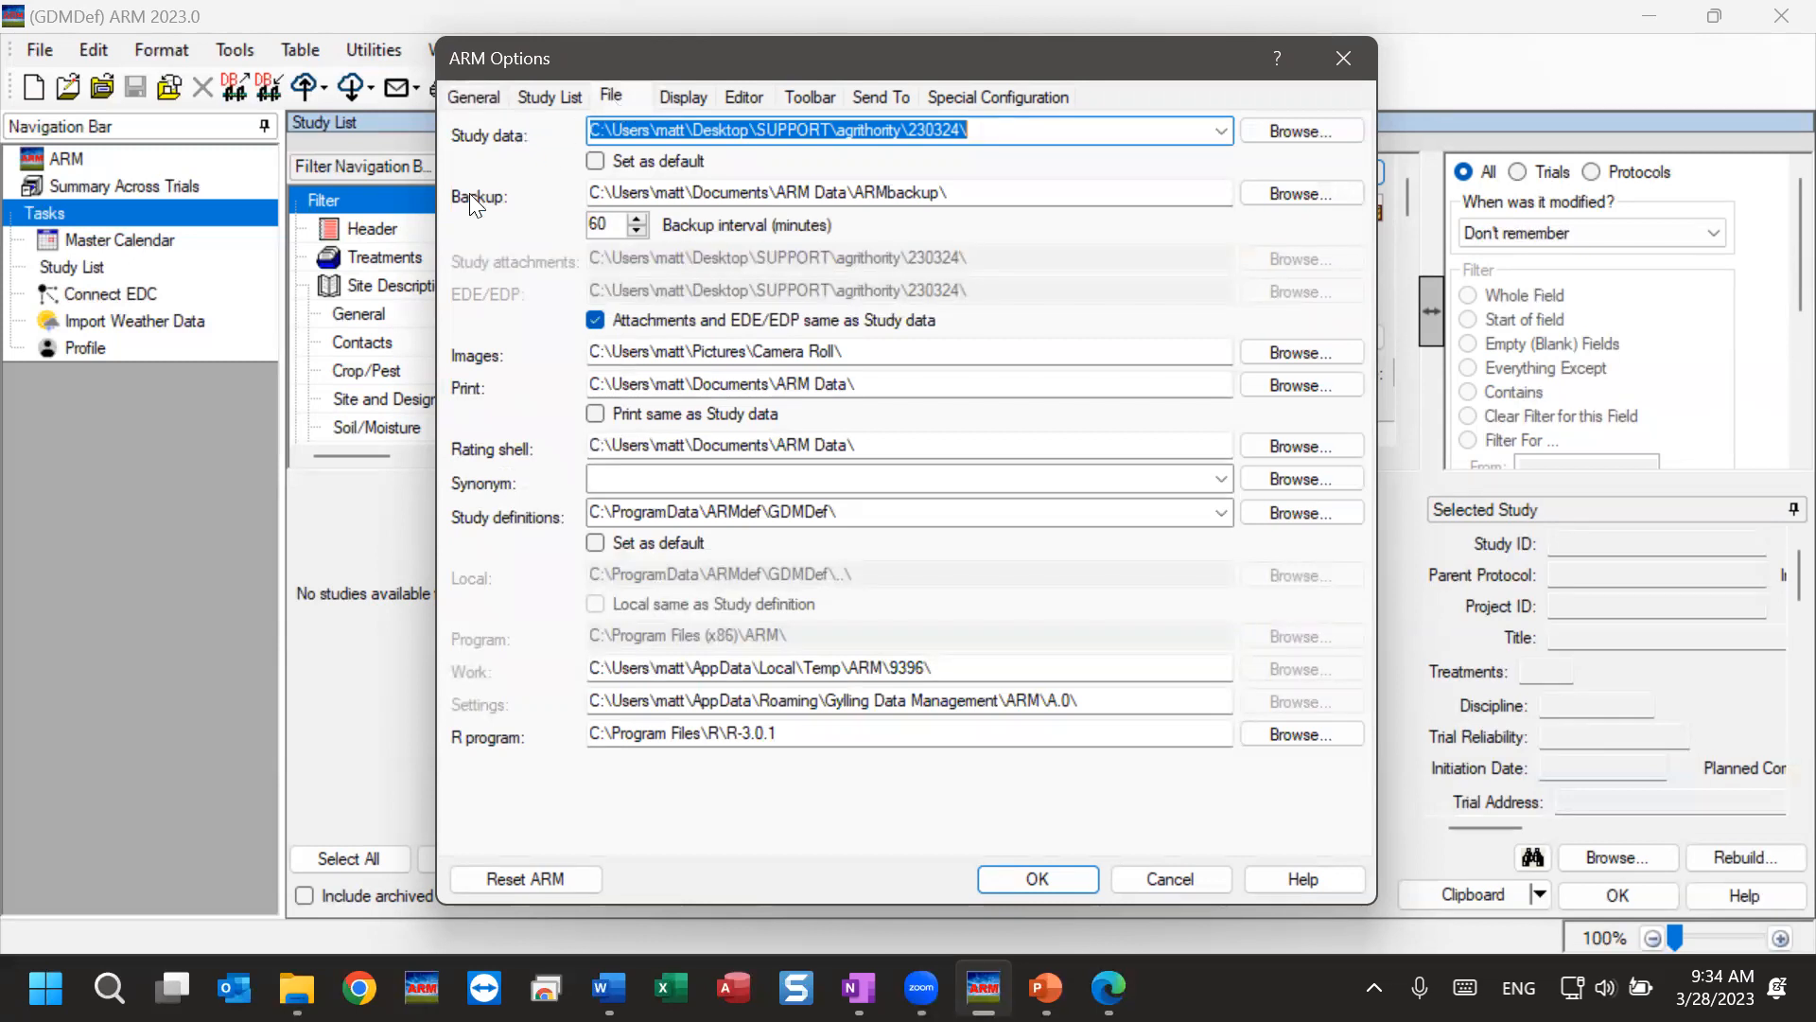
pyautogui.click(997, 192)
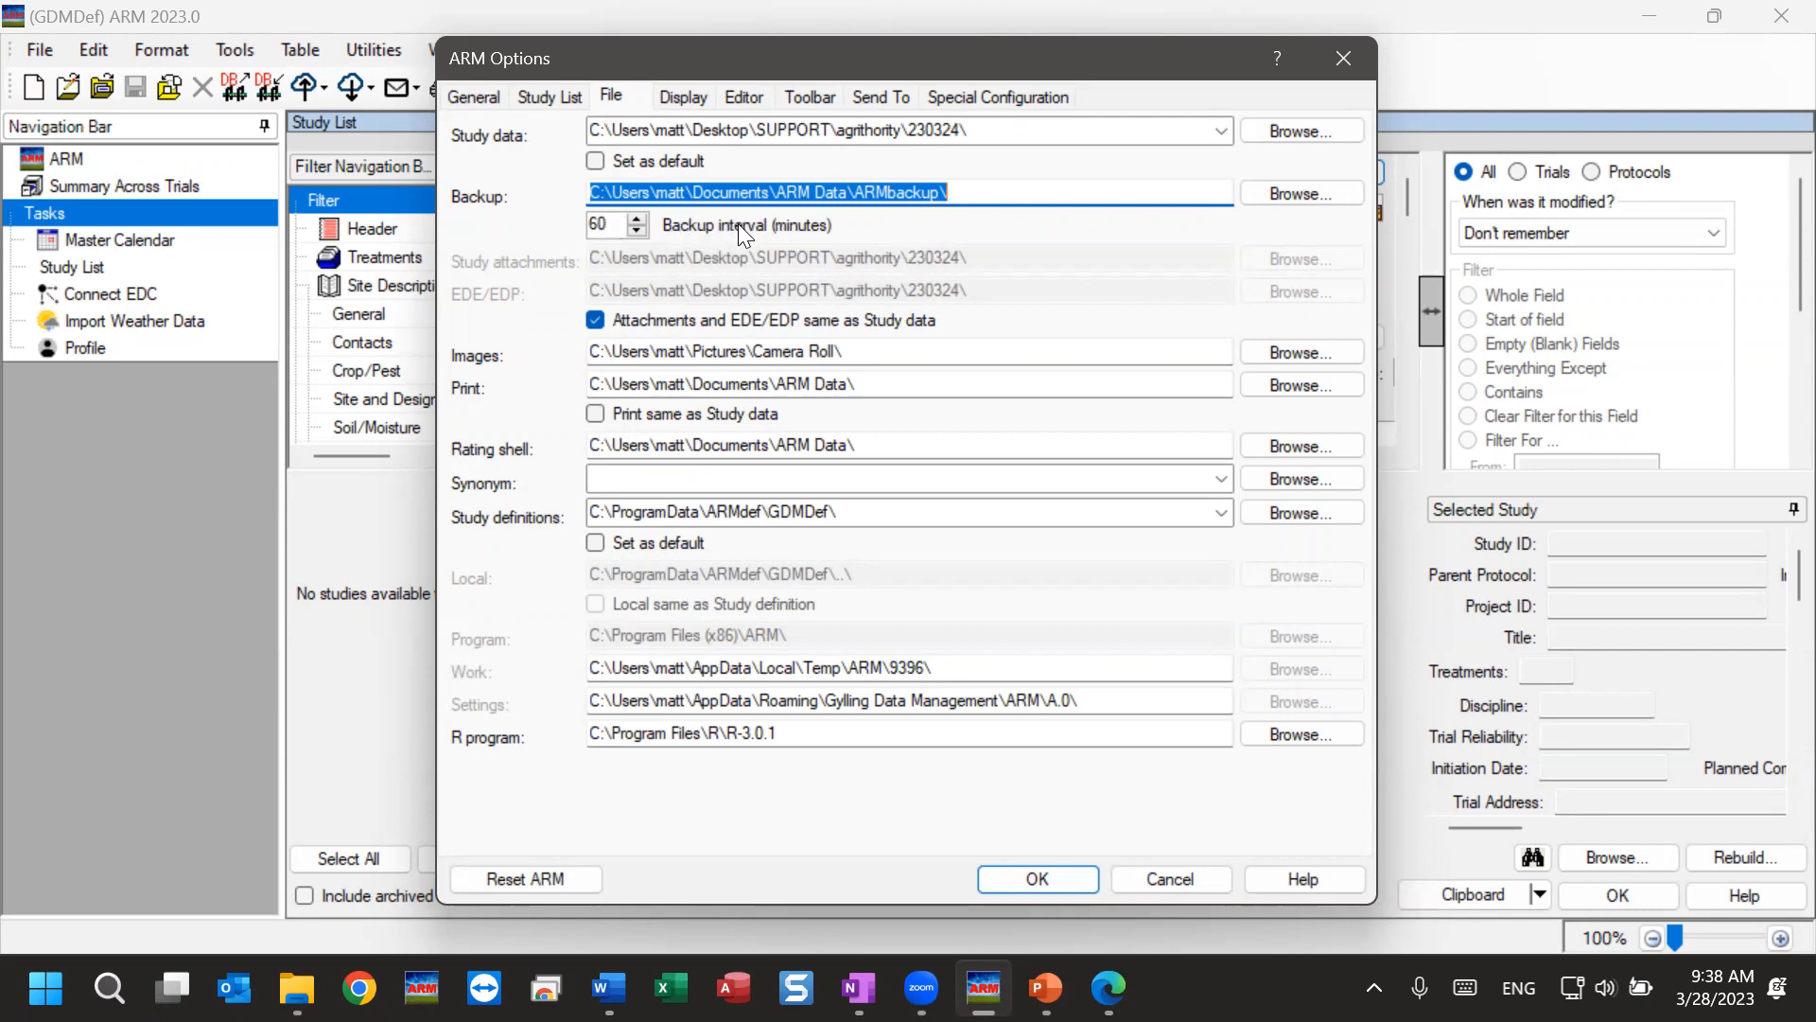
pyautogui.press('Tab')
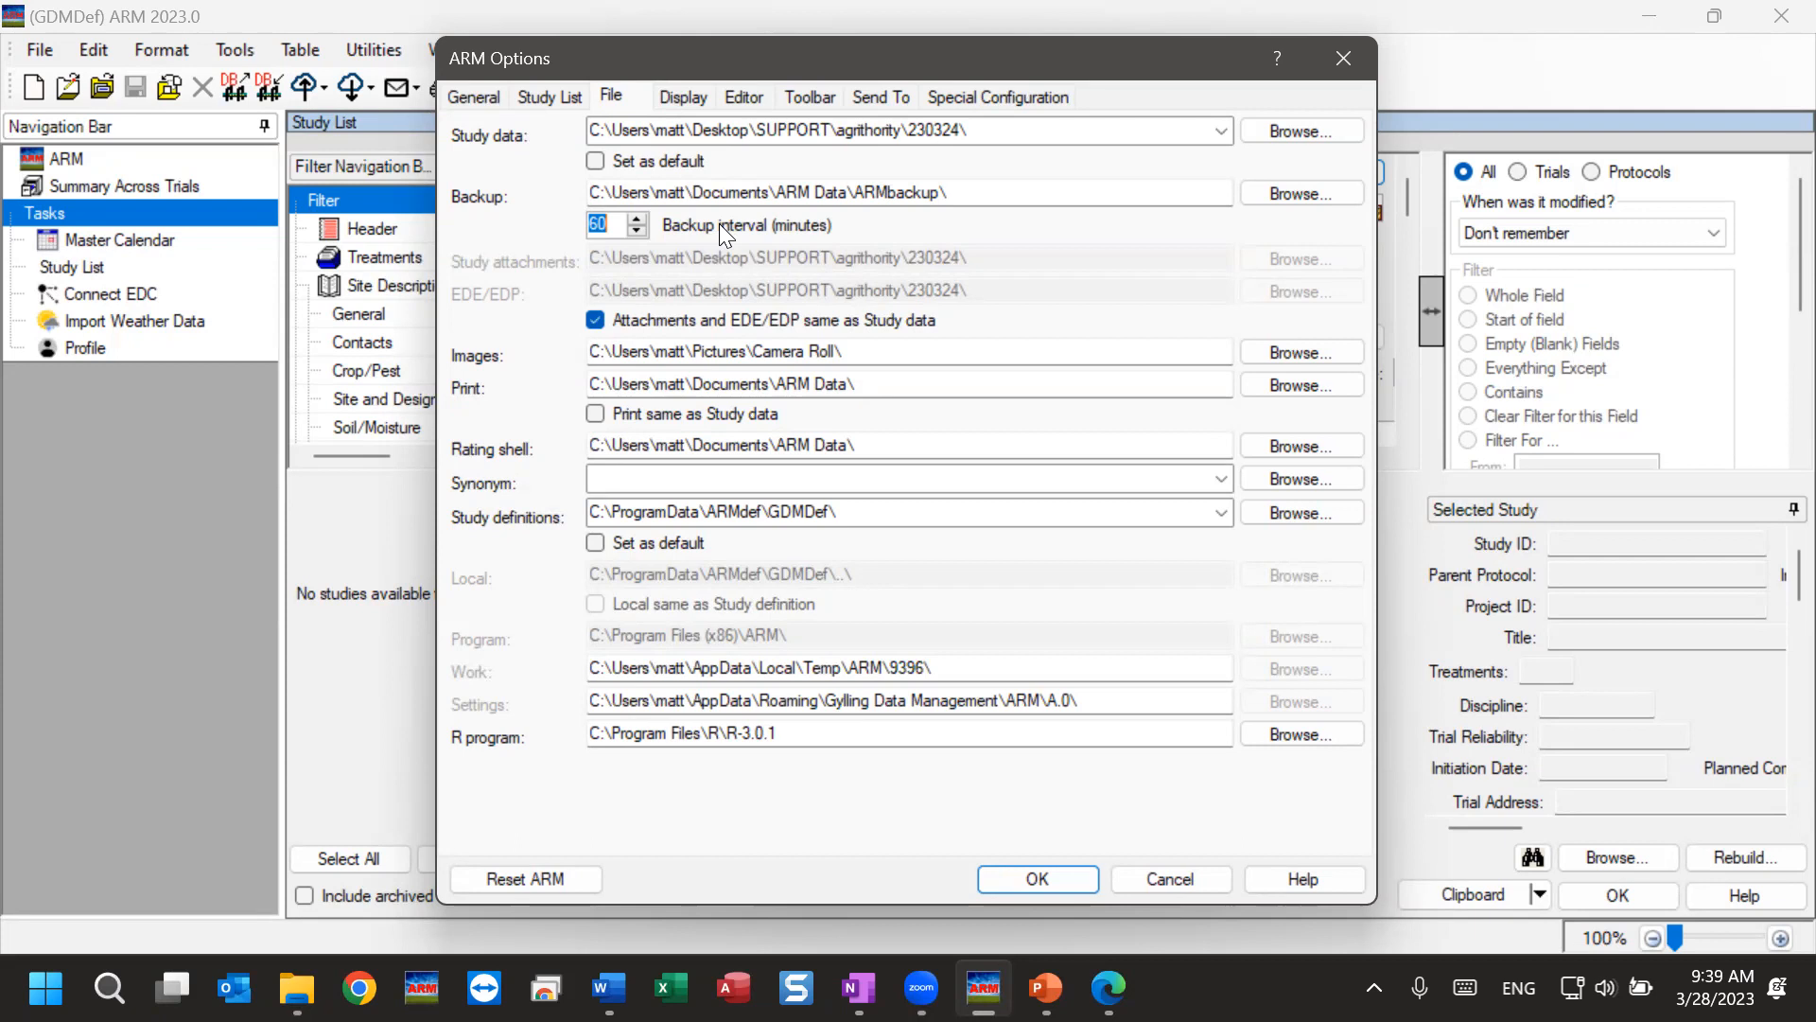
pyautogui.click(609, 224)
pyautogui.moveTo(610, 225); pyautogui.dragTo(525, 223)
pyautogui.write('20')
pyautogui.click(1029, 189)
pyautogui.click(998, 192)
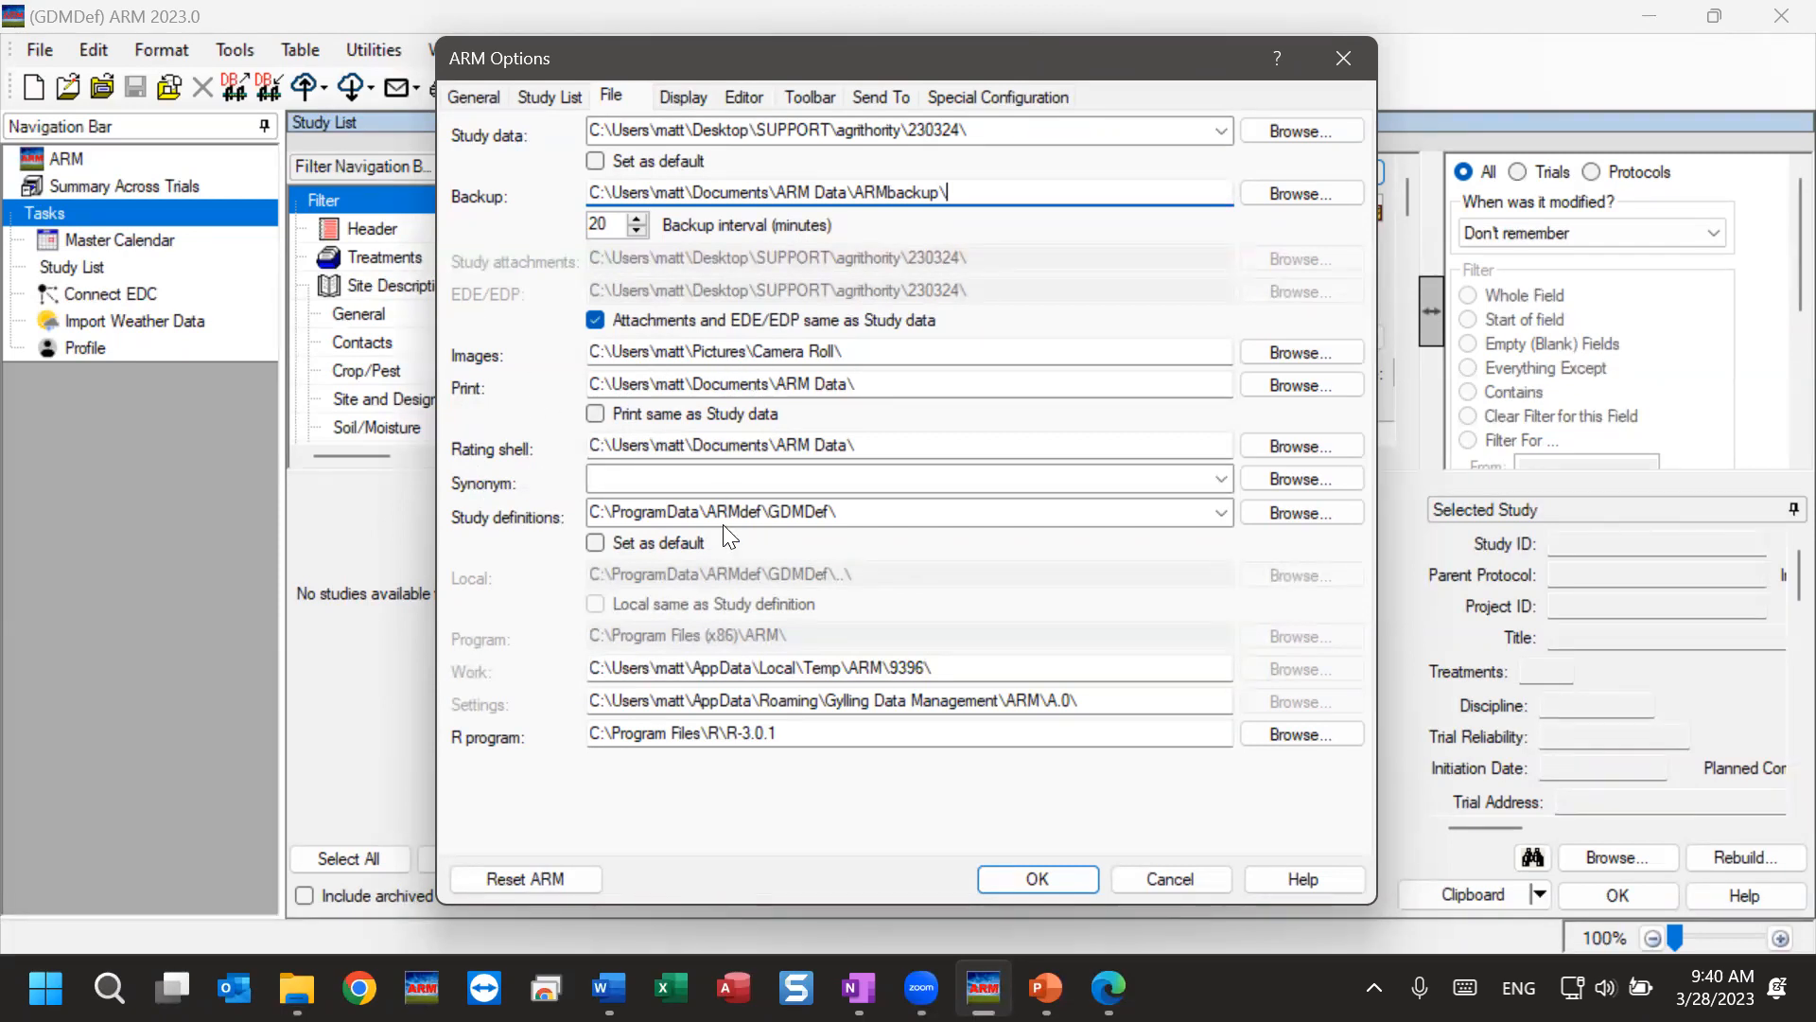
# Review the display options for GPS format and program font, closing the font dialog without changes
pyautogui.click(681, 100)
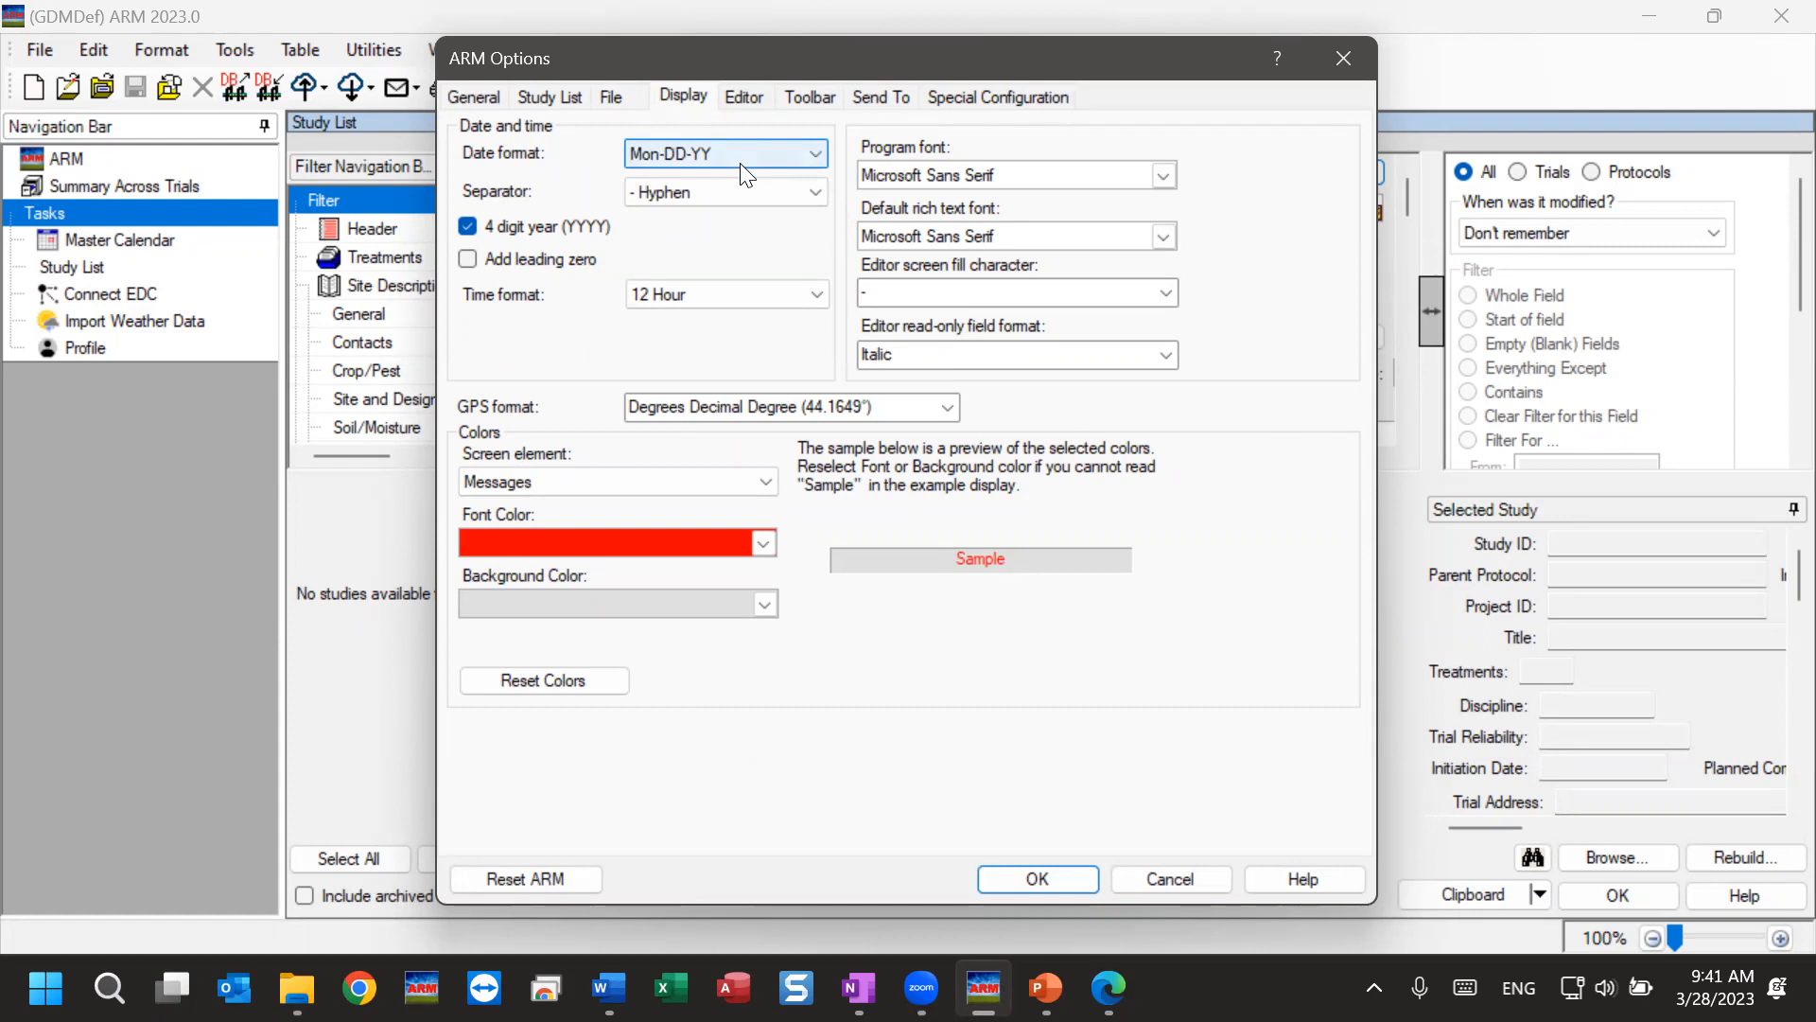
pyautogui.click(953, 407)
pyautogui.click(956, 403)
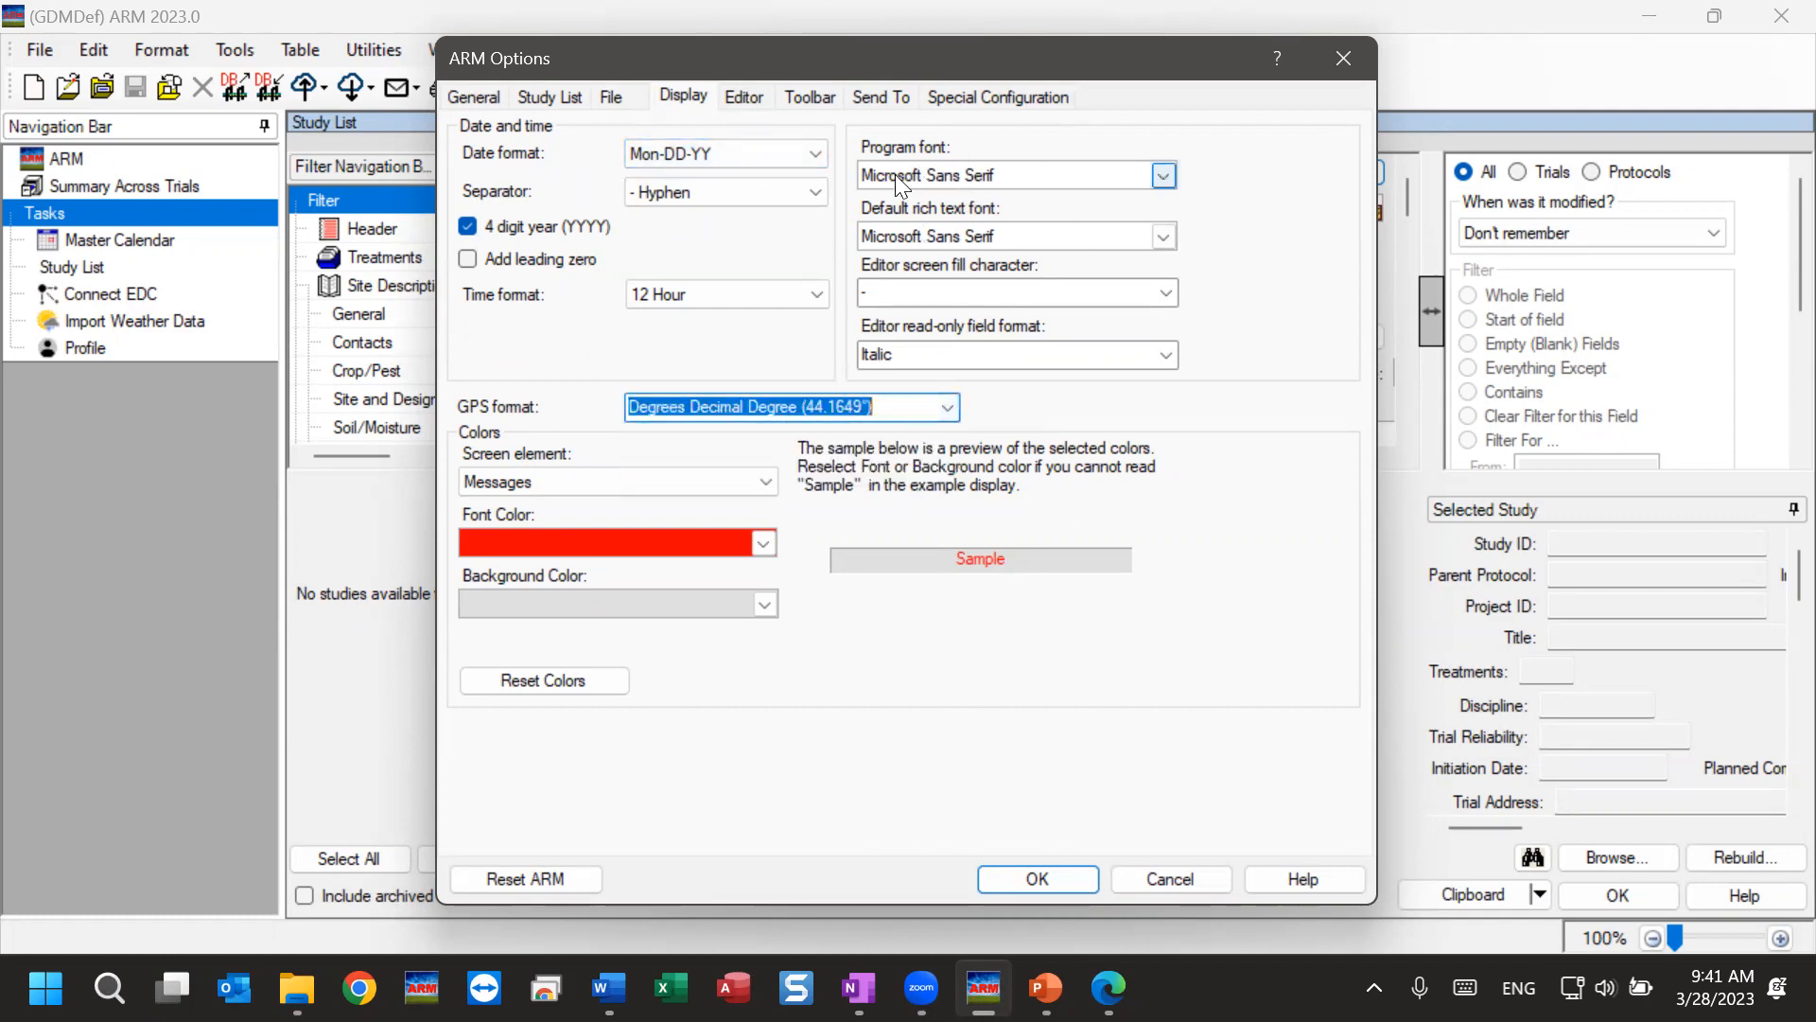
pyautogui.click(1163, 176)
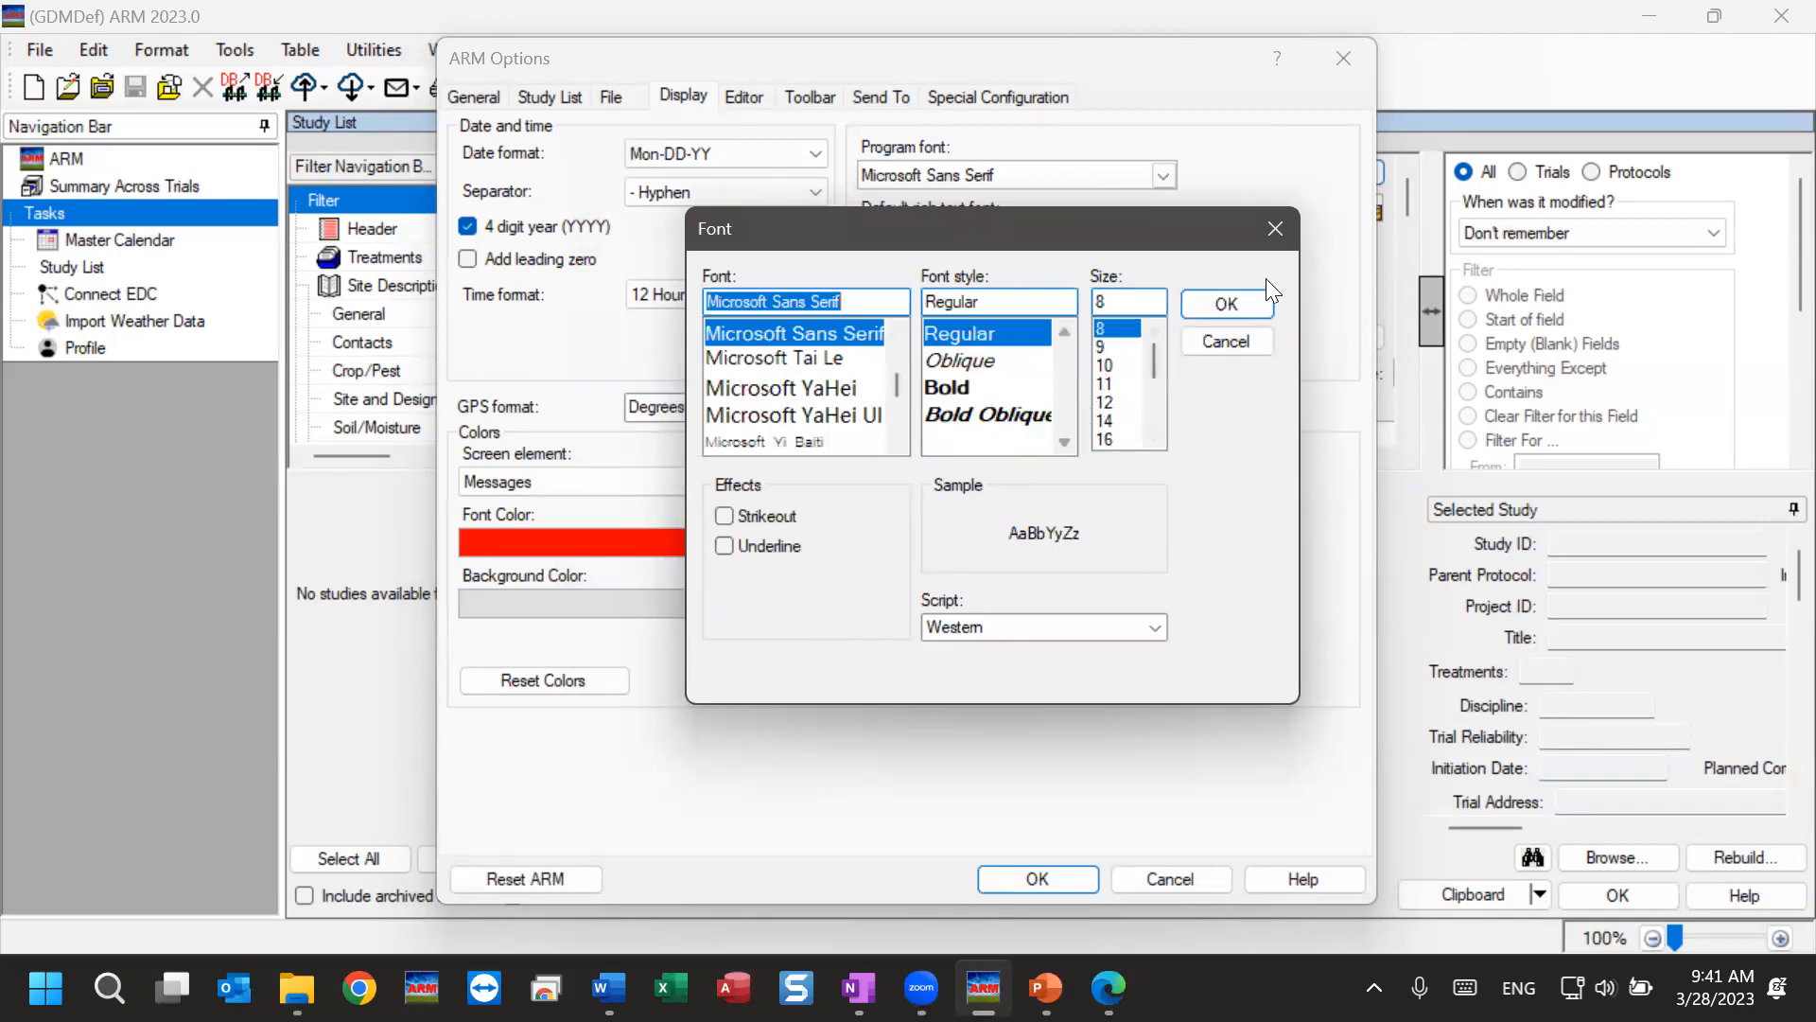
pyautogui.click(1274, 230)
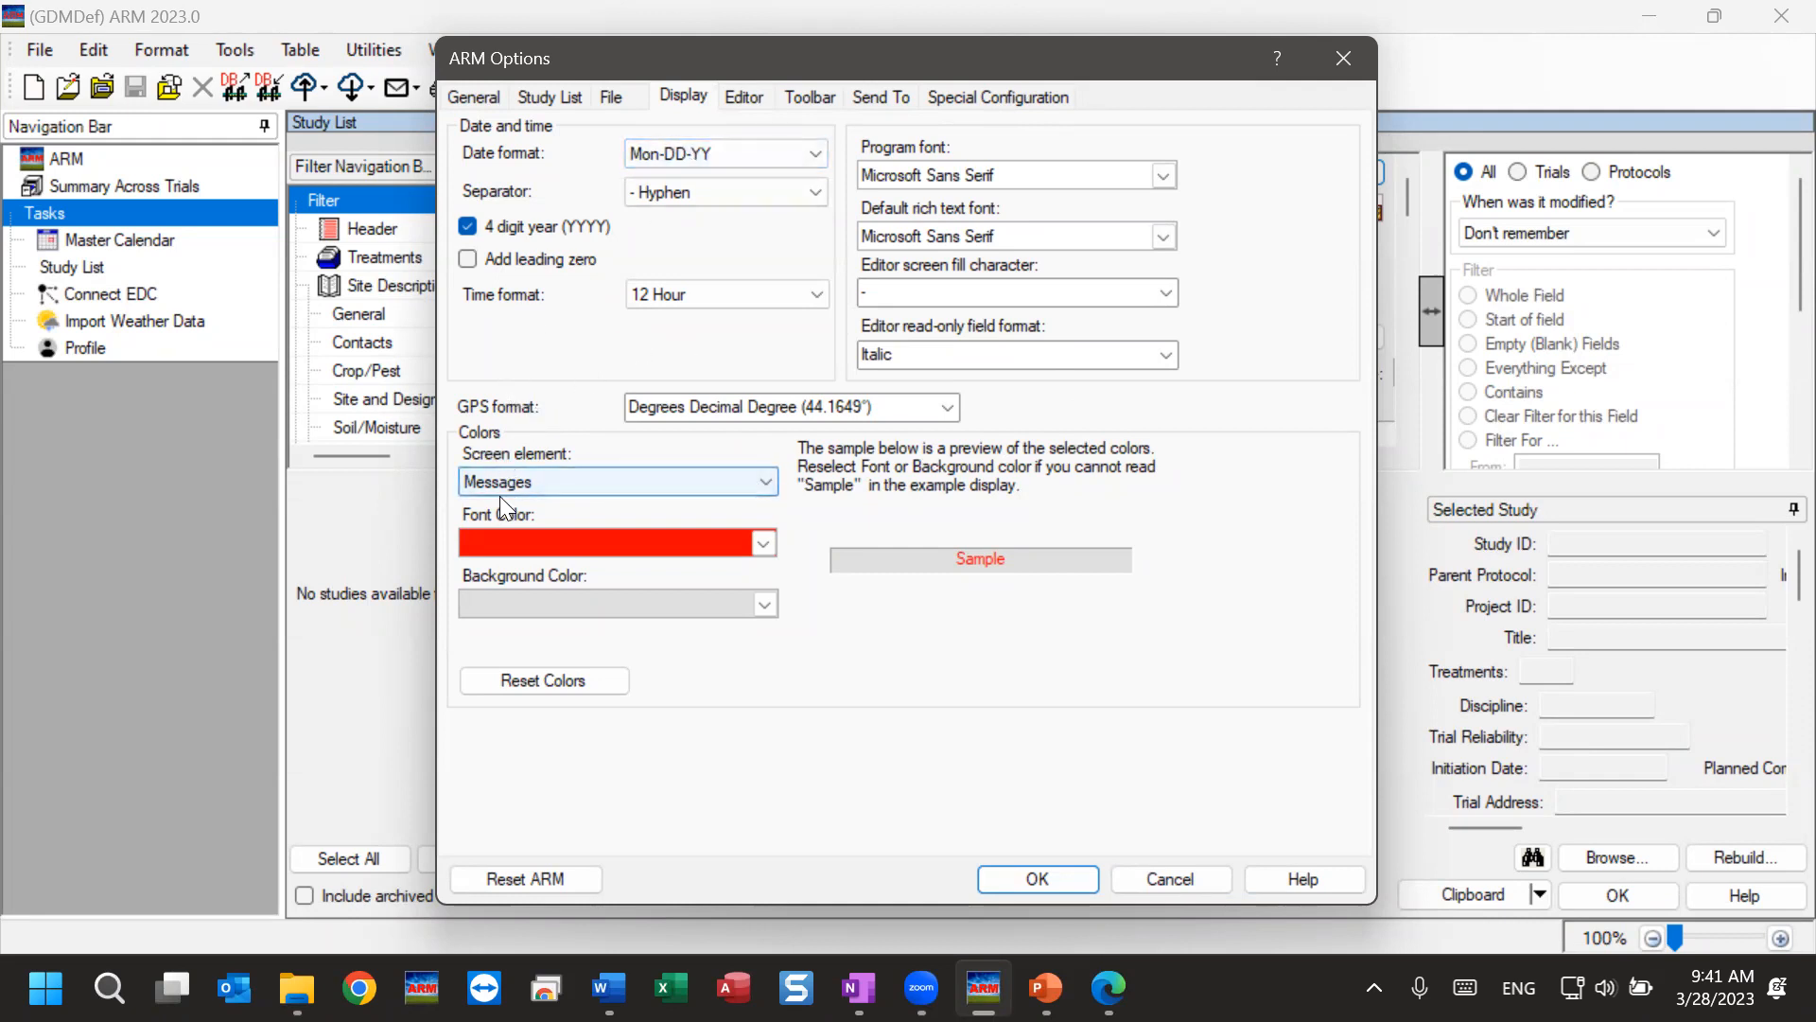
# Examine the color settings of the Required fields and Color bands screen elements
pyautogui.click(588, 481)
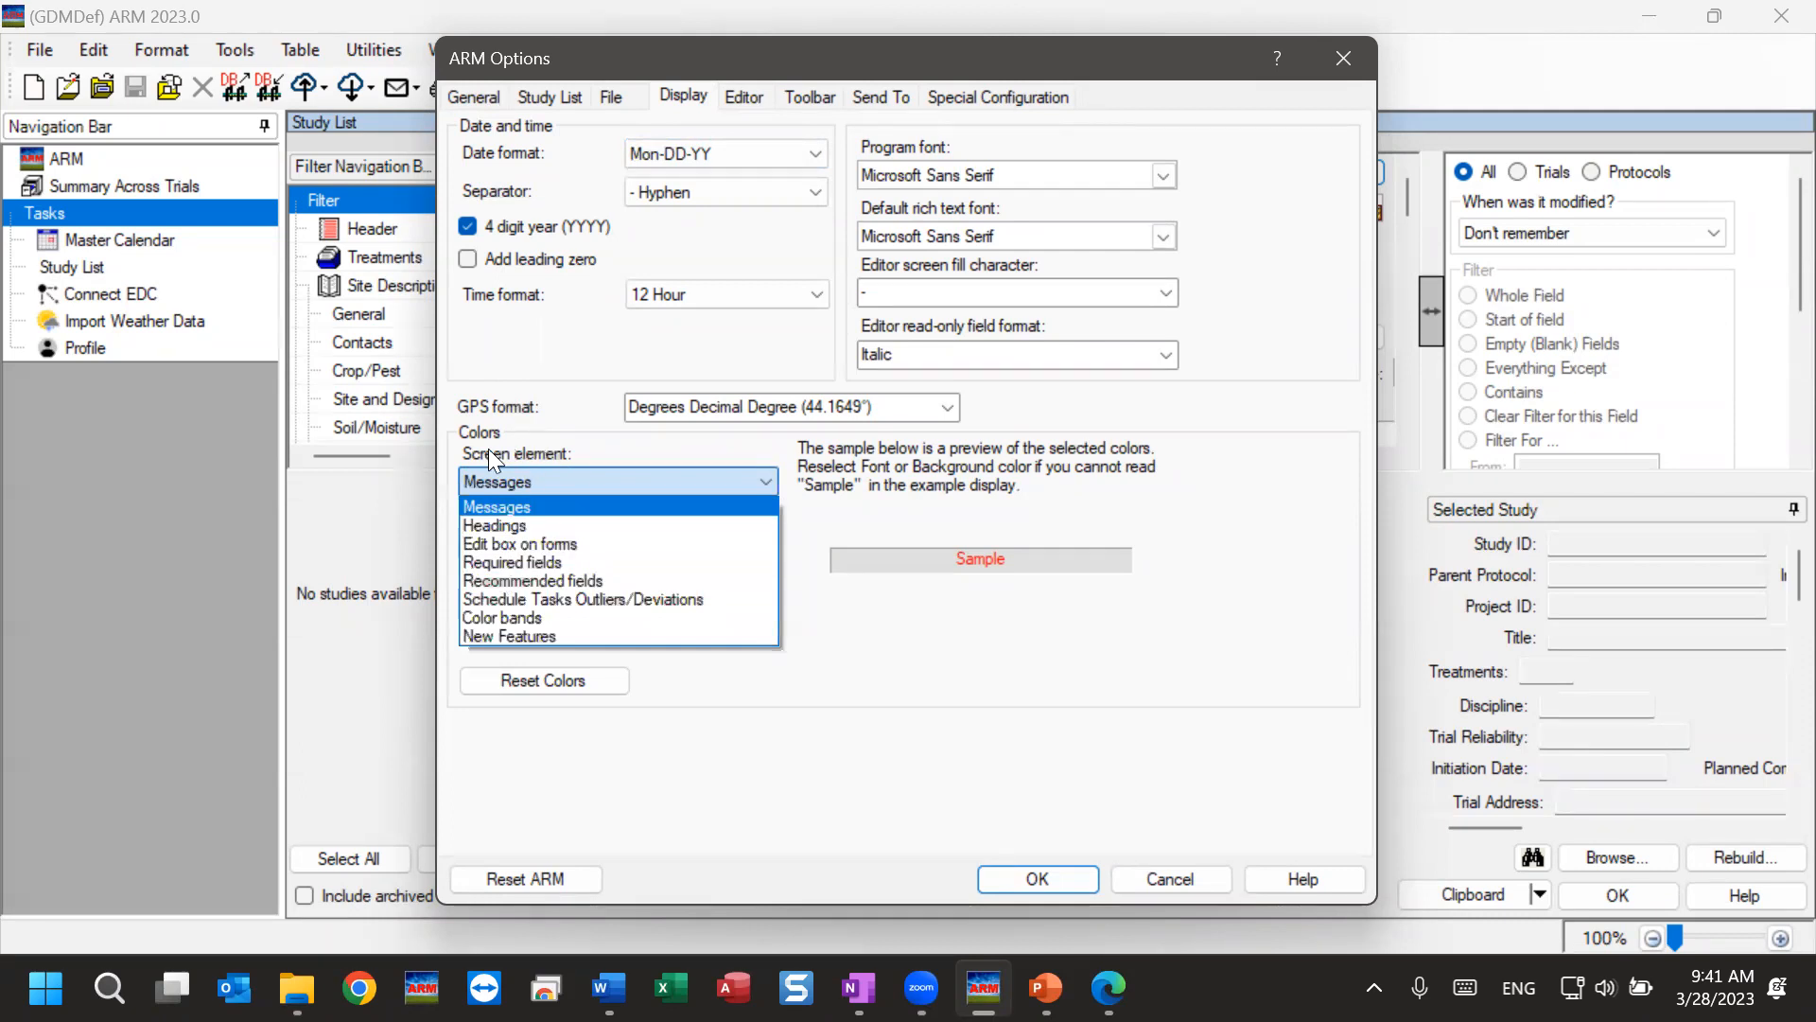
pyautogui.click(495, 562)
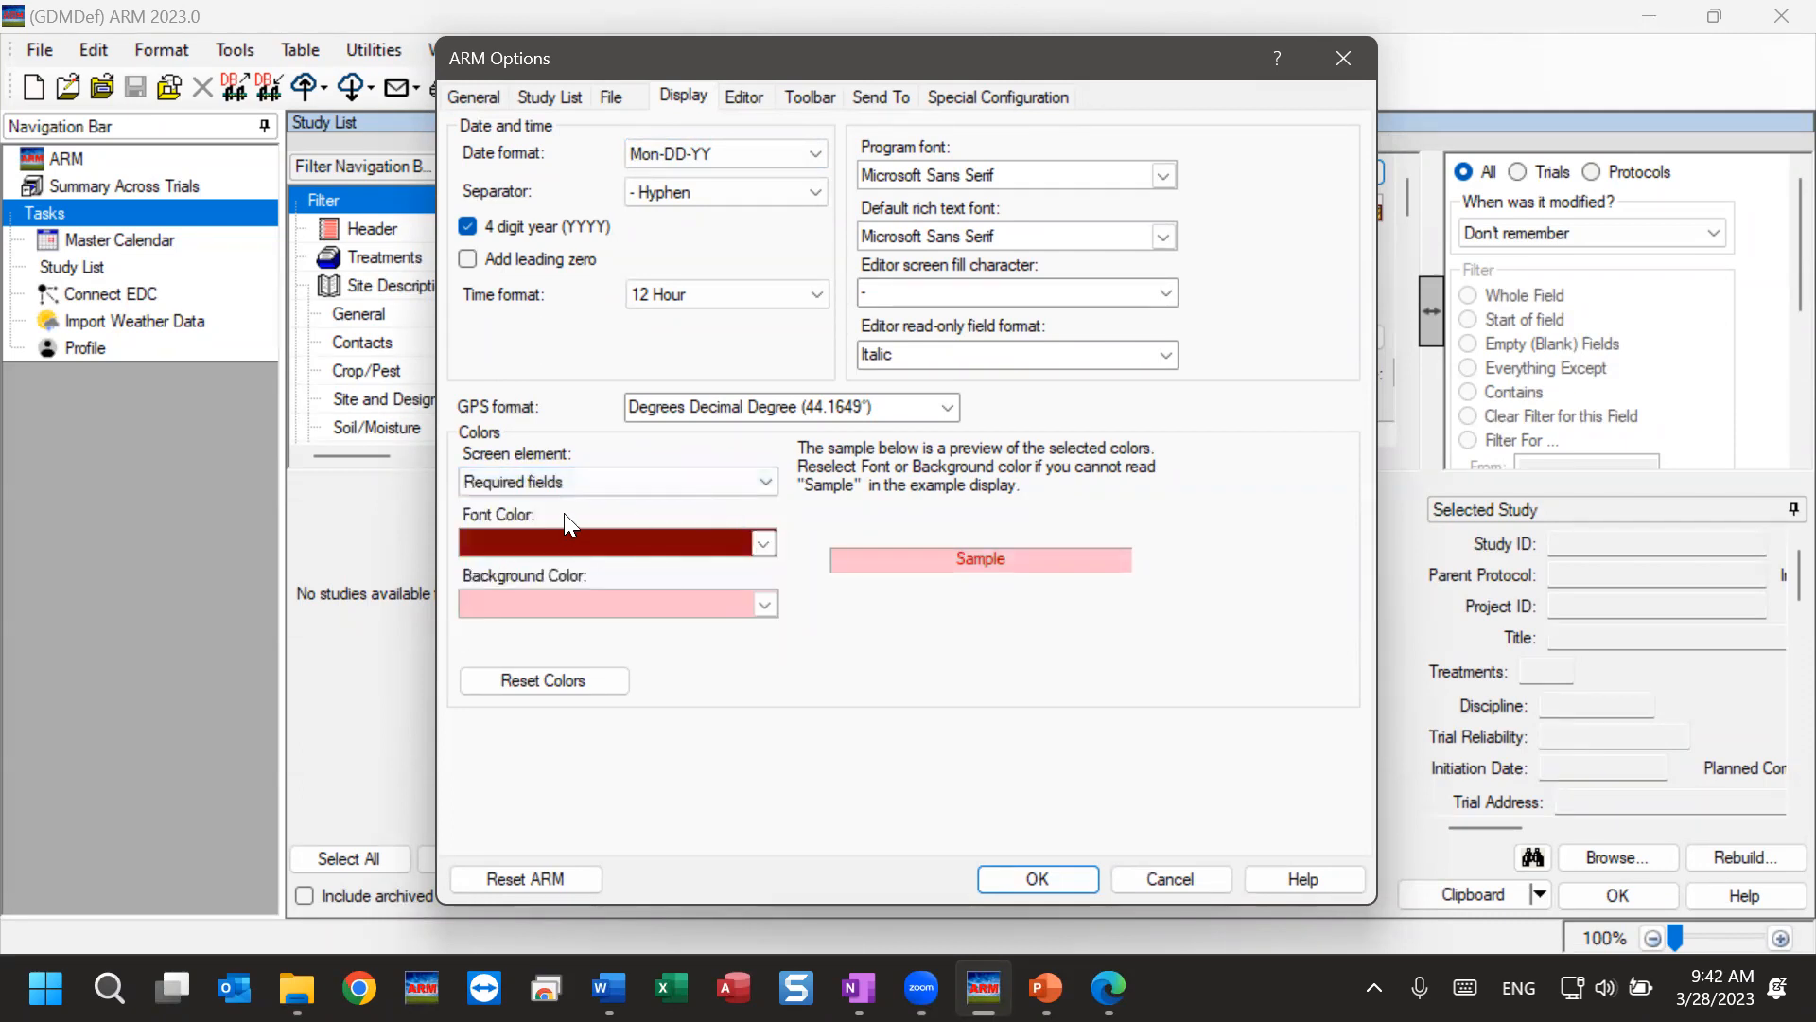
pyautogui.click(547, 484)
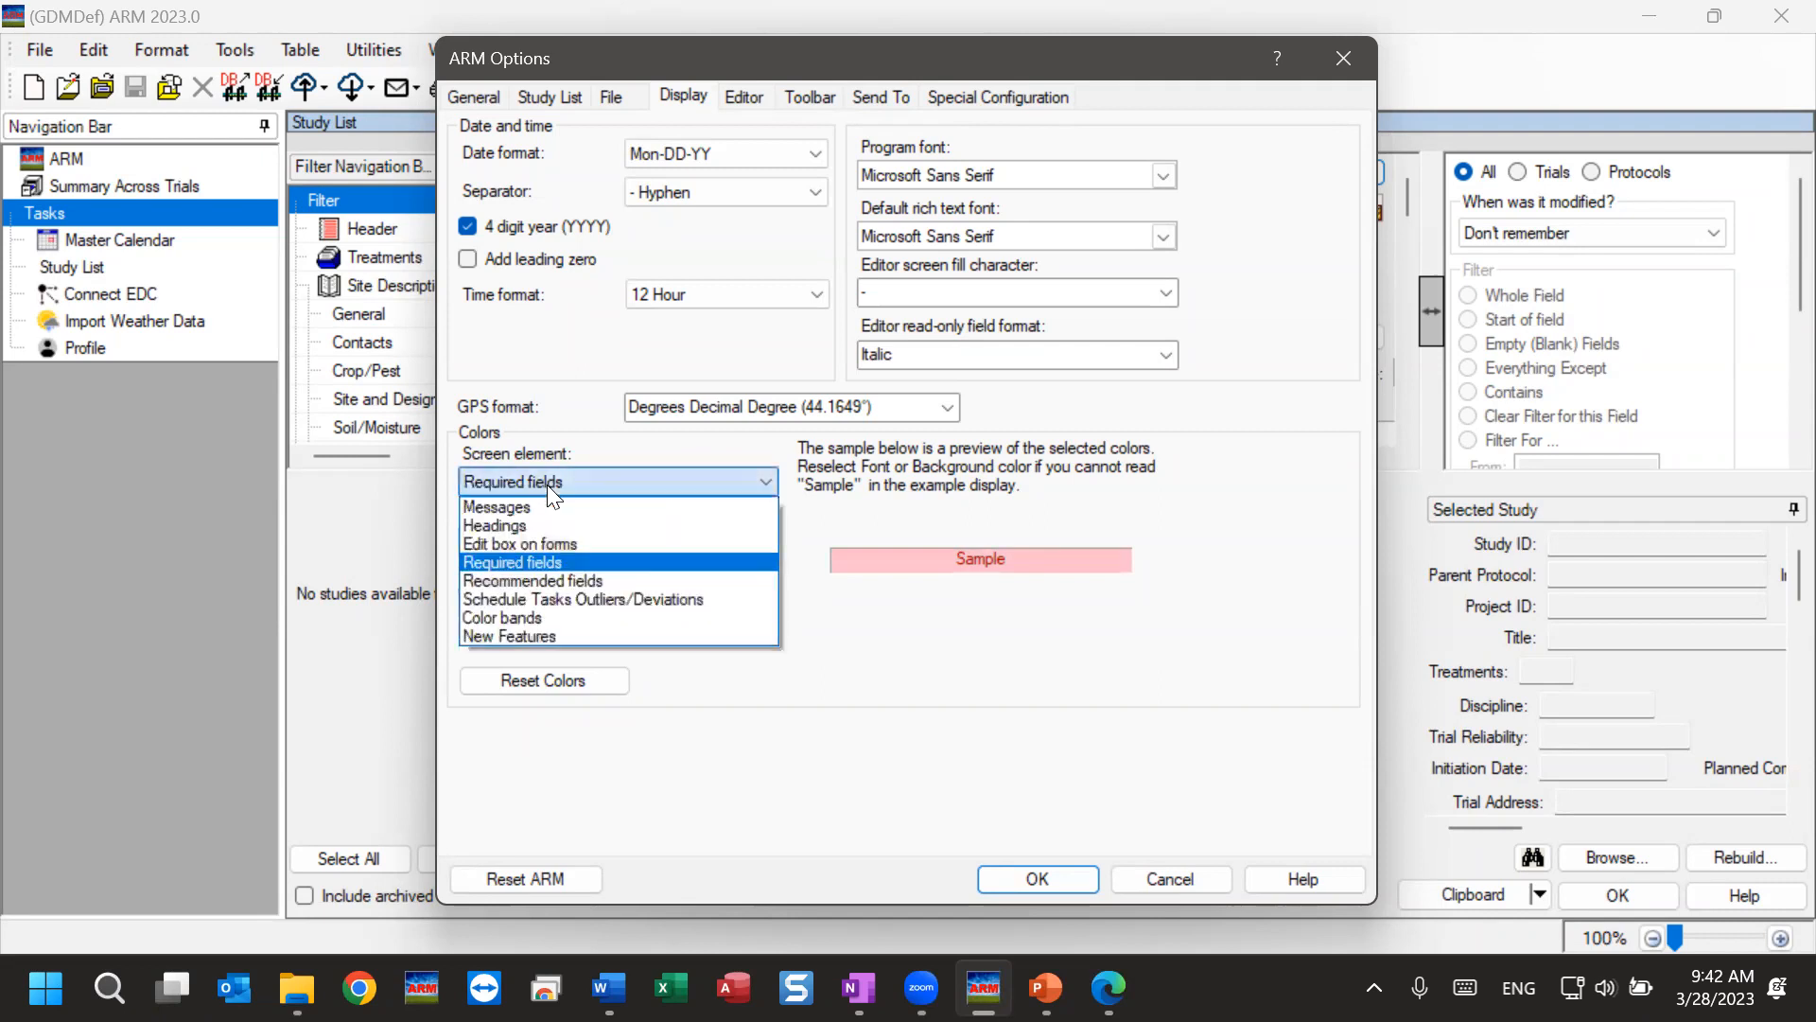
pyautogui.click(530, 620)
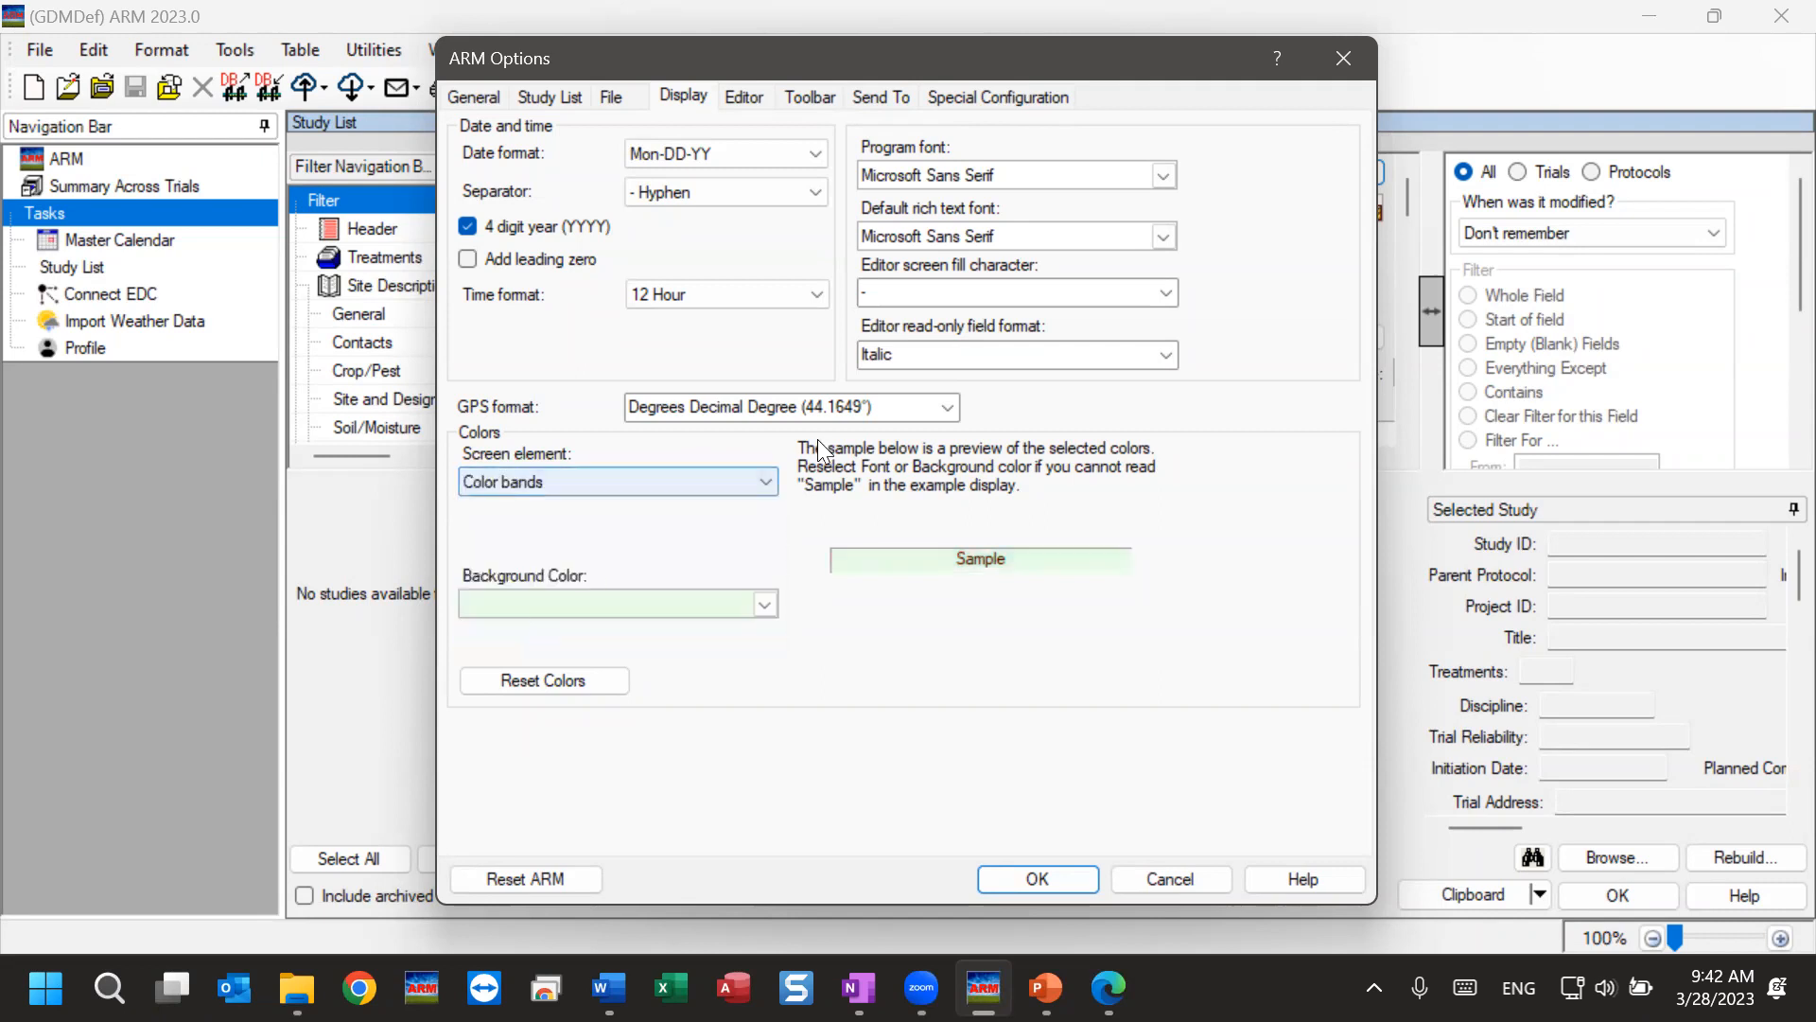
# Examine the color settings of other screen elements, including Recommended fields and Edit box on forms
pyautogui.click(586, 481)
pyautogui.click(528, 579)
pyautogui.click(531, 490)
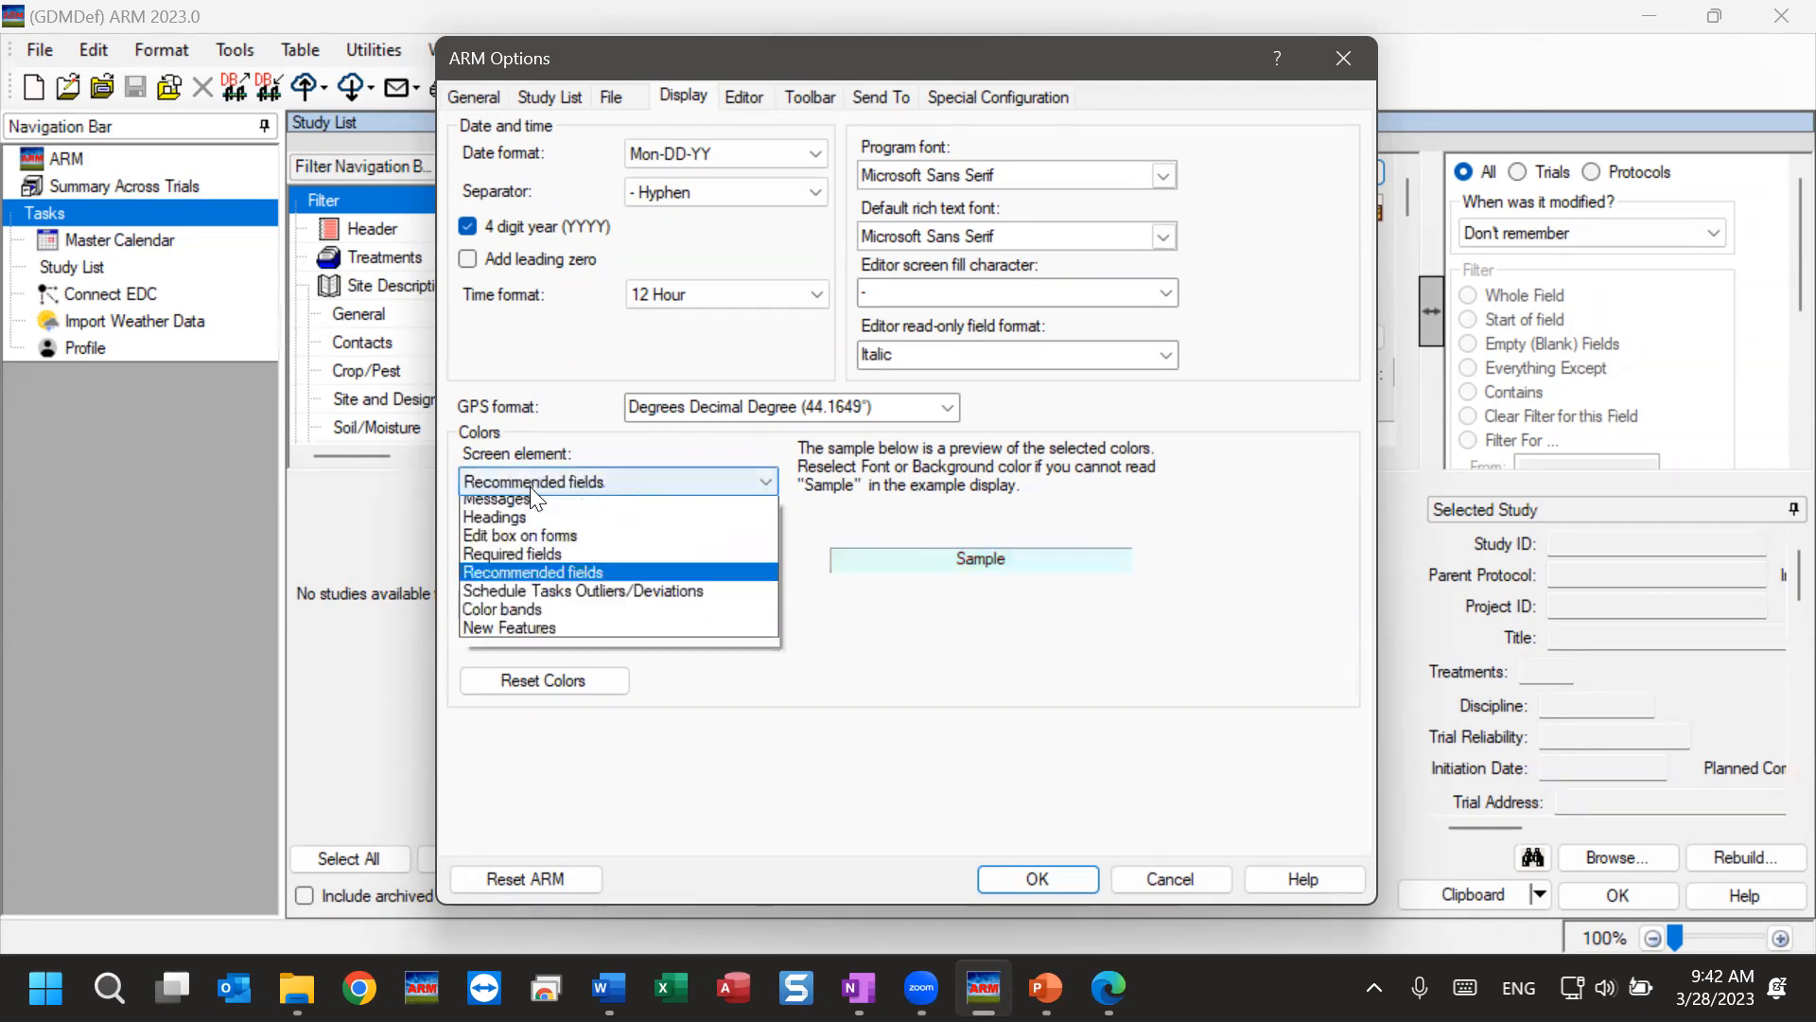
pyautogui.click(506, 554)
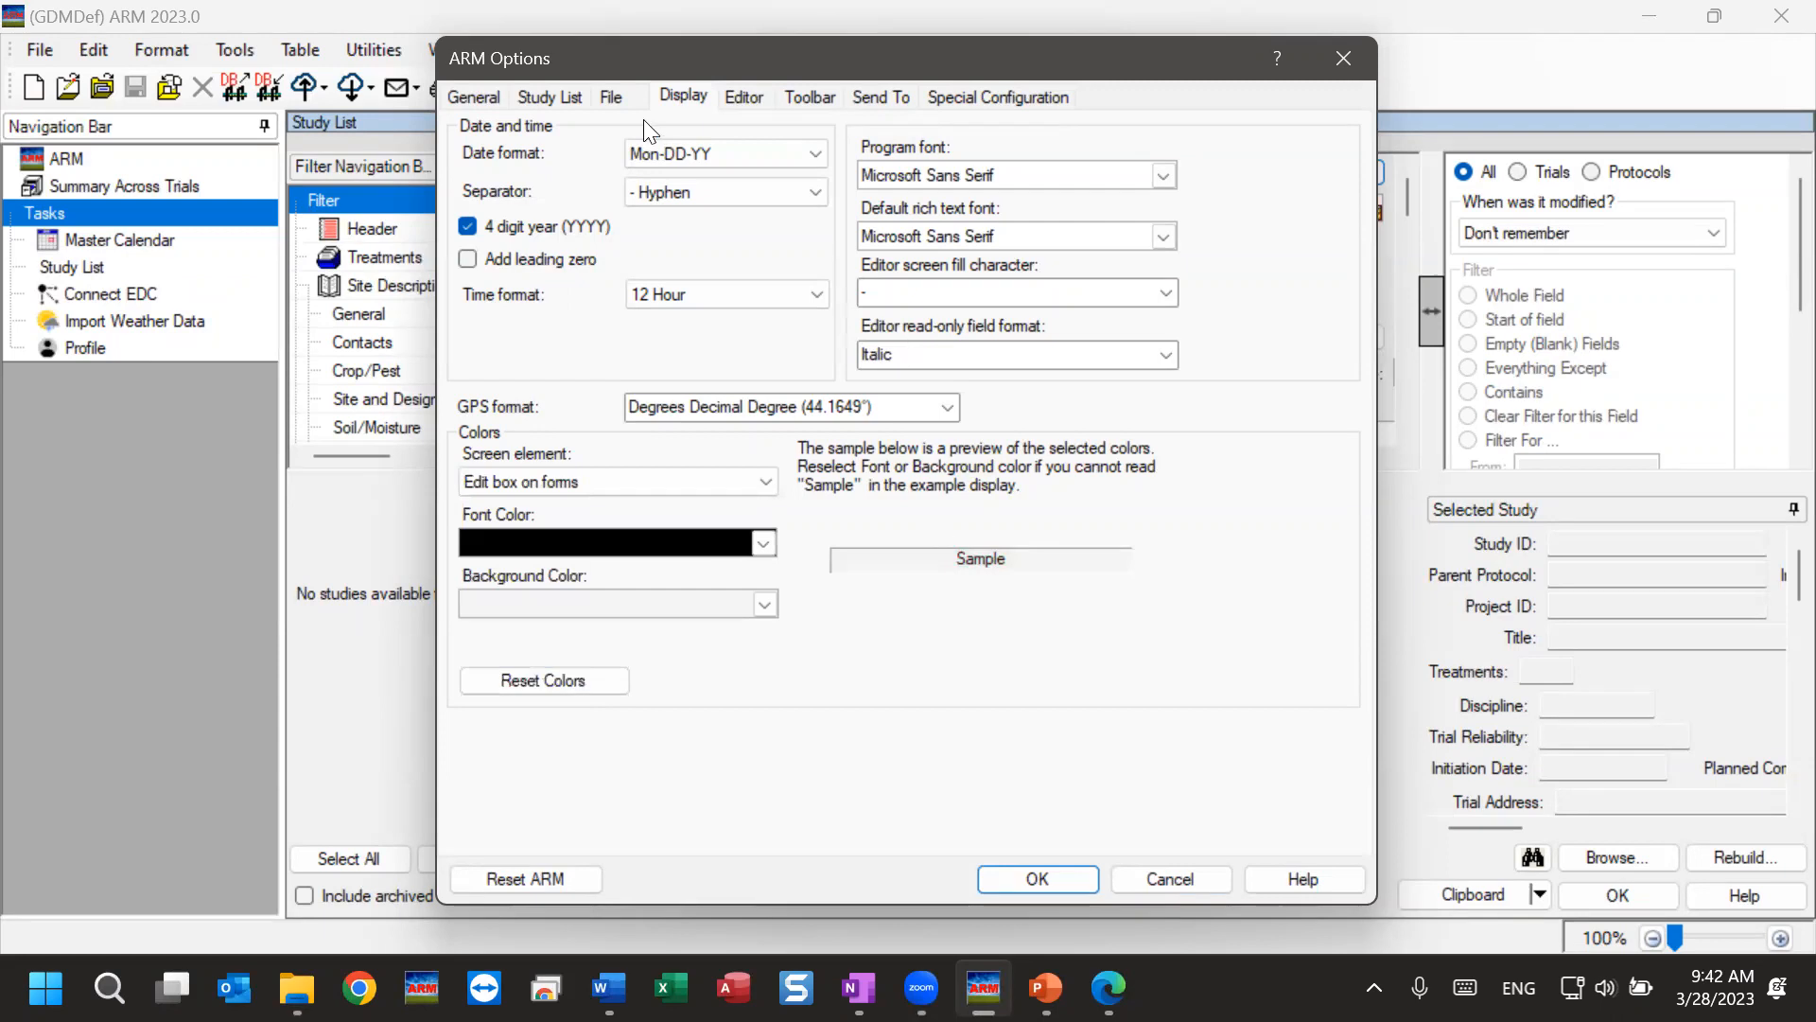
# Review the file location options, and return to the display options to view the Color bands color
pyautogui.click(611, 98)
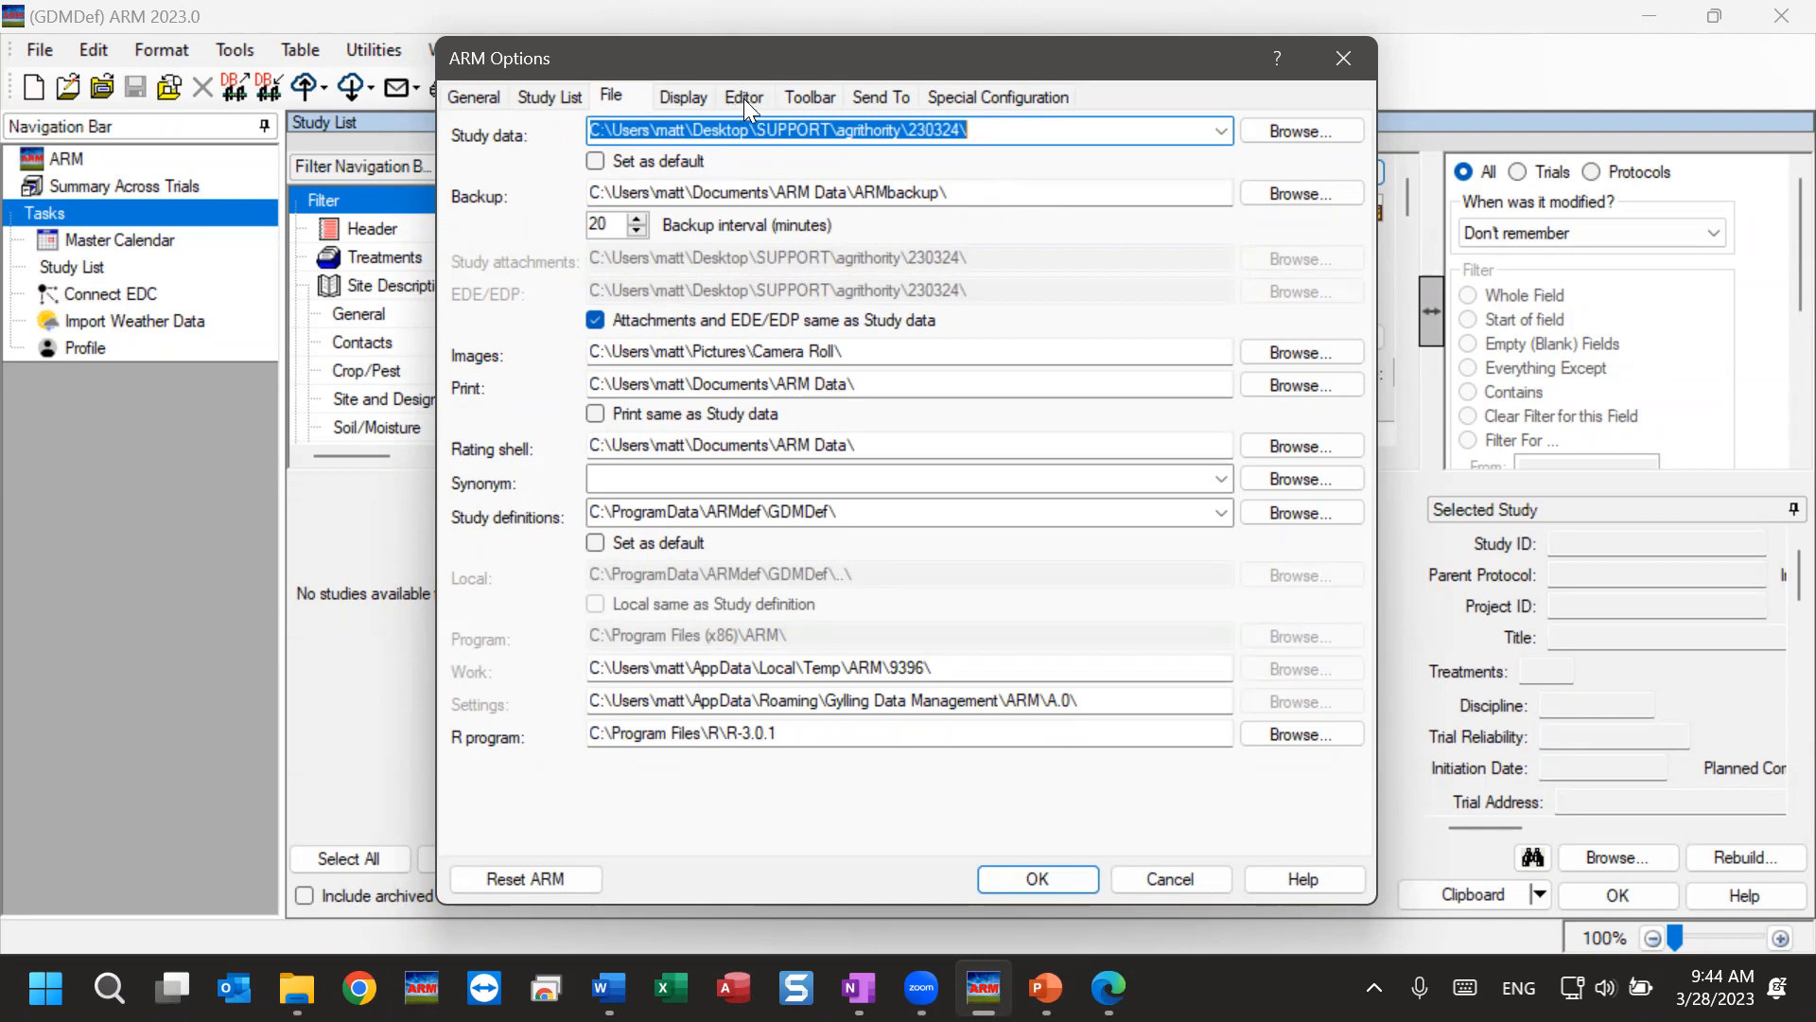
pyautogui.click(692, 96)
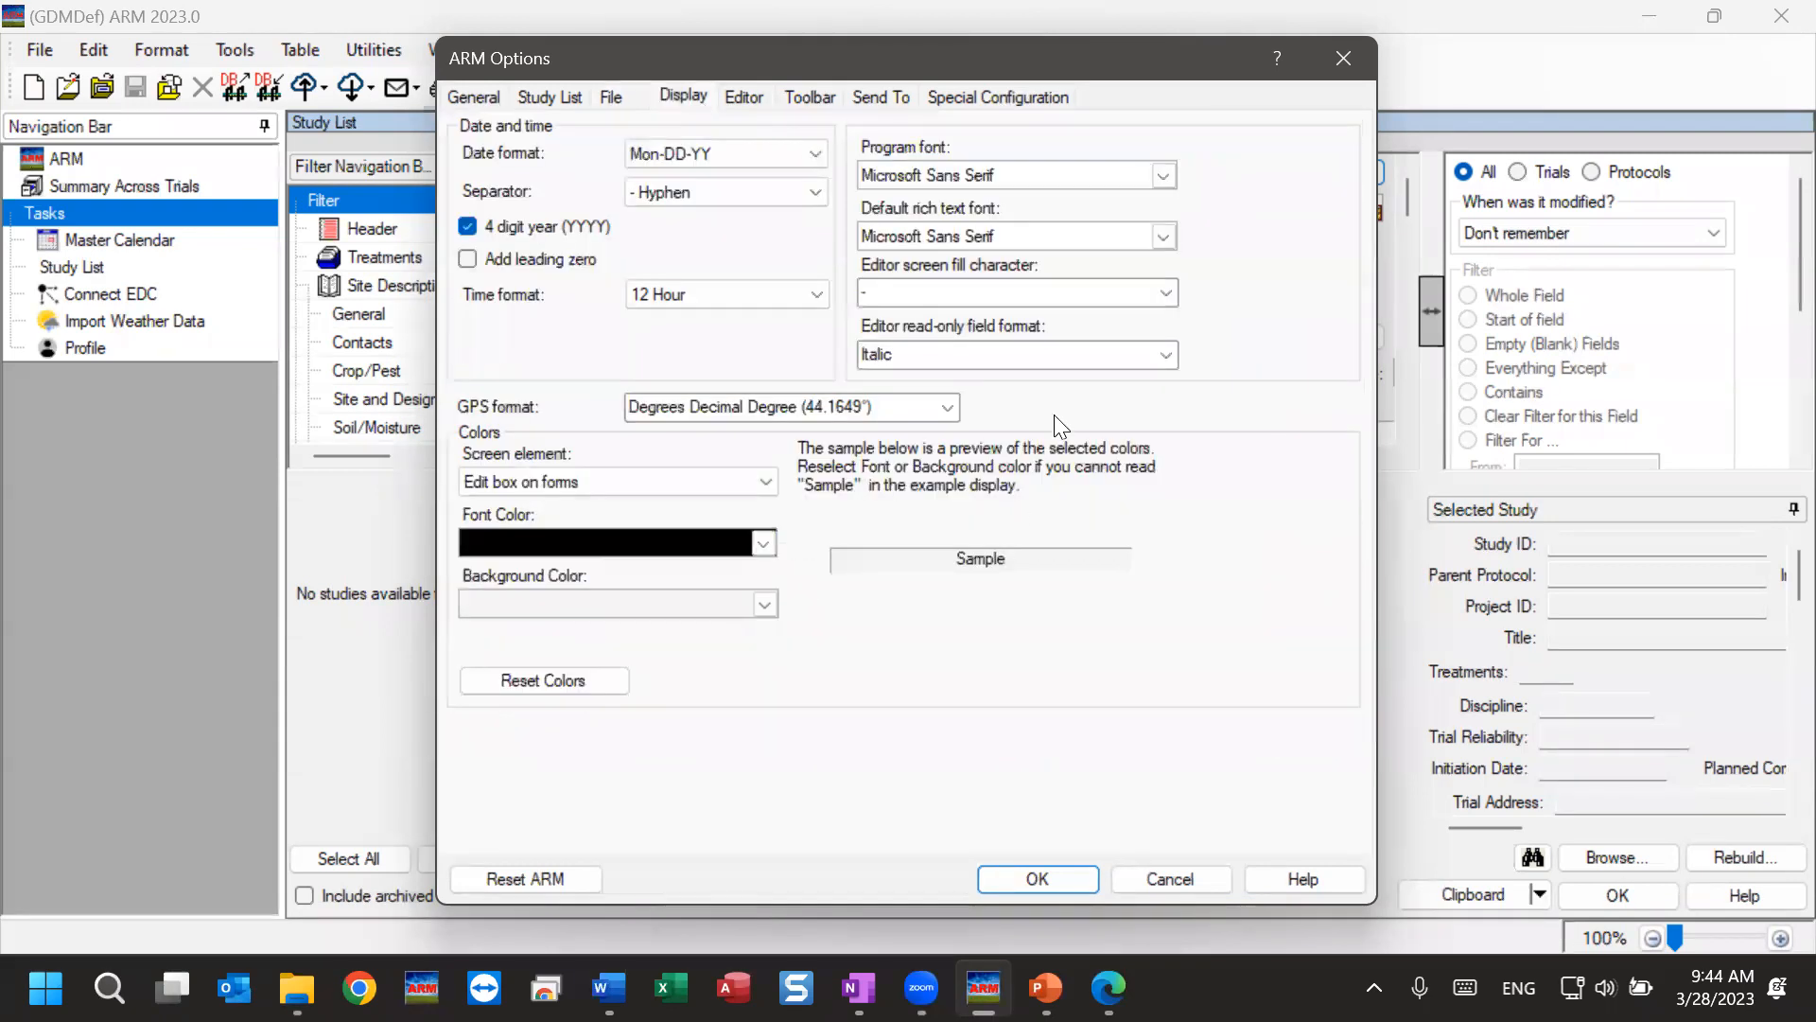
pyautogui.click(588, 480)
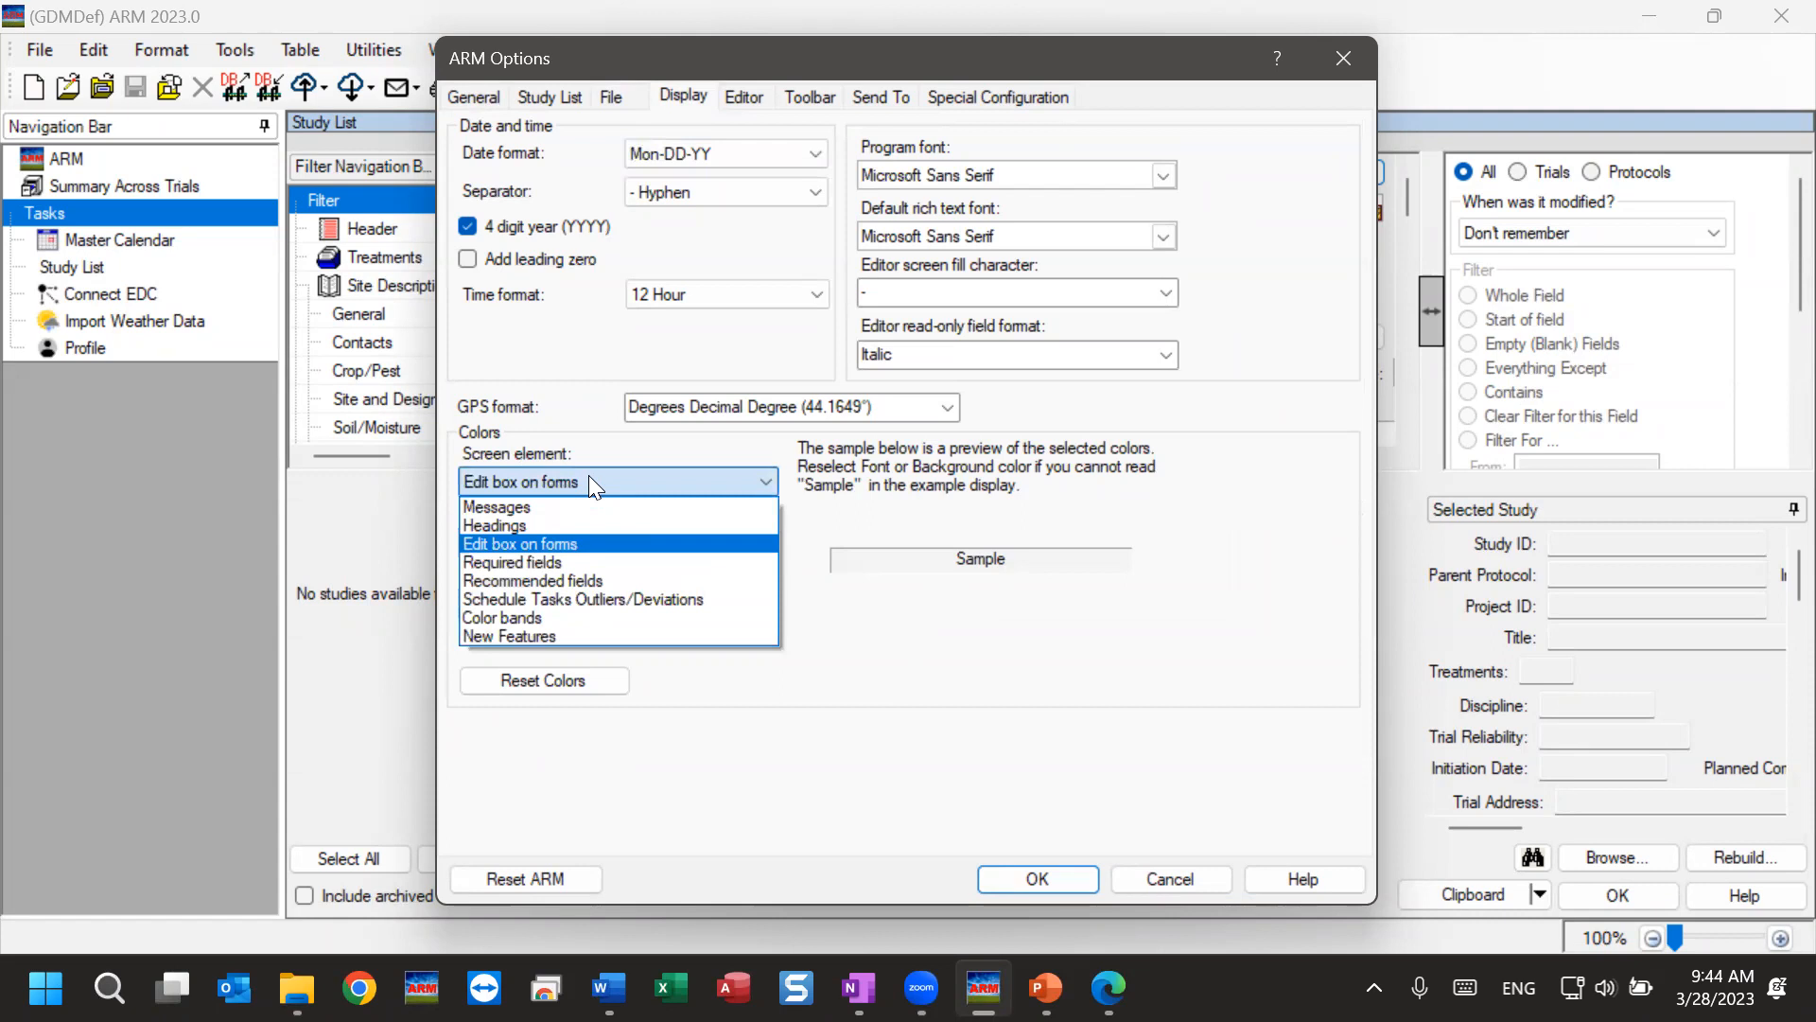
pyautogui.click(494, 617)
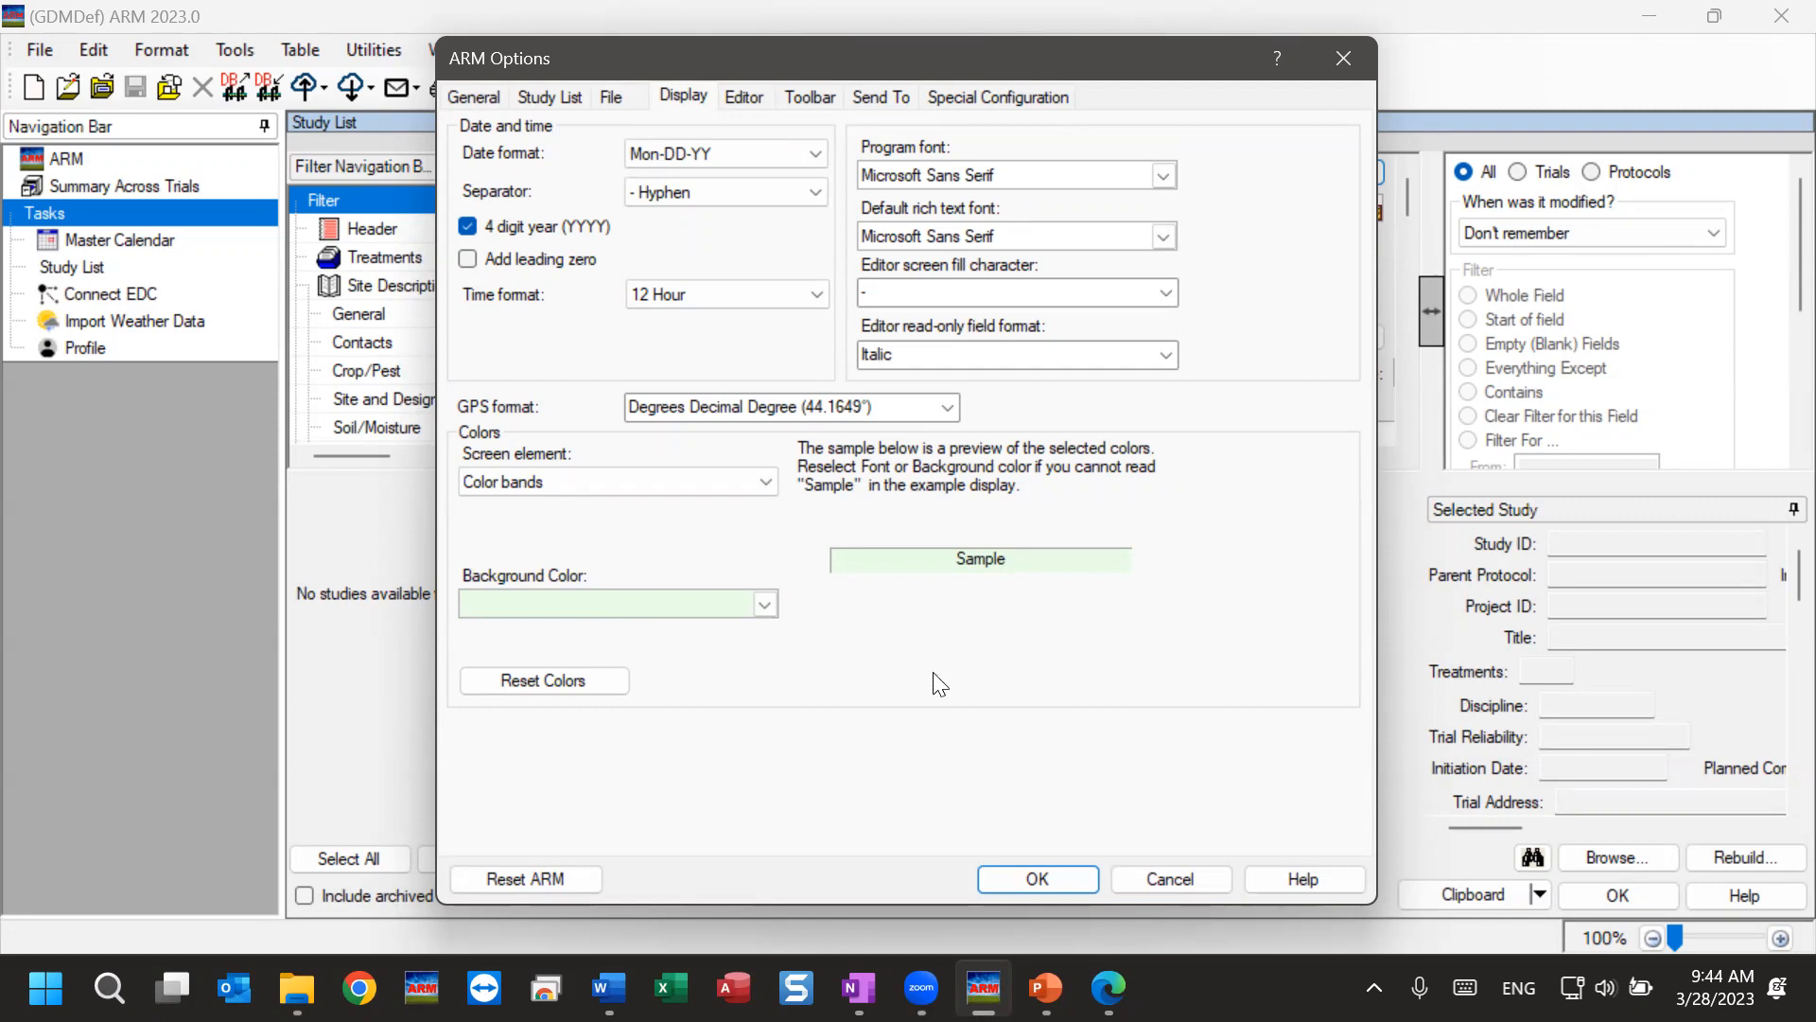
# Switch to the PowerPoint slide show showing the ARM initialization slide
pyautogui.moveTo(1046, 987)
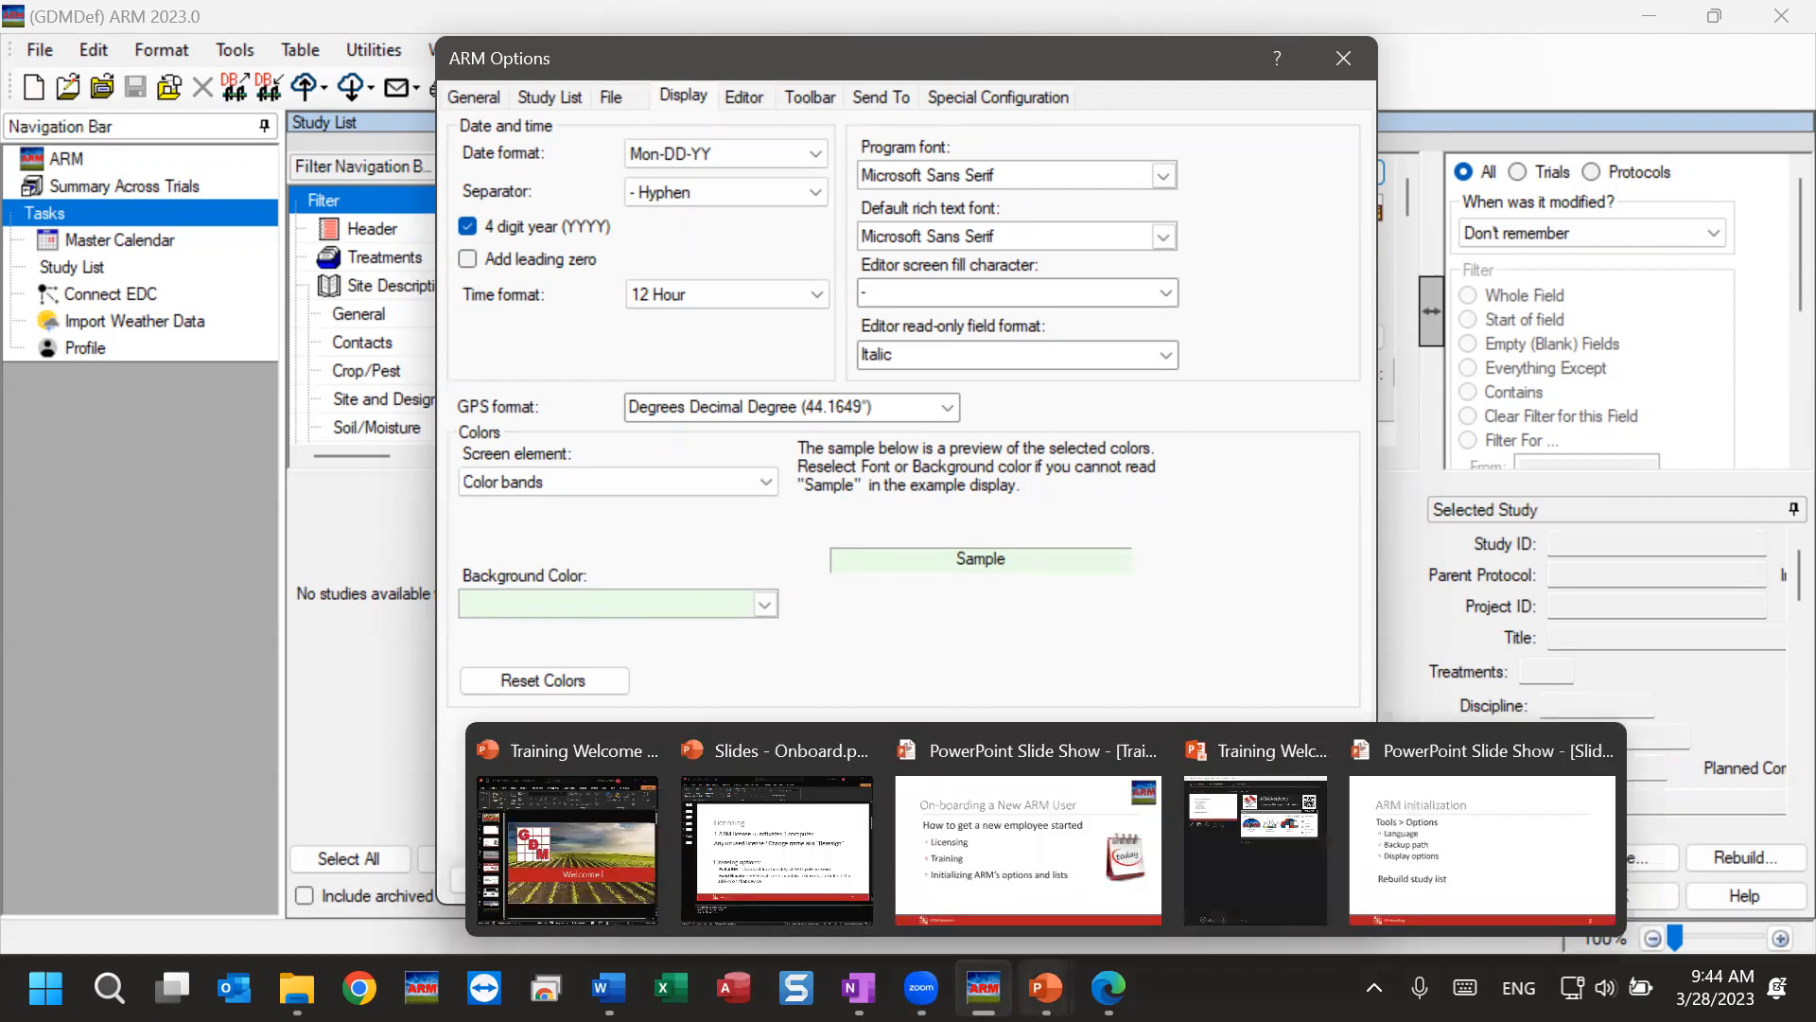
pyautogui.click(1330, 910)
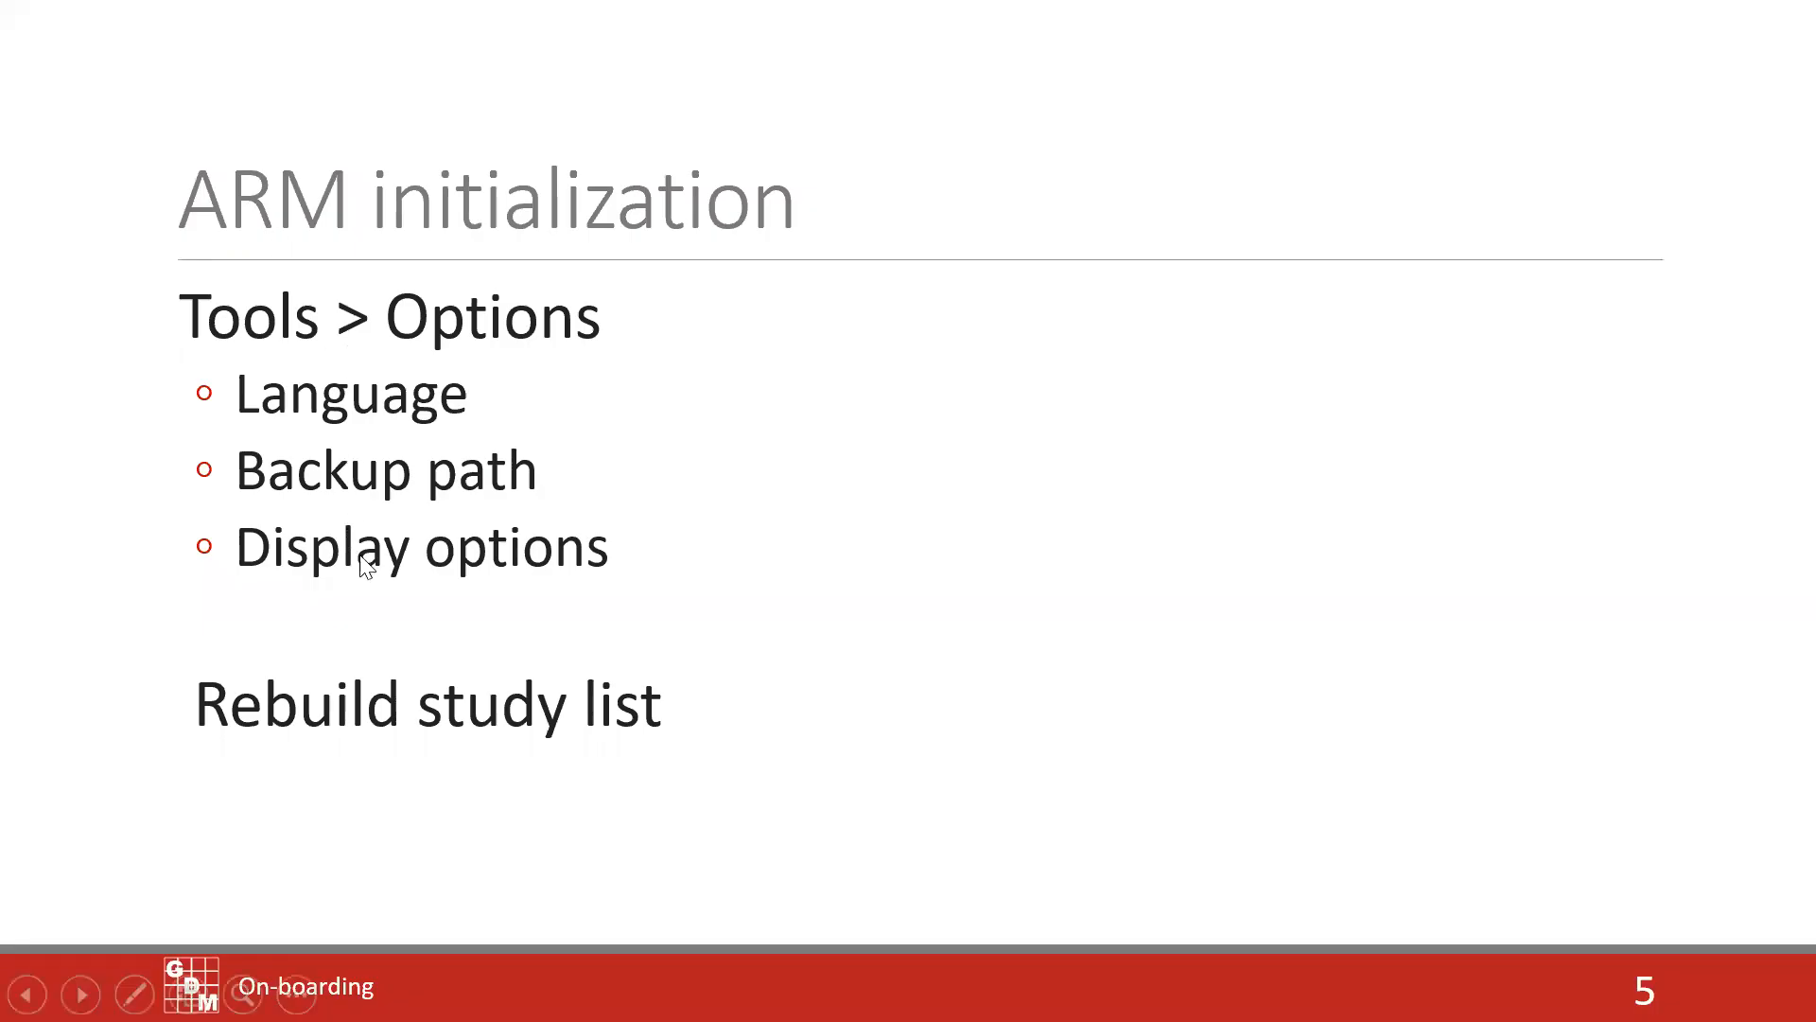
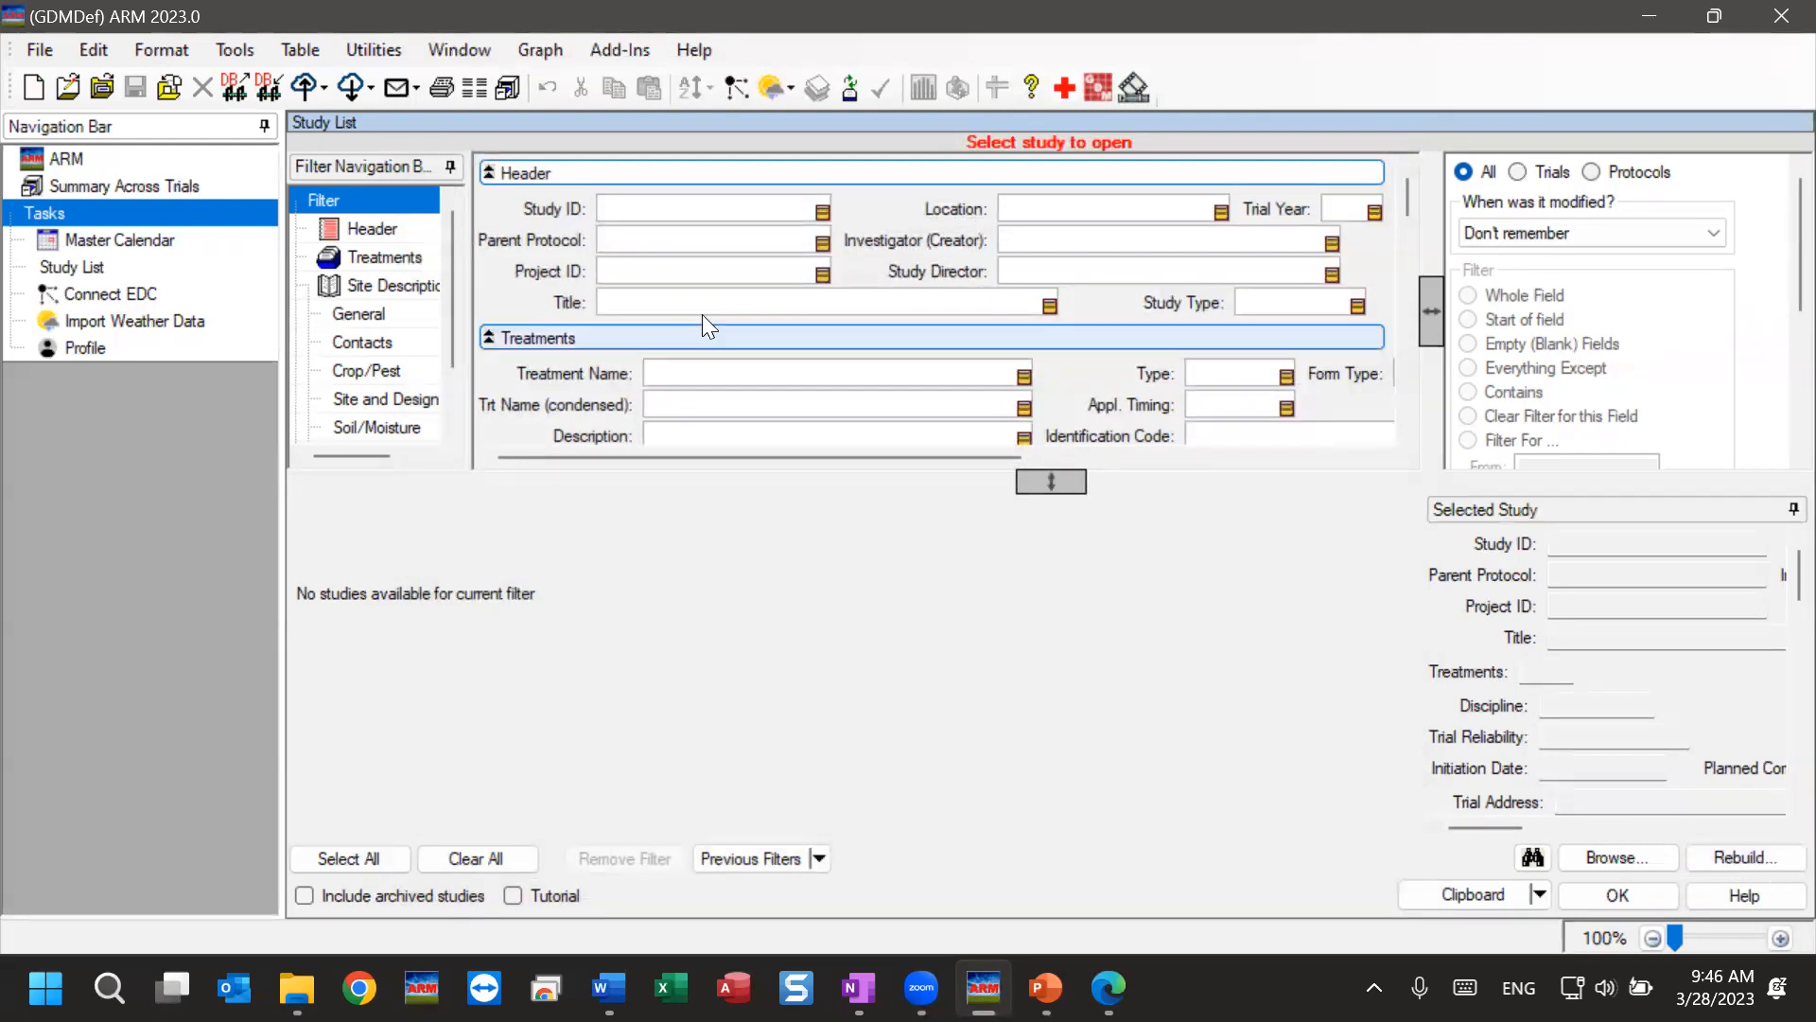
# Start rebuilding the study list in ARM and set the specified search path to I:\My Drive\TRAINING\Webinars\Events\
pyautogui.click(370, 46)
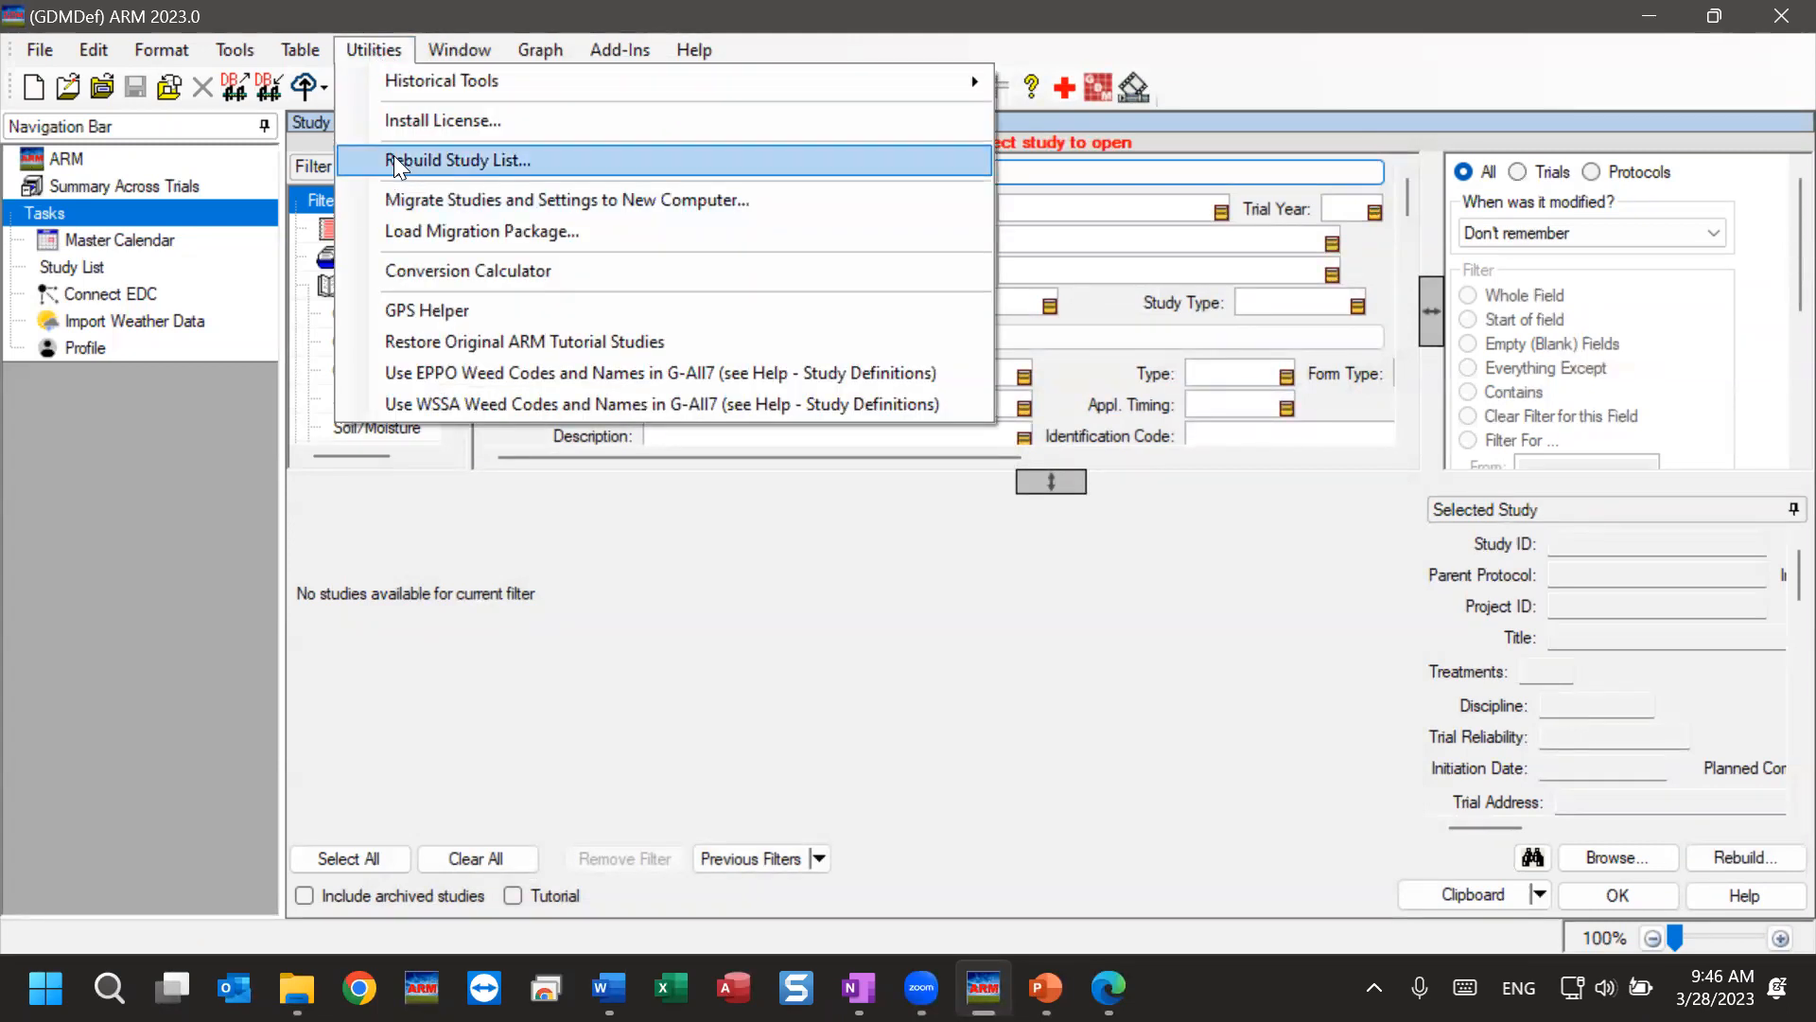
pyautogui.click(505, 166)
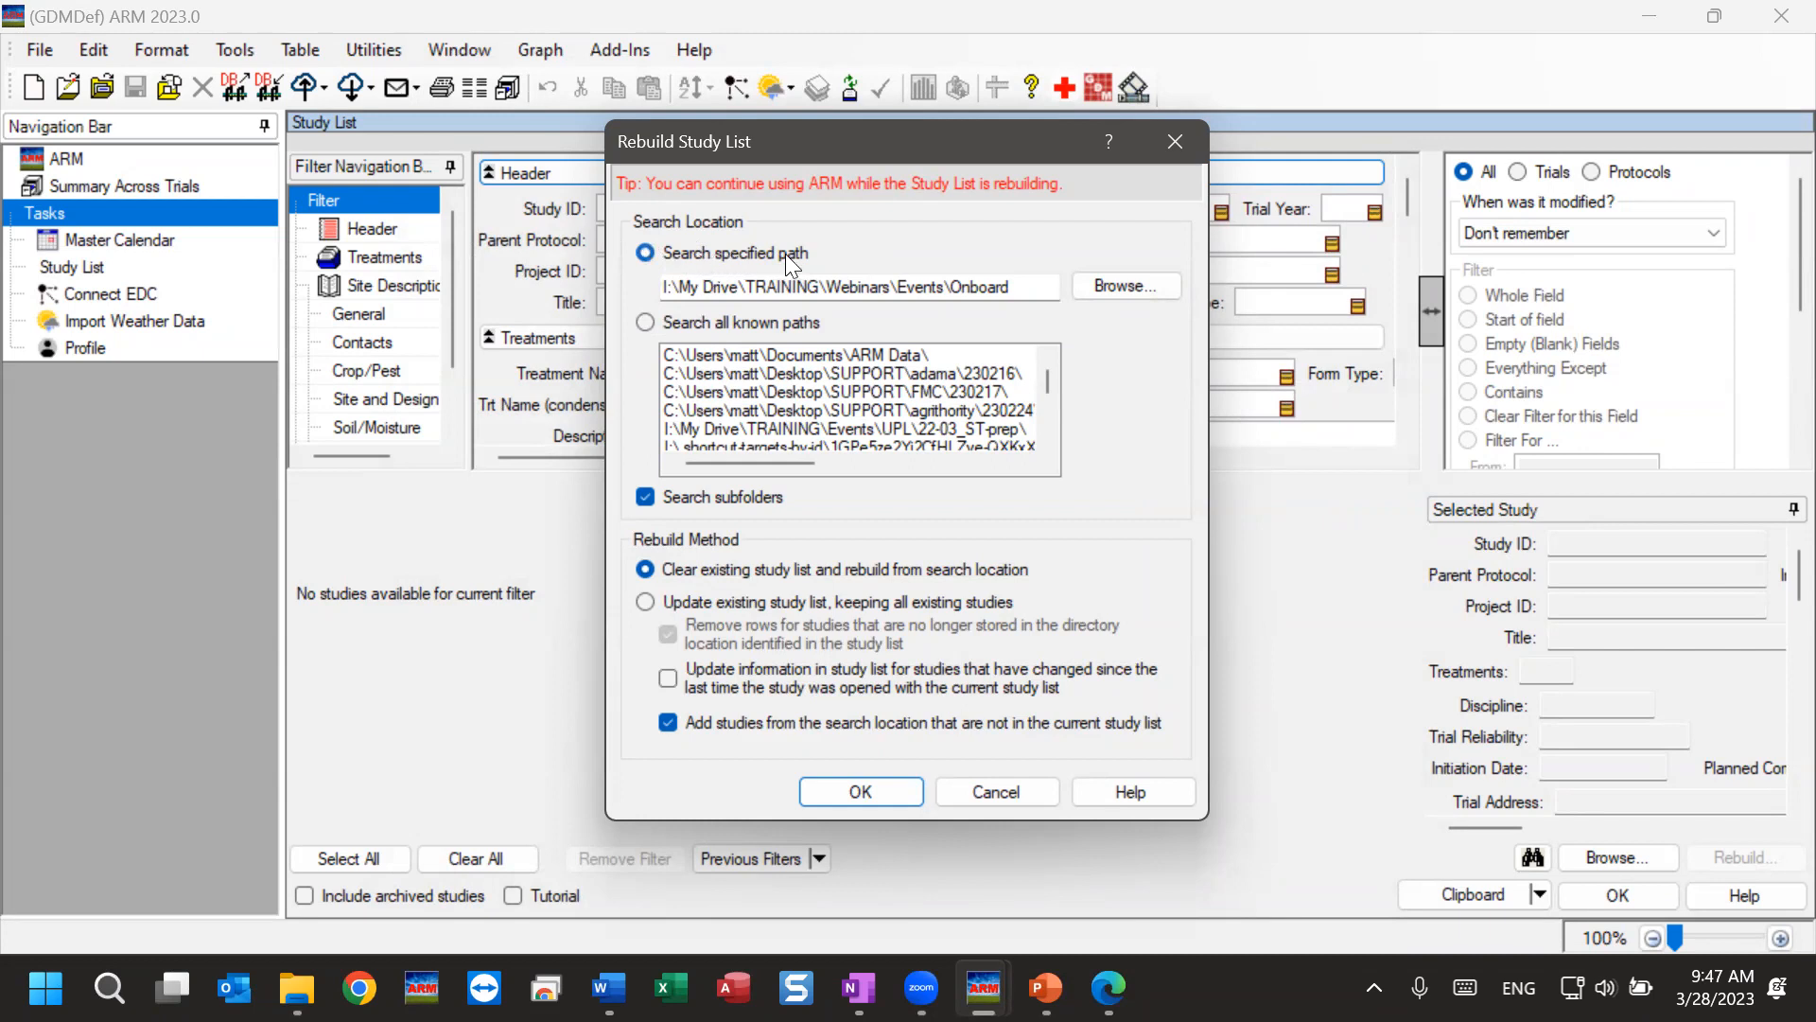
pyautogui.click(1013, 285)
pyautogui.click(1156, 289)
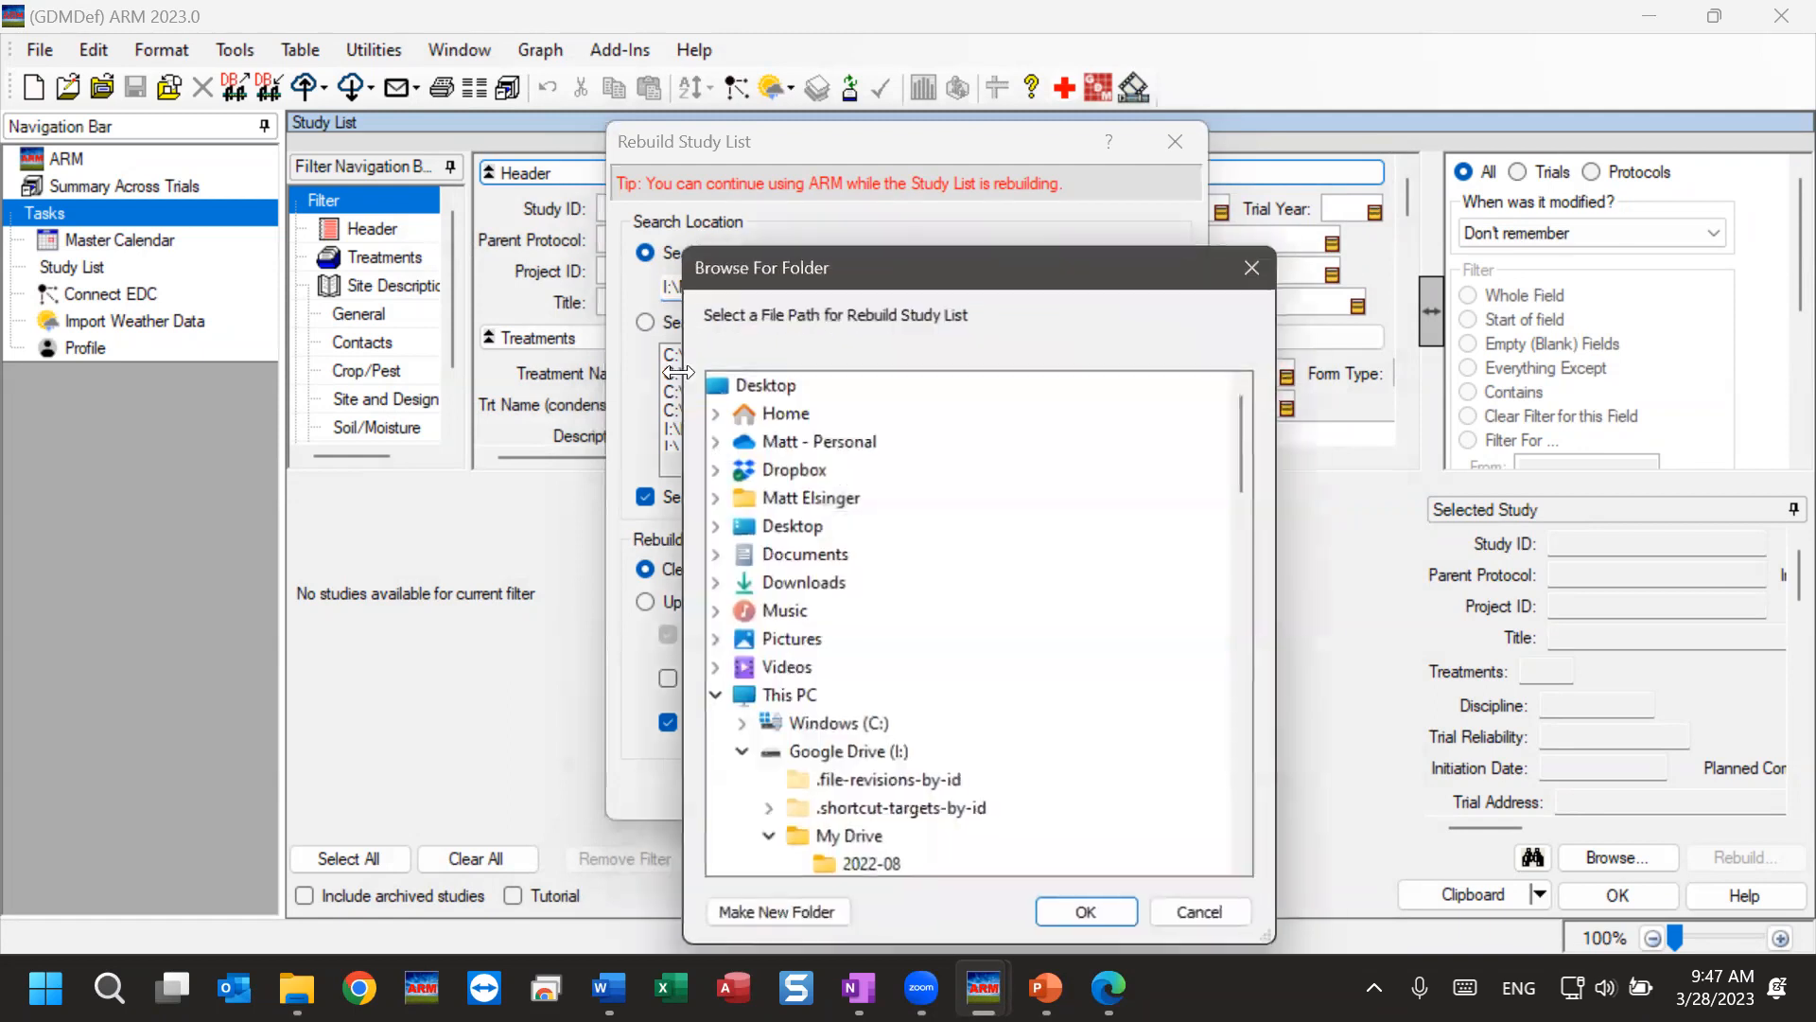
pyautogui.scroll(-8, 1082, 579)
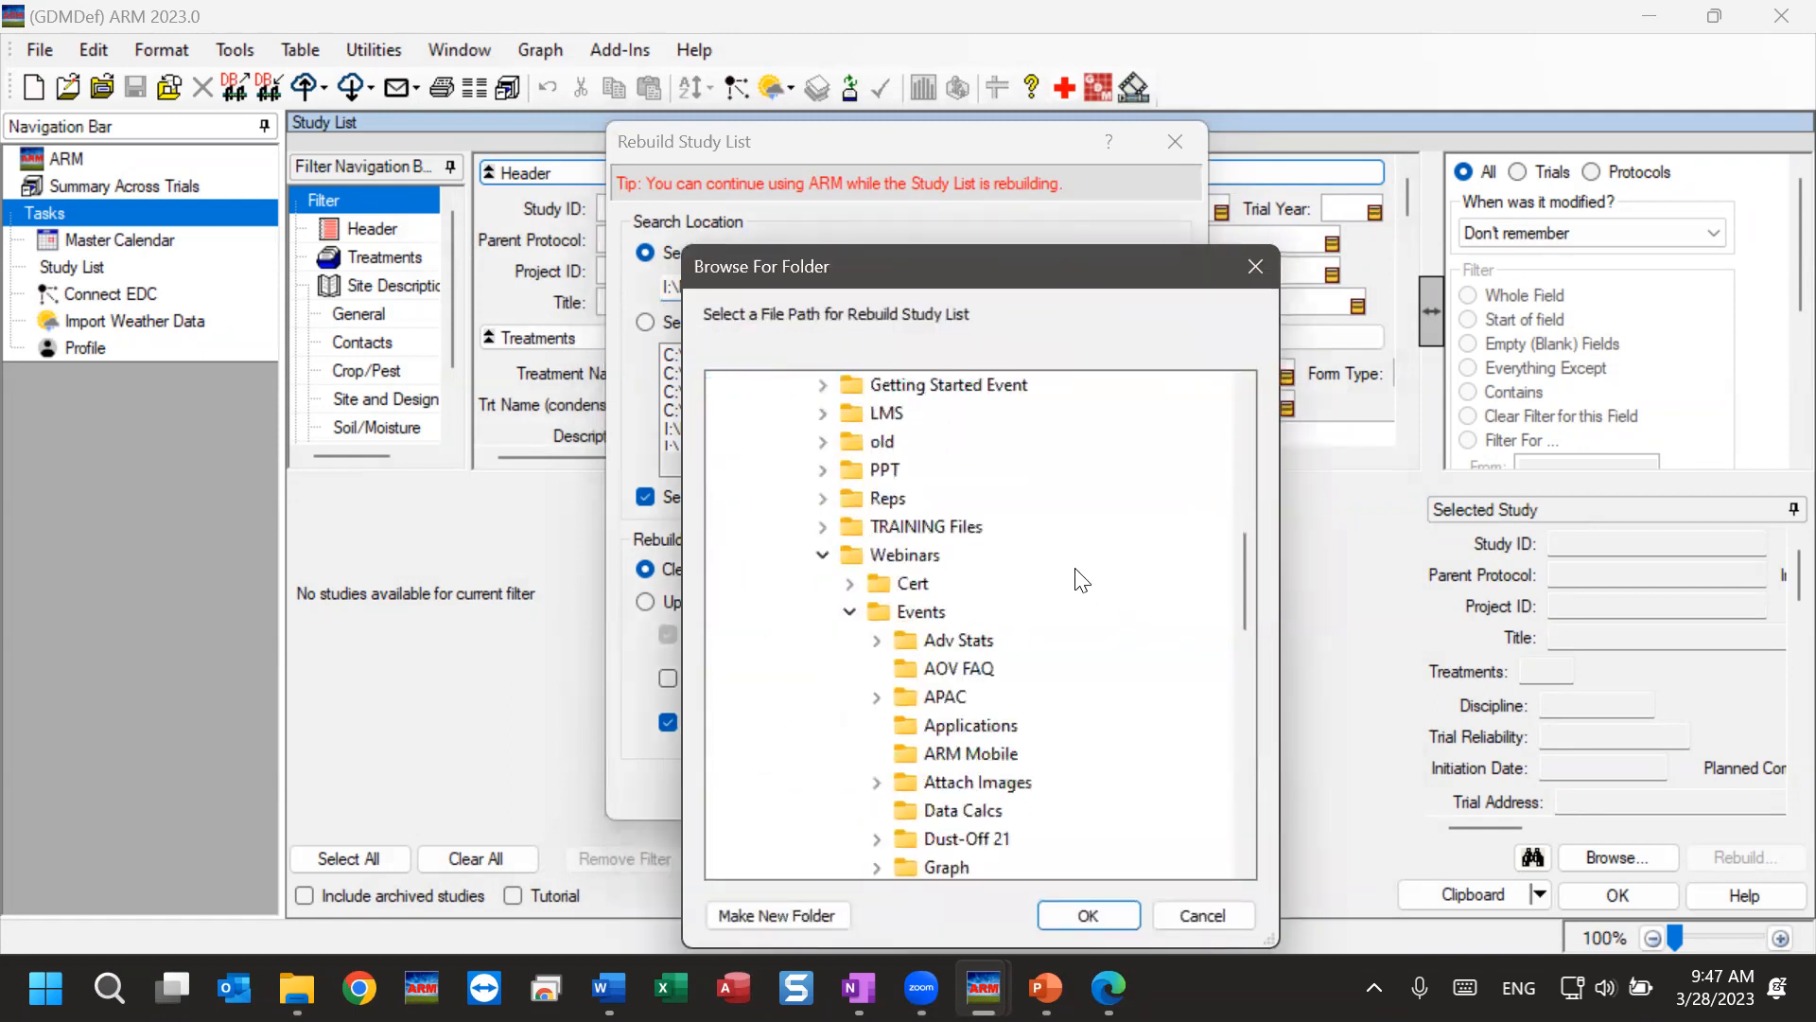
pyautogui.scroll(-1, 1082, 579)
pyautogui.scroll(-1, 1063, 579)
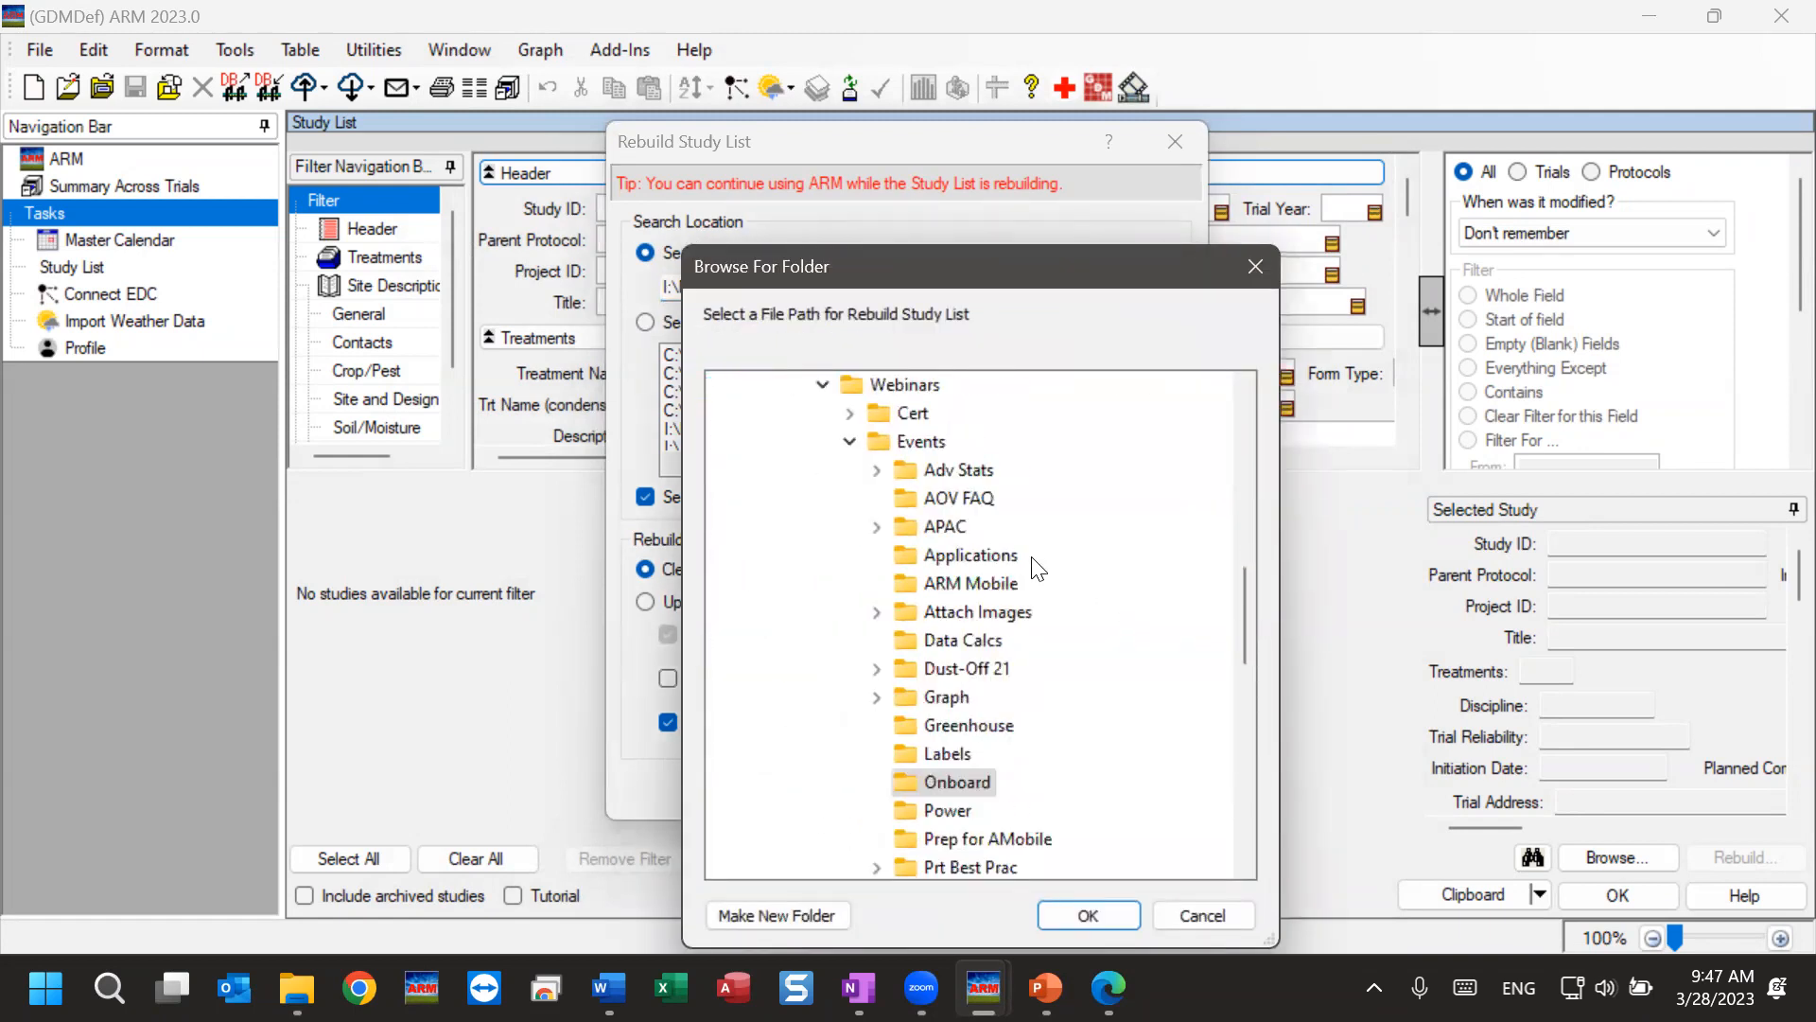
pyautogui.click(920, 445)
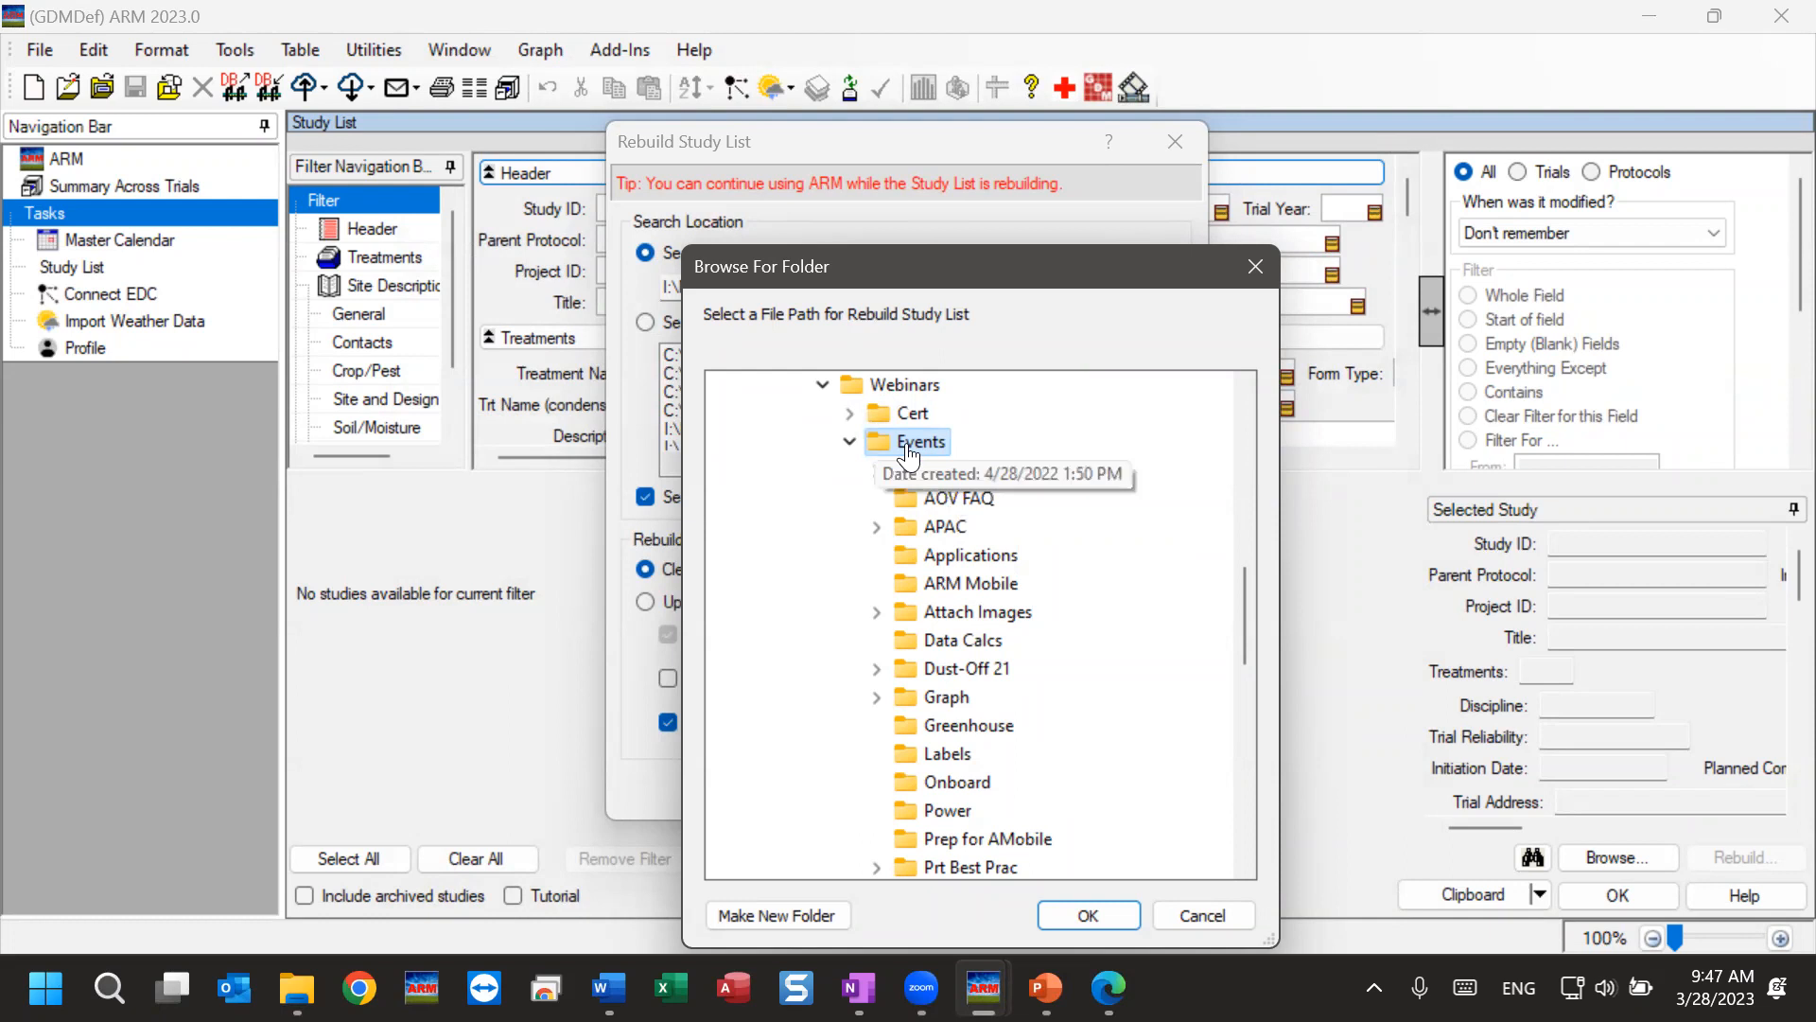
pyautogui.click(1083, 915)
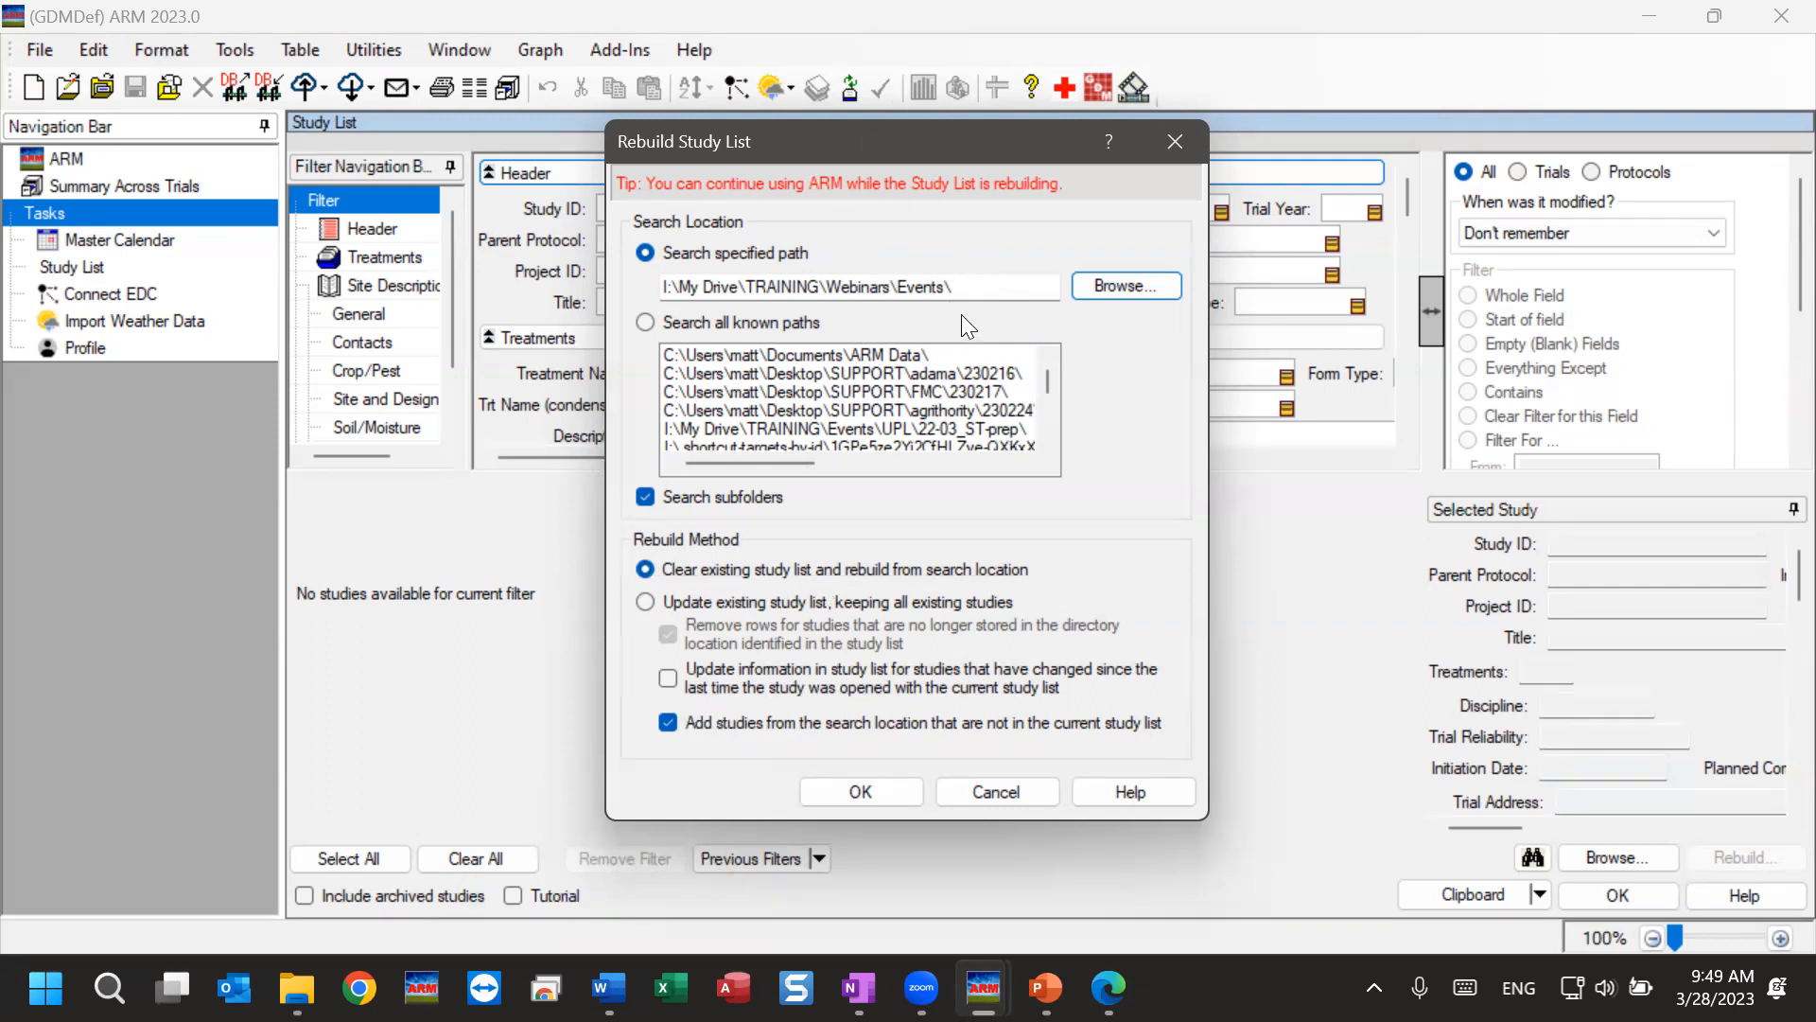
# Run the rebuild with the method that updates the existing study list and keeps all existing studies, moving the progress window aside
pyautogui.click(644, 603)
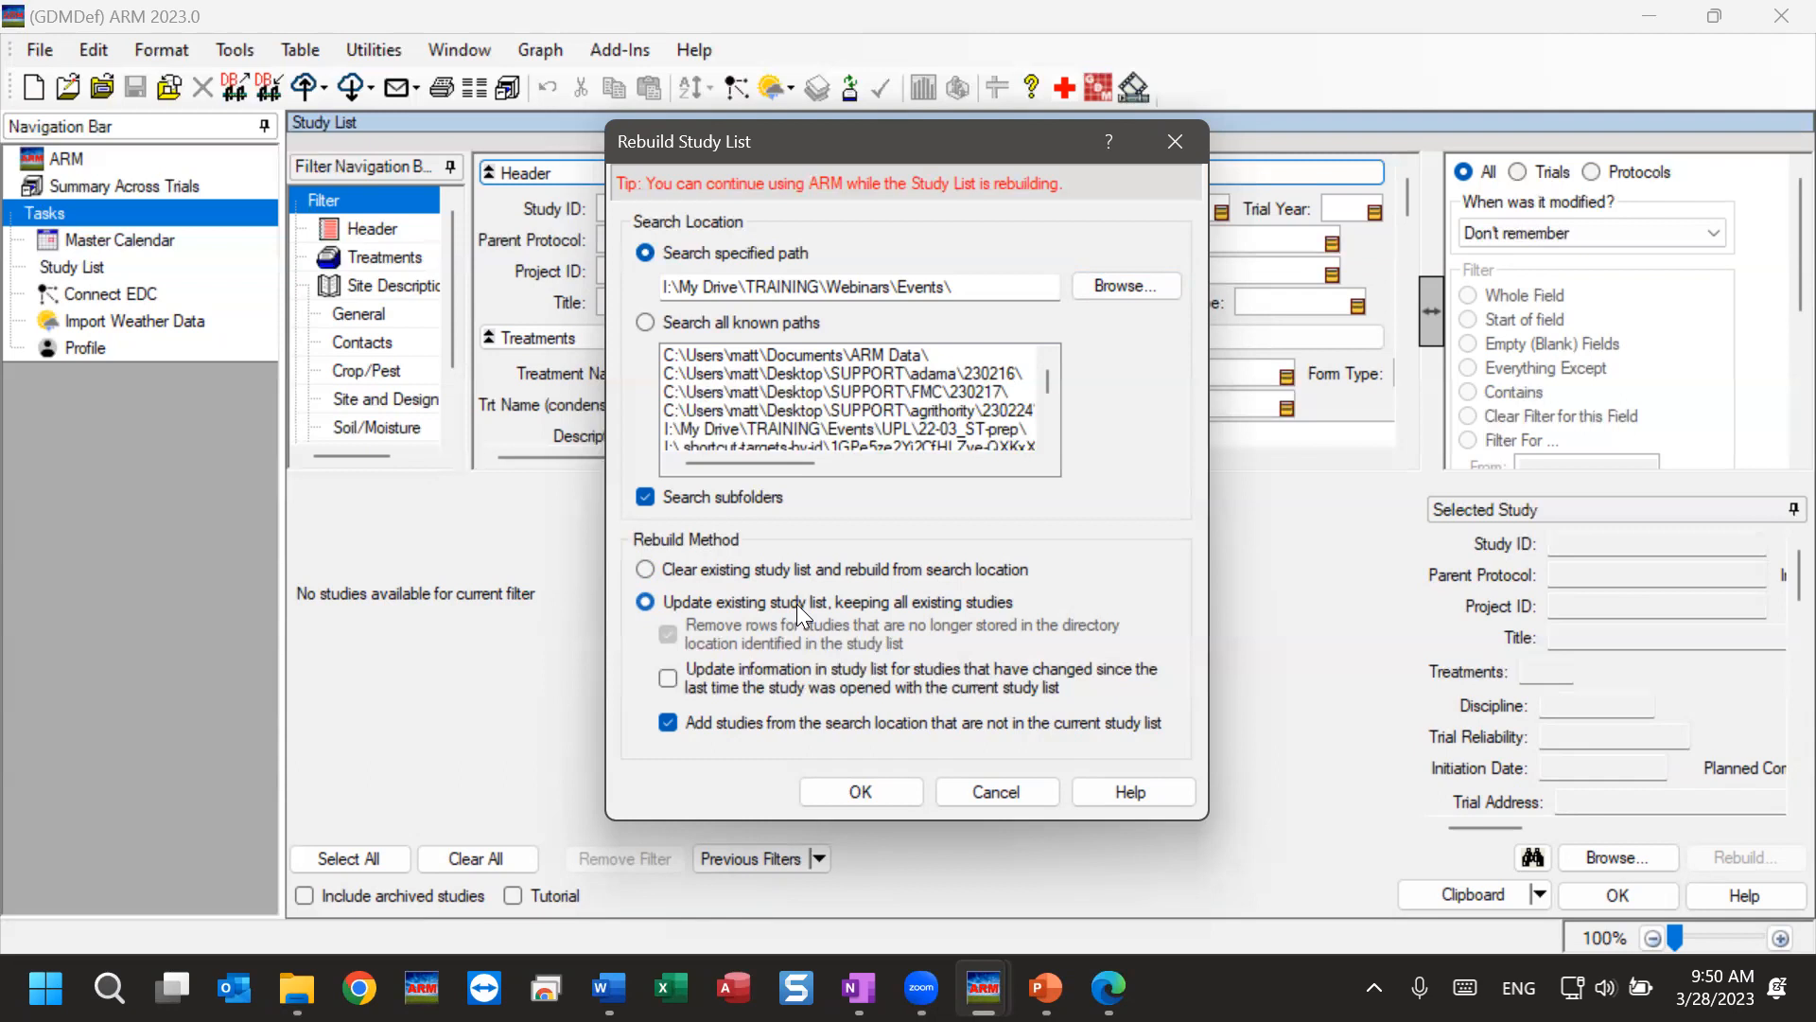
pyautogui.click(863, 793)
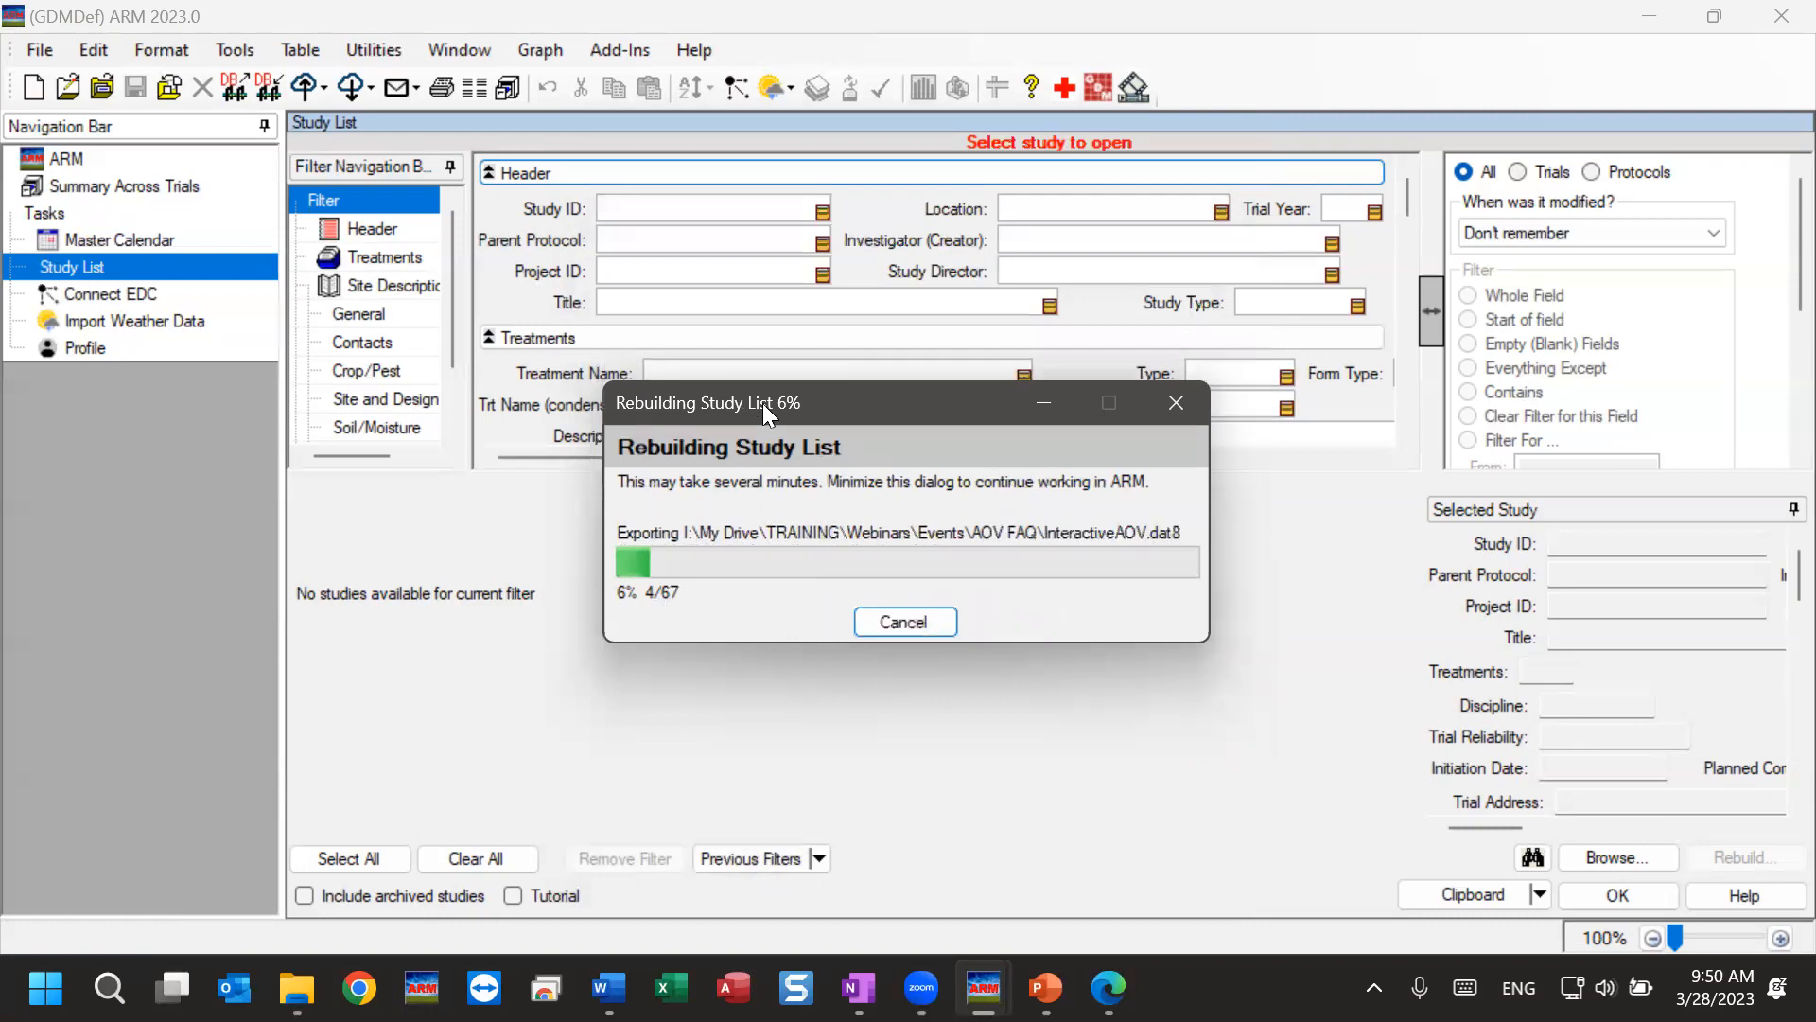
pyautogui.moveTo(762, 403); pyautogui.dragTo(936, 340)
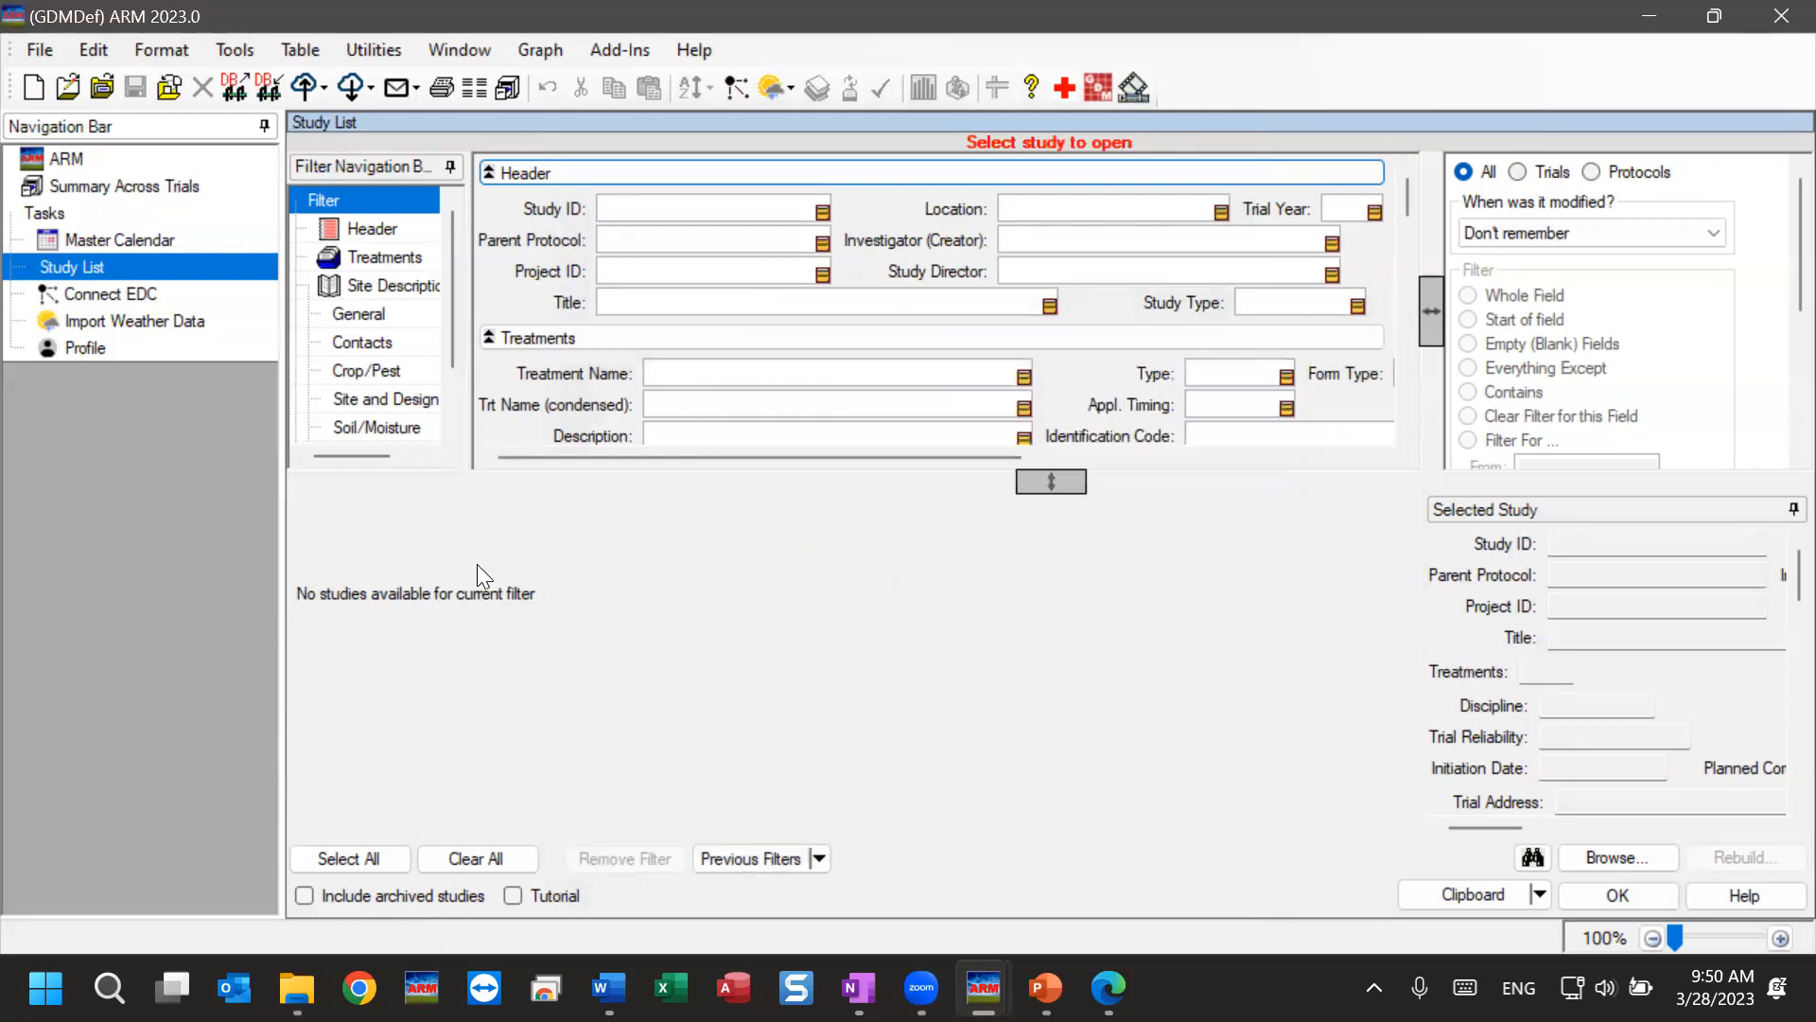
# Look at the file commands while the rebuild runs, and bring the rebuild progress window back into view
pyautogui.click(40, 51)
pyautogui.click(1199, 708)
pyautogui.moveTo(984, 989)
pyautogui.click(1077, 823)
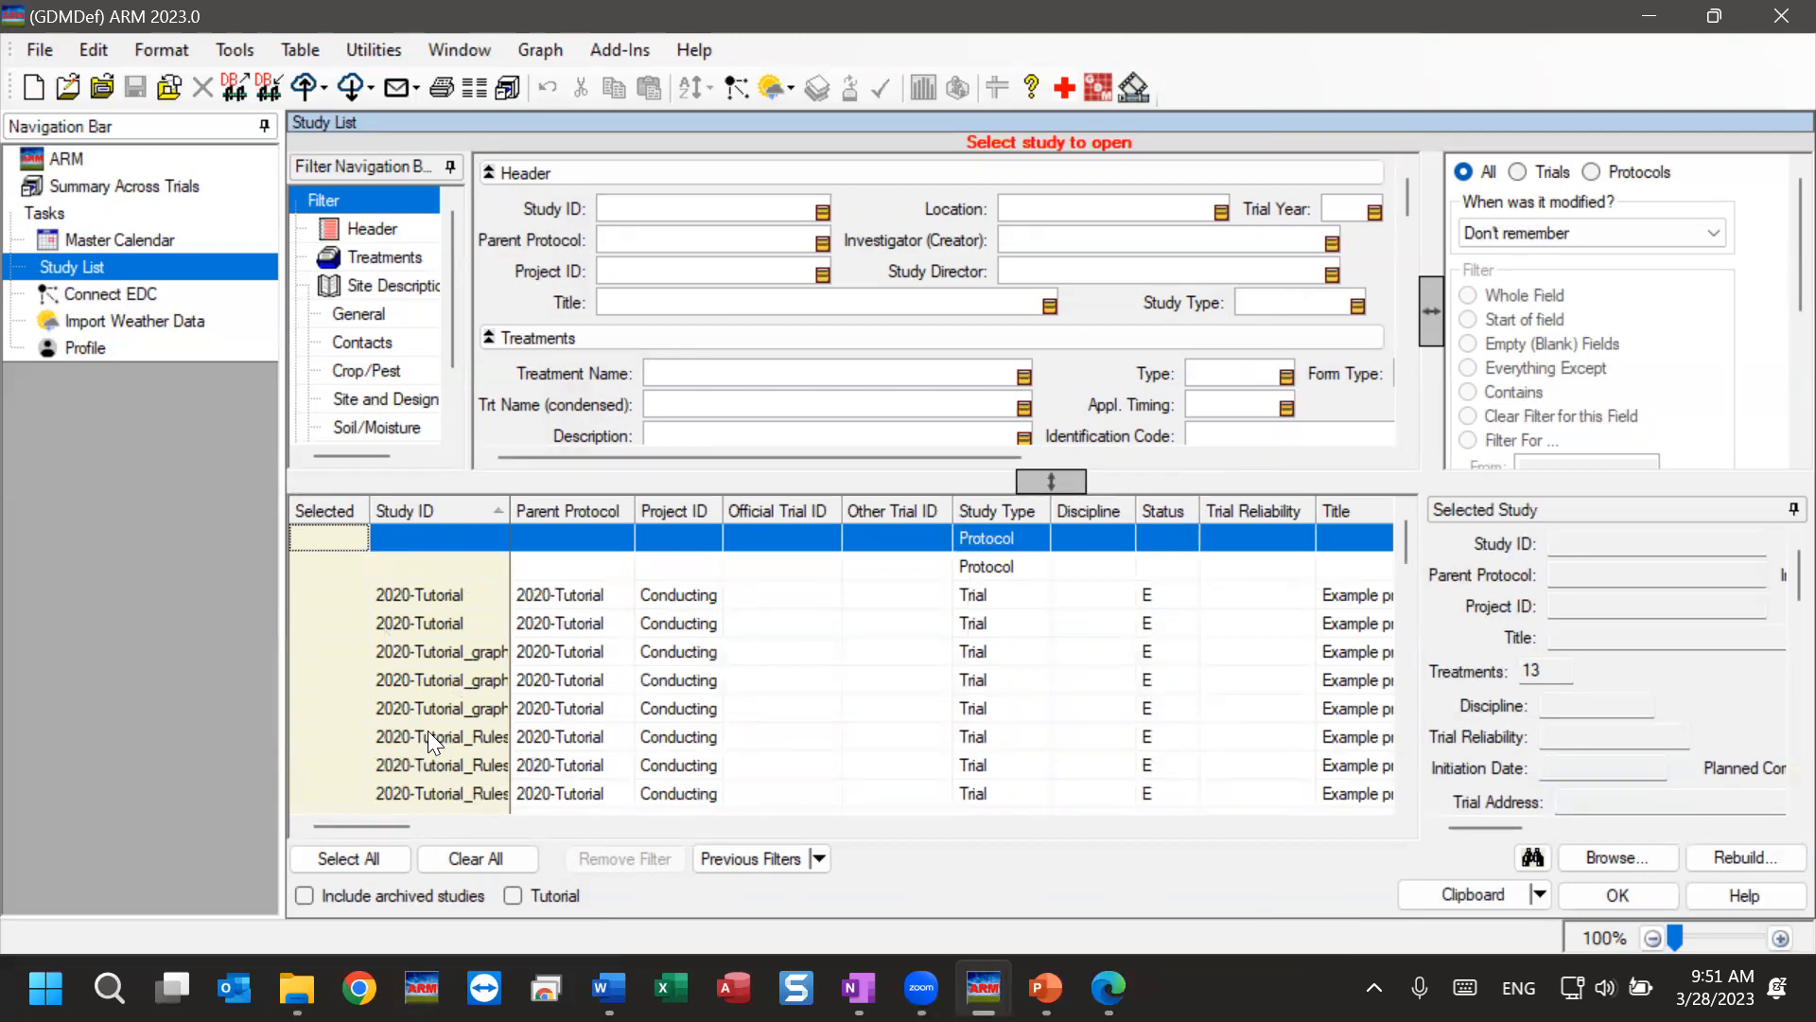
# Browse the rebuilt study list from its first to its last entries
pyautogui.moveTo(375, 818)
pyautogui.mouseDown()
pyautogui.moveTo(1398, 831)
pyautogui.moveTo(358, 829)
pyautogui.mouseUp()
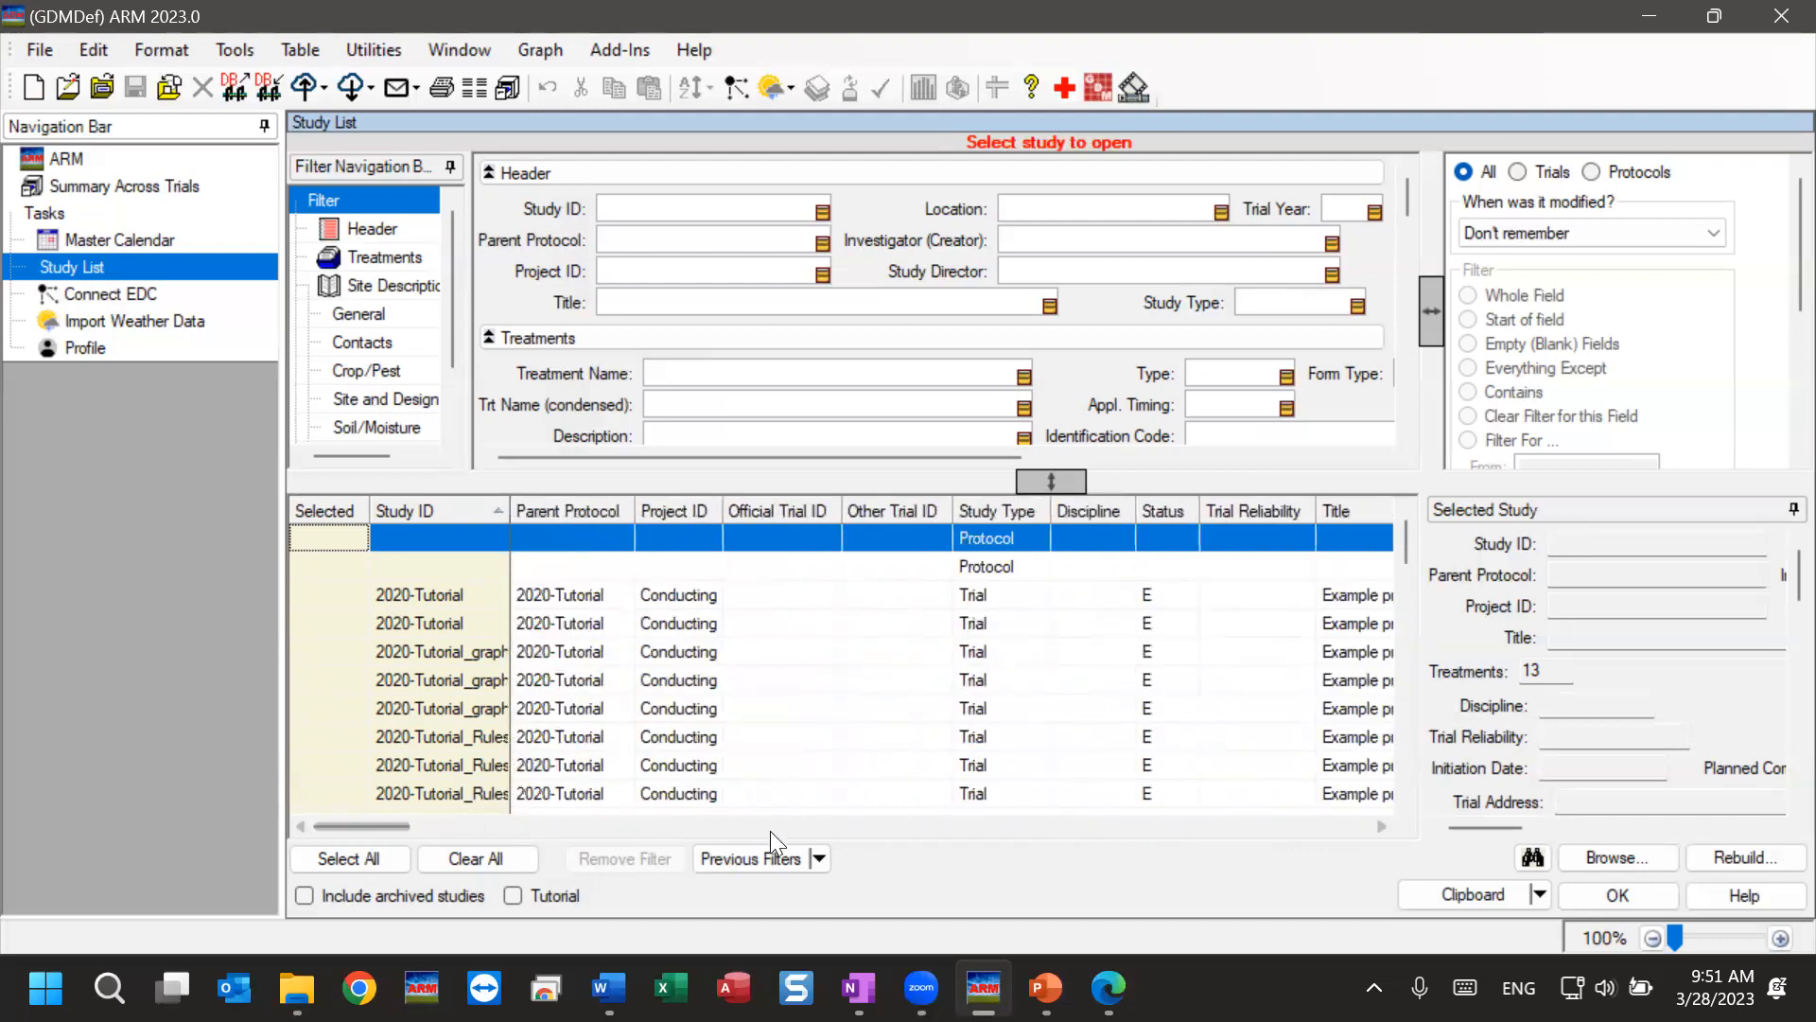
pyautogui.scroll(-5, 933, 665)
pyautogui.scroll(5, 486, 679)
pyautogui.scroll(-10, 475, 676)
pyautogui.scroll(10, 475, 675)
# Switch to the PowerPoint slide show and advance to the ARM Academy Learning Management System slide
pyautogui.moveTo(1045, 989)
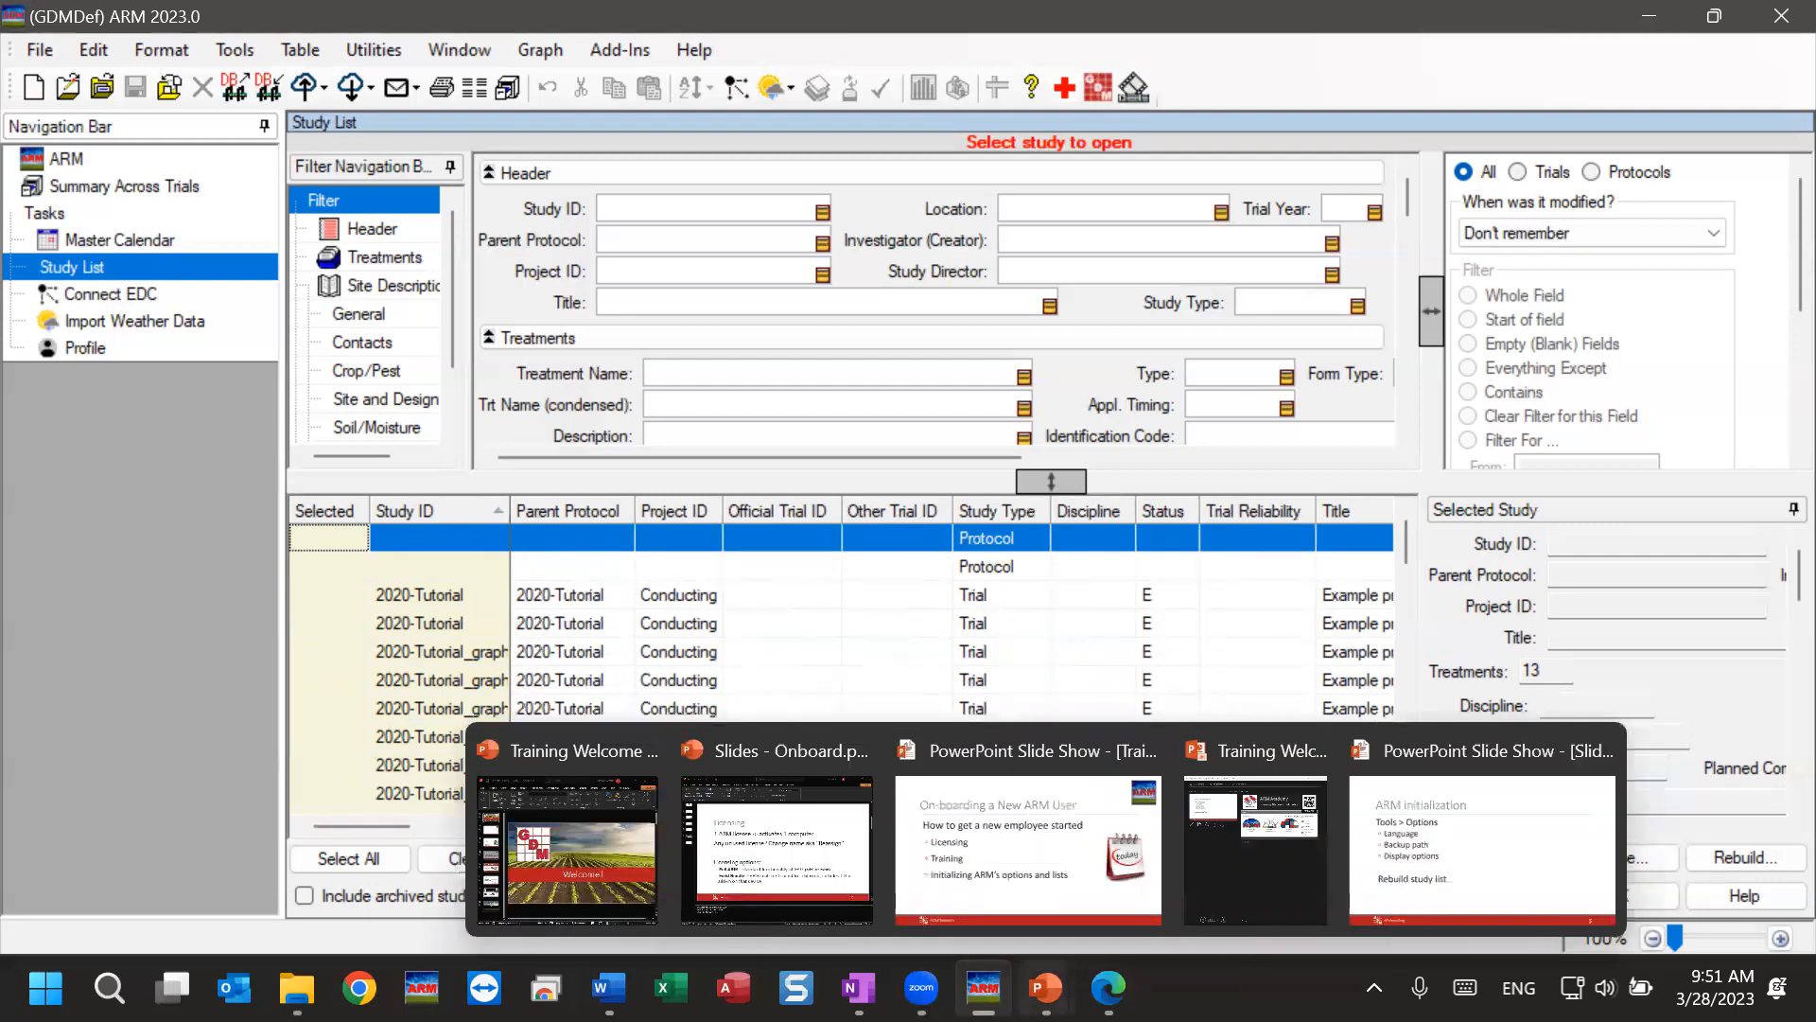
pyautogui.click(1391, 884)
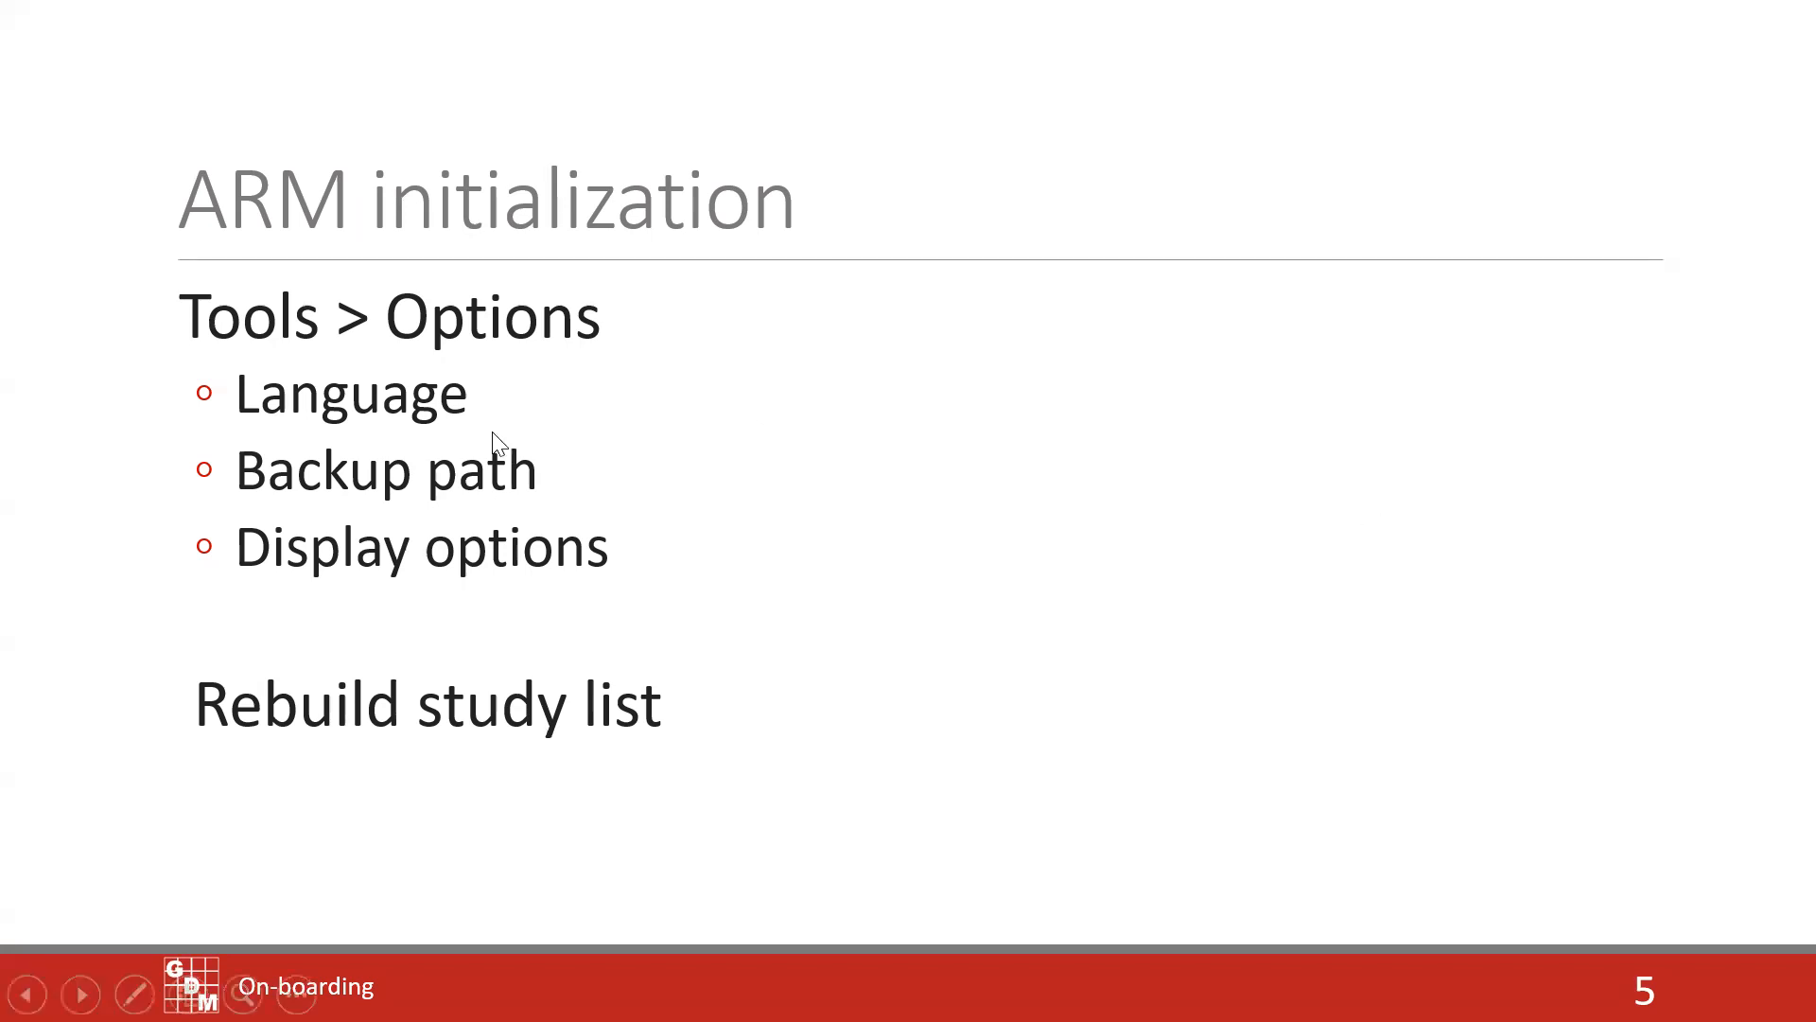
pyautogui.click(1063, 582)
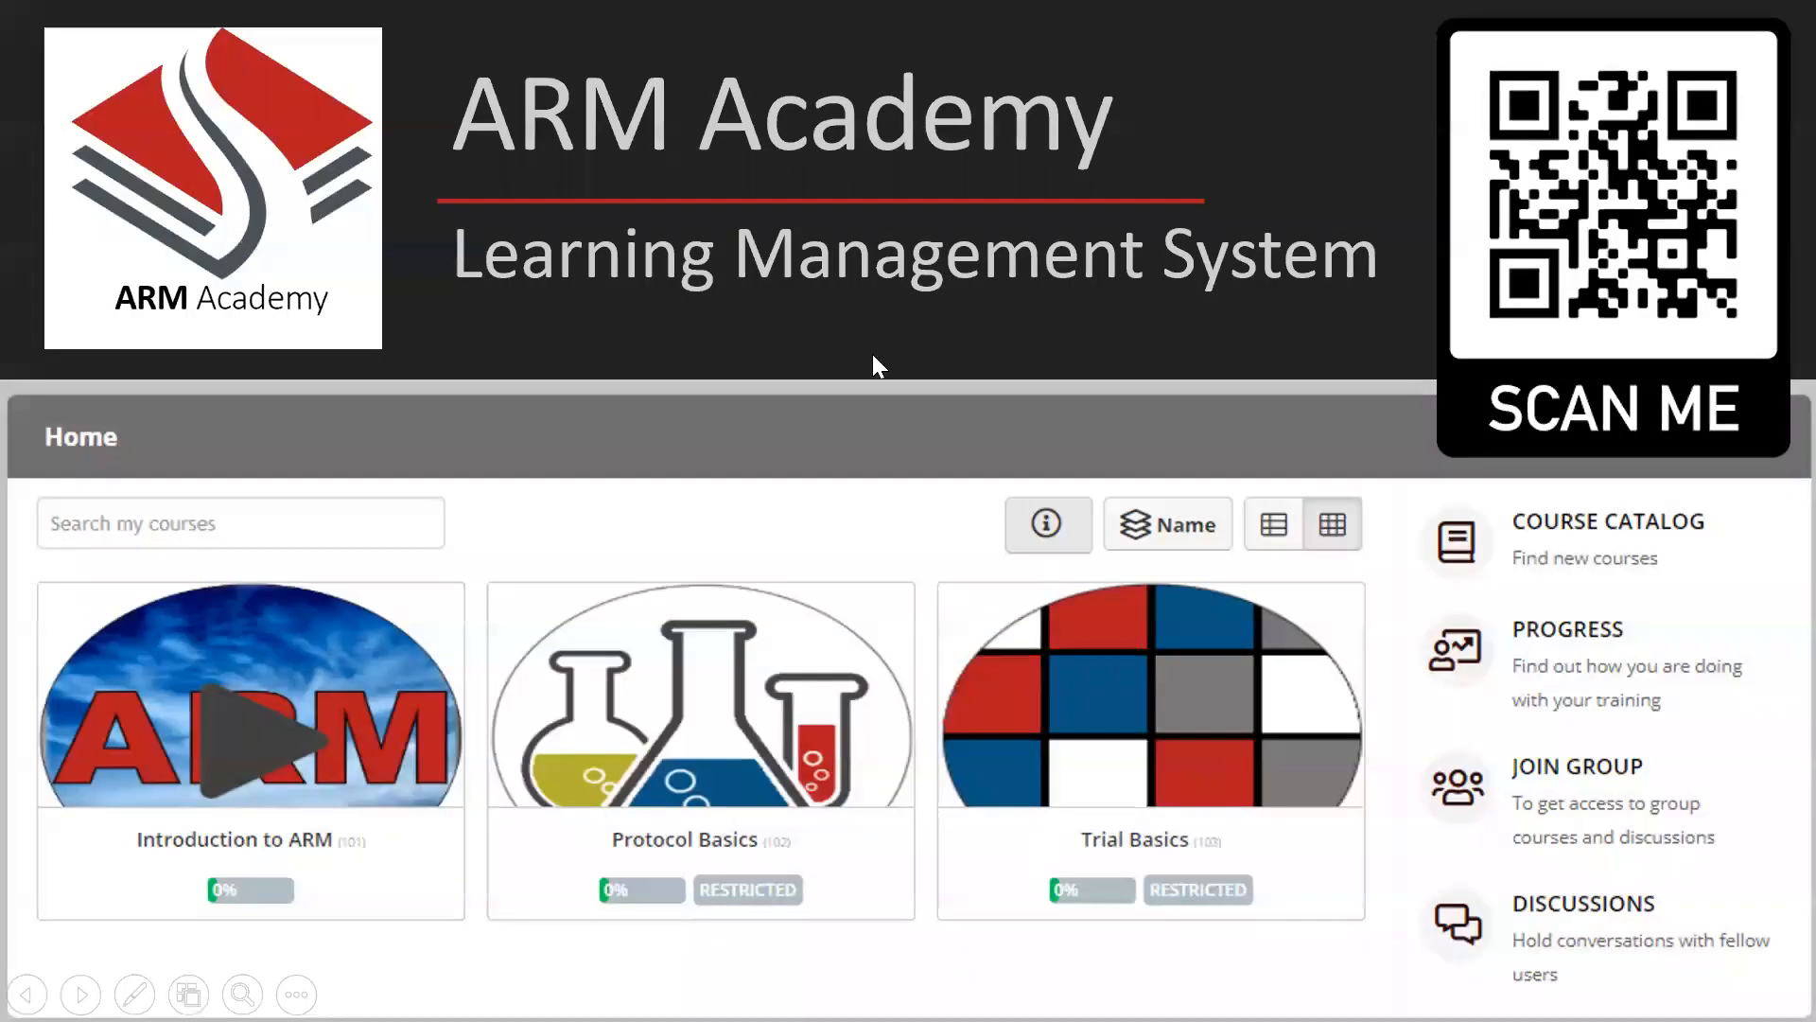